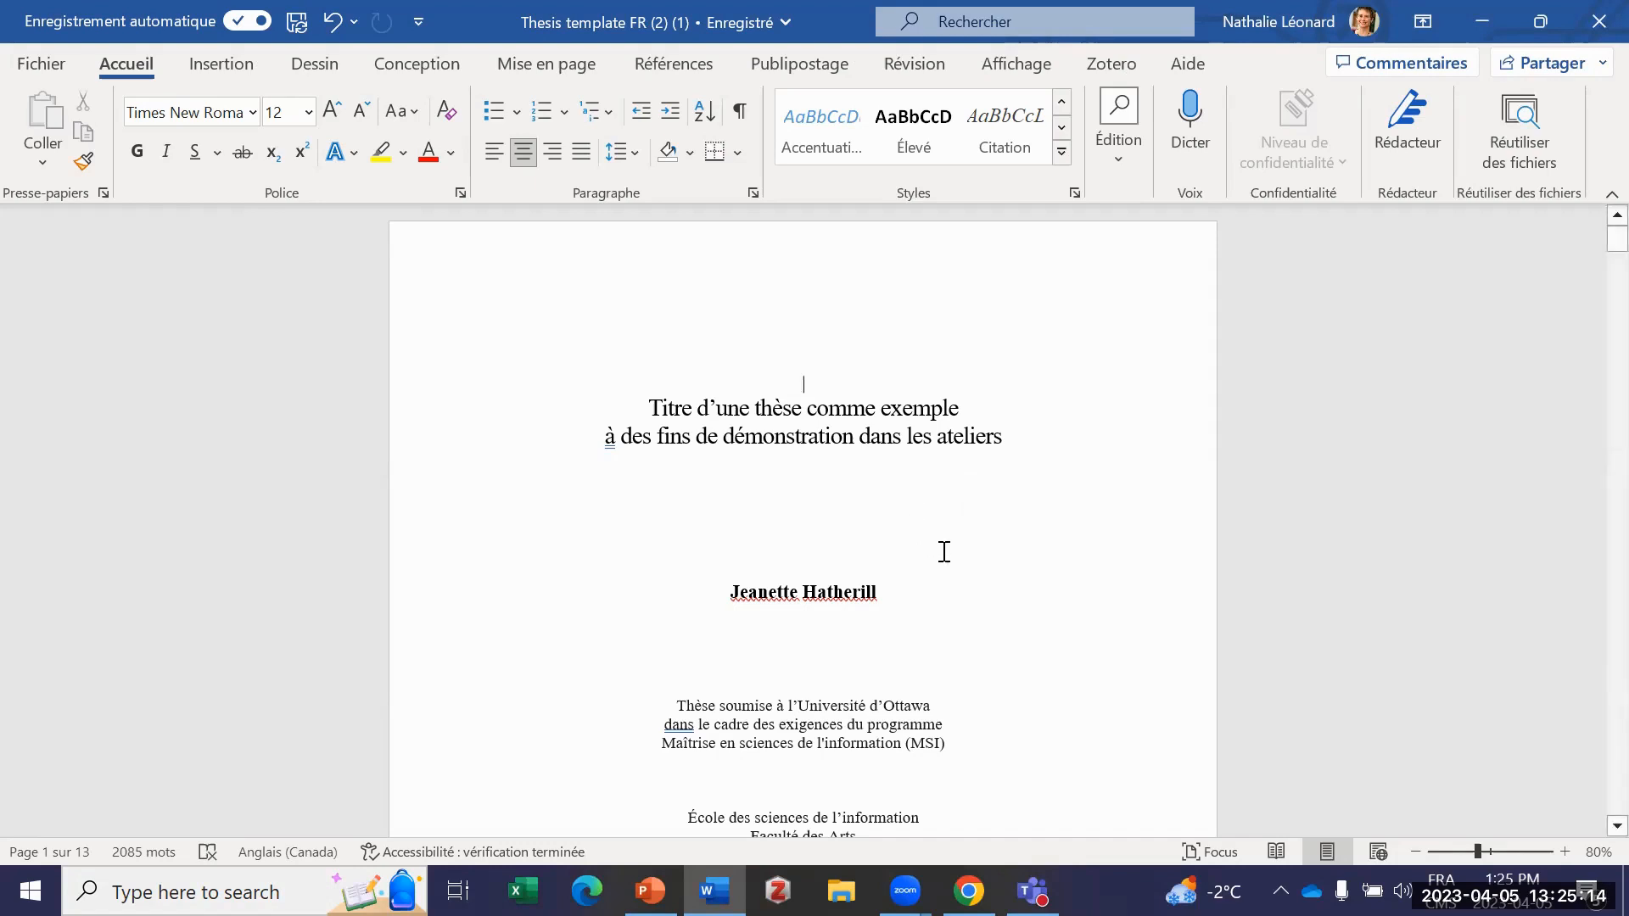
# Step: Review the thesis front matter from the title page and licence notice through the Résumé and Remerciements to the Table des matières
pyautogui.scroll(-5, 1001, 559)
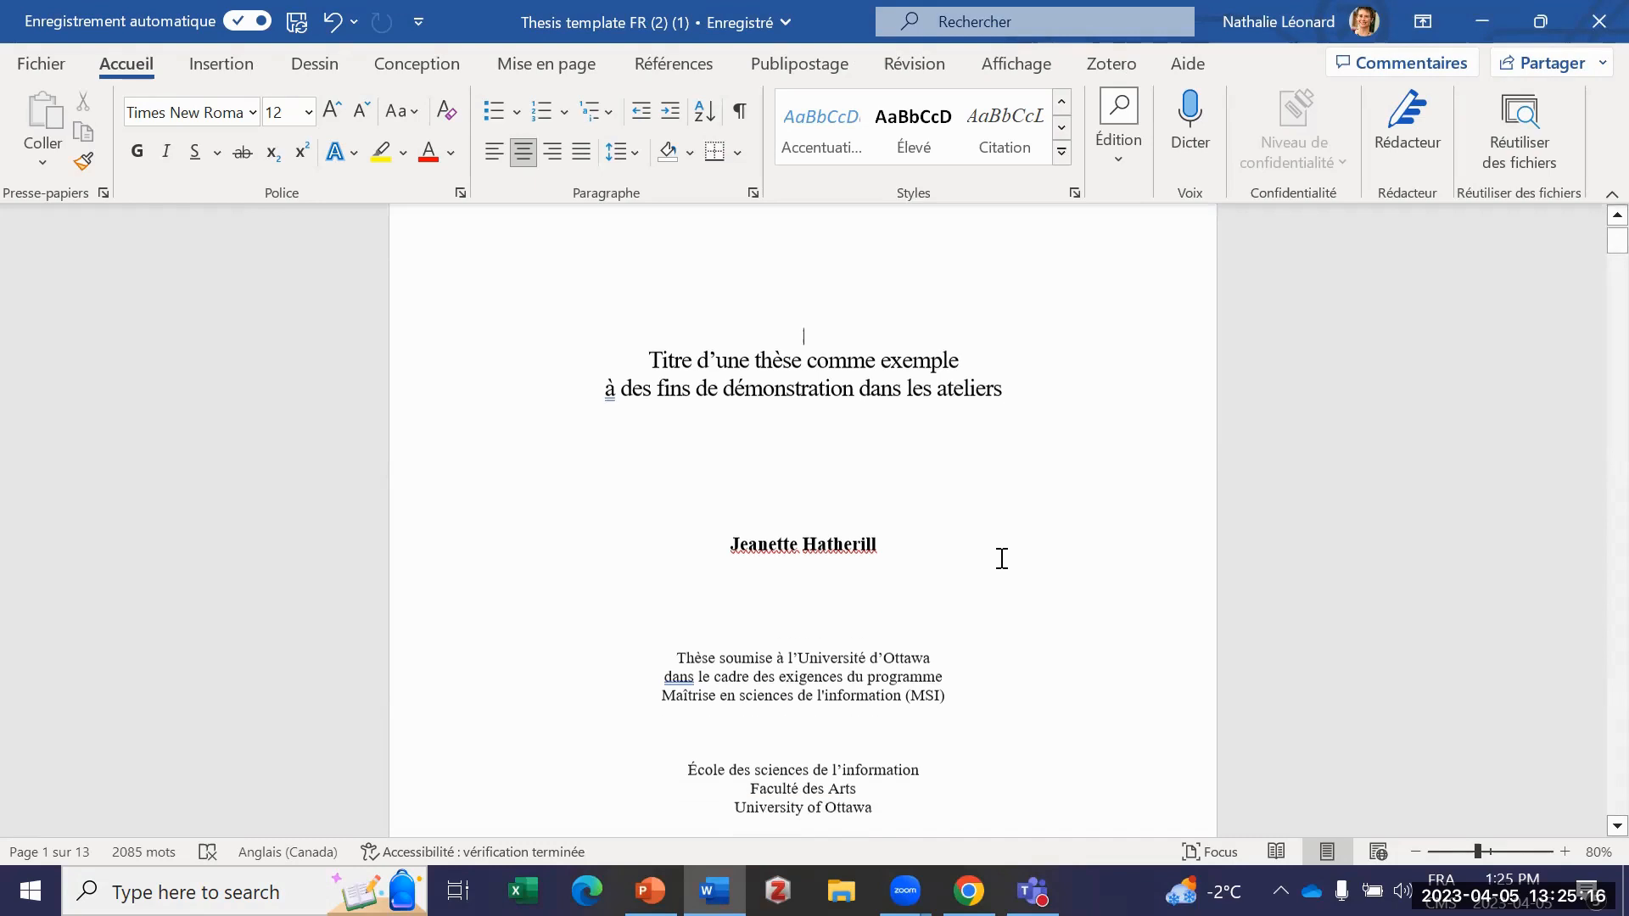
pyautogui.scroll(-2, 993, 555)
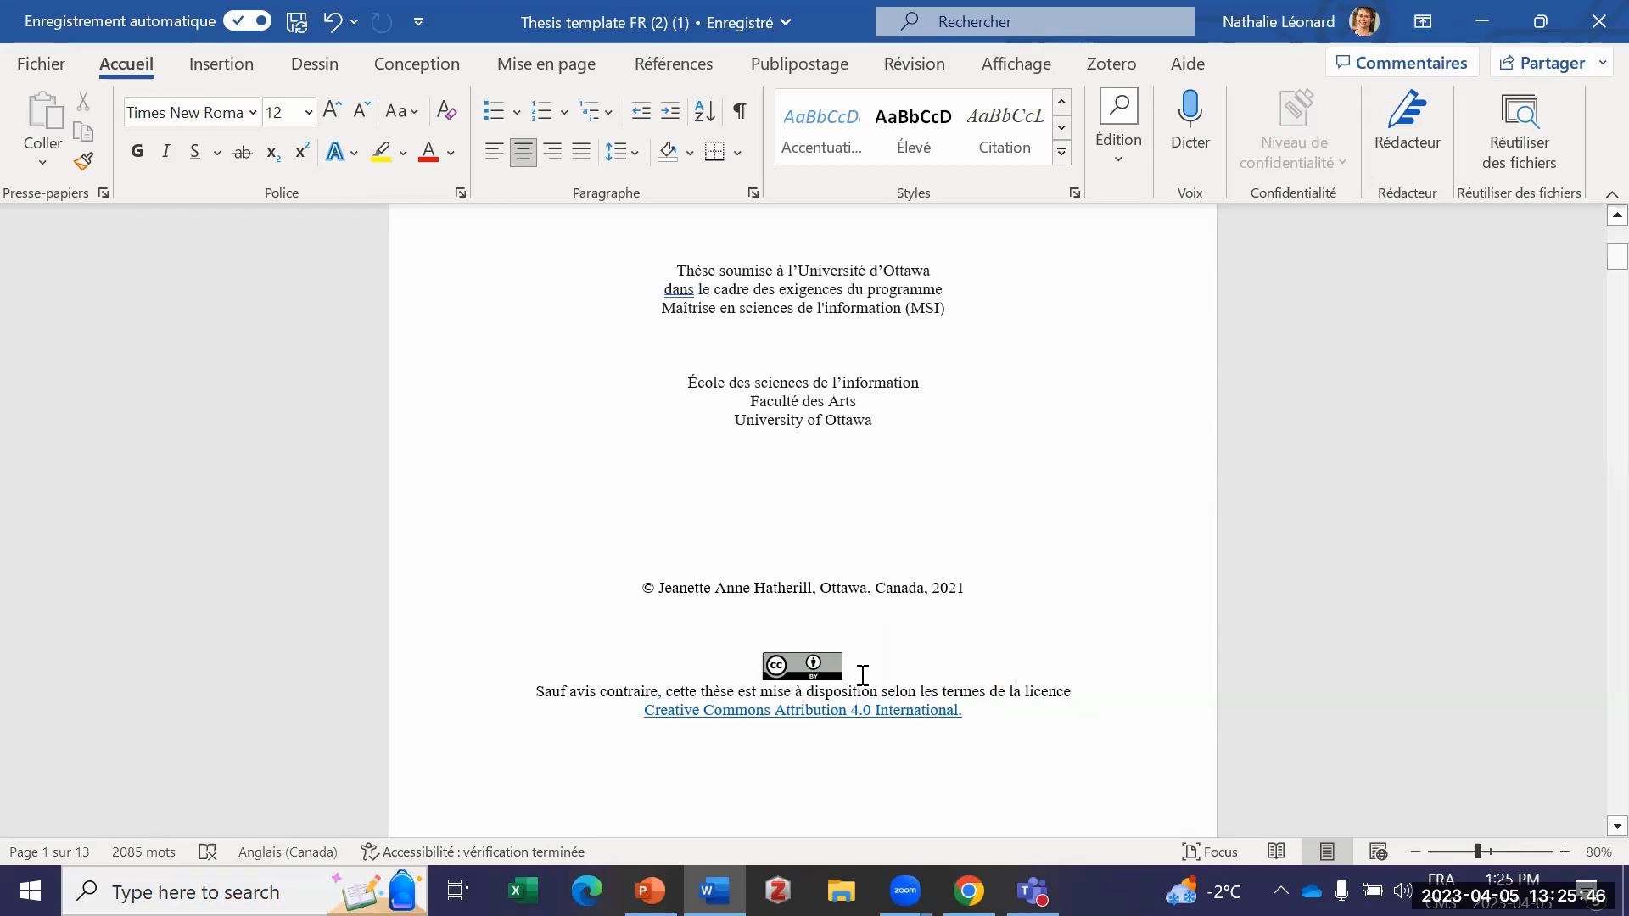
pyautogui.scroll(-1, 859, 647)
pyautogui.scroll(-1, 859, 647)
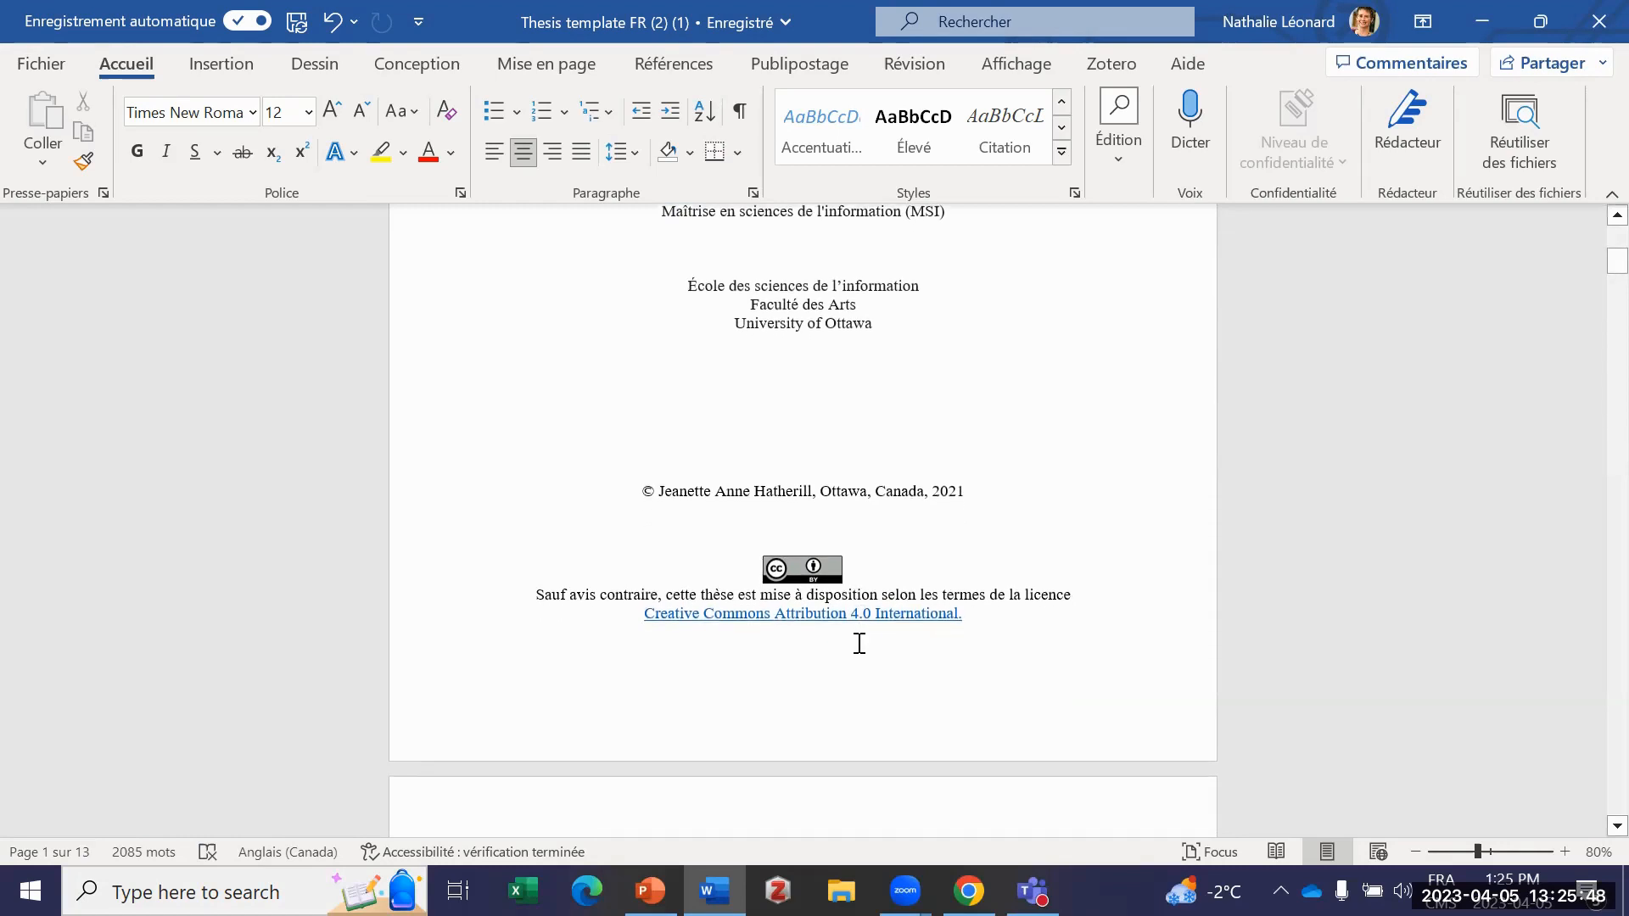
pyautogui.scroll(-9, 859, 643)
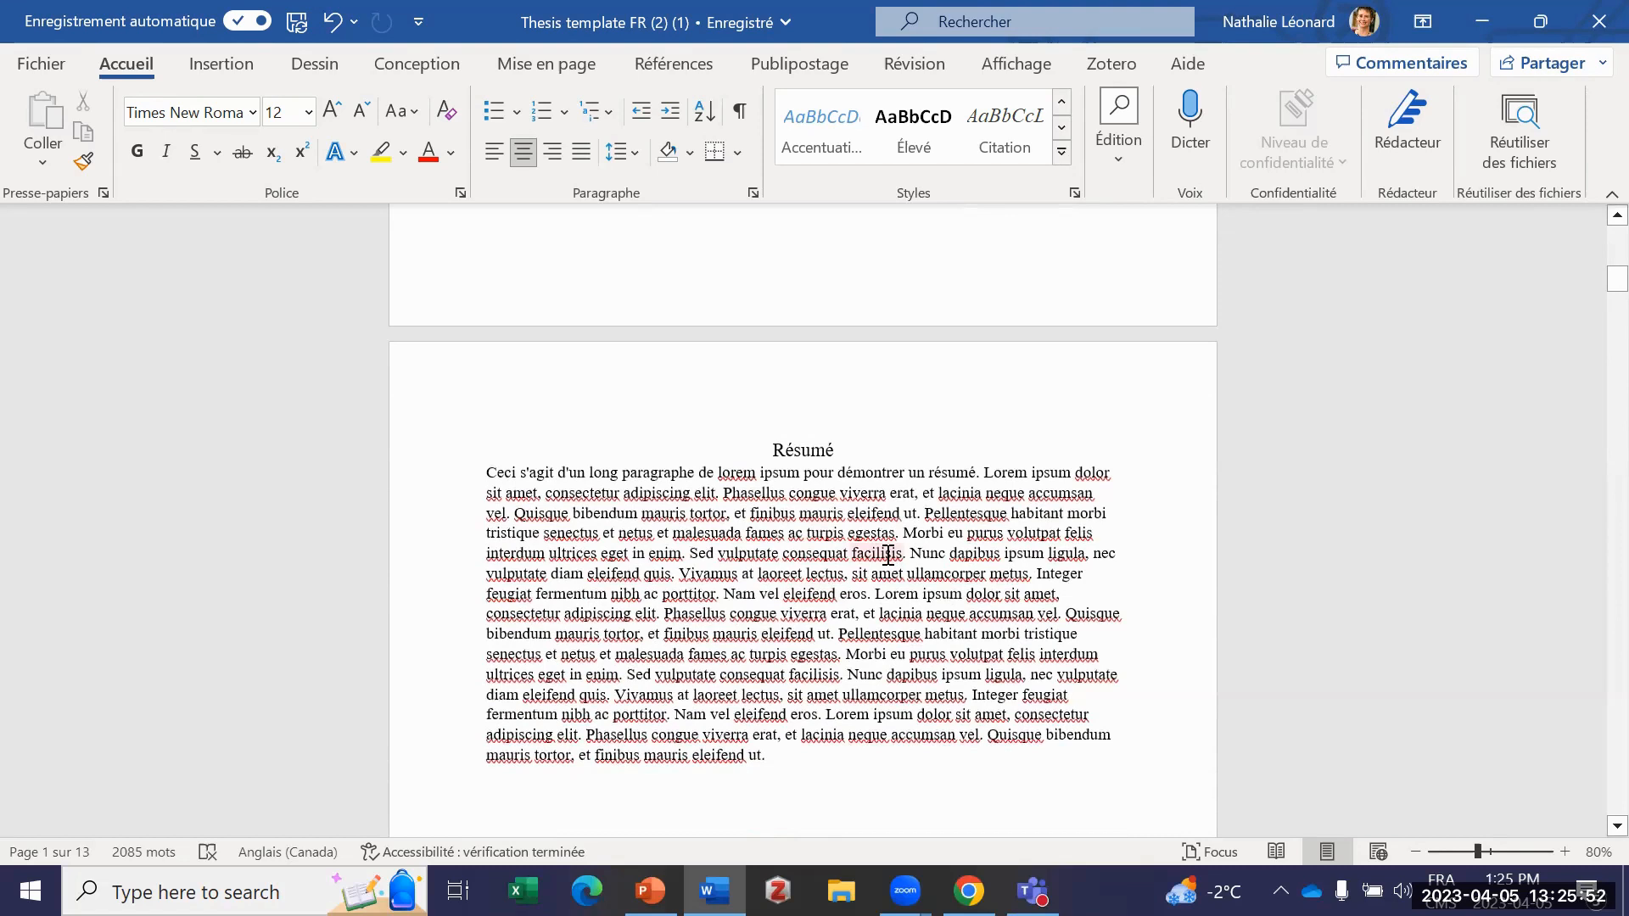
pyautogui.scroll(-3, 883, 557)
pyautogui.scroll(-17, 883, 557)
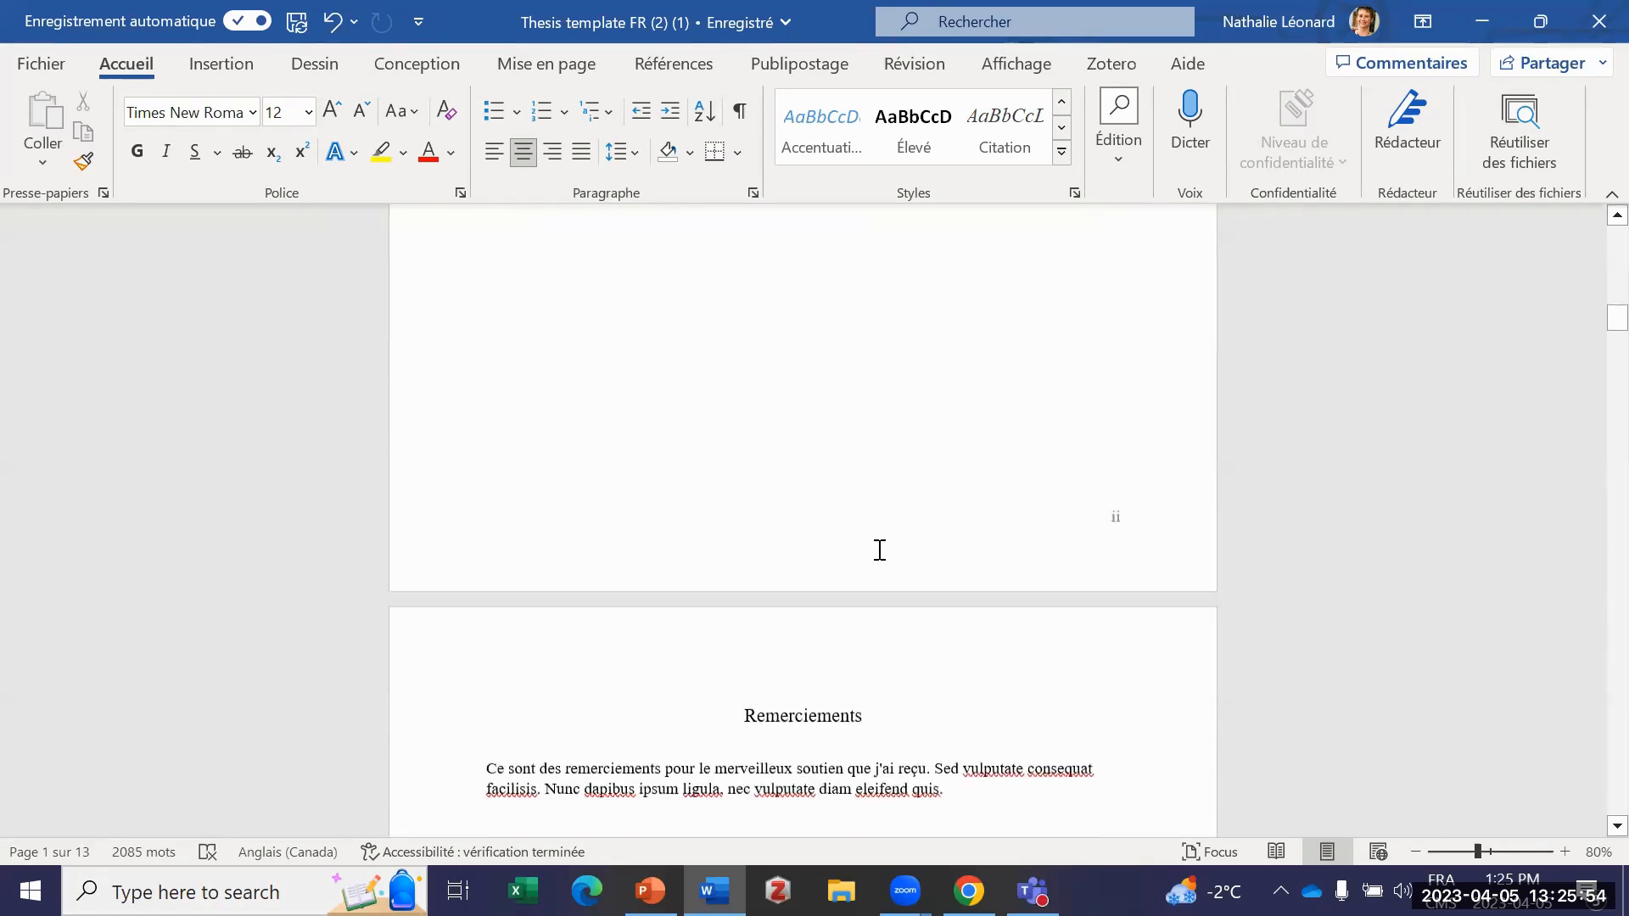
pyautogui.scroll(-10, 882, 553)
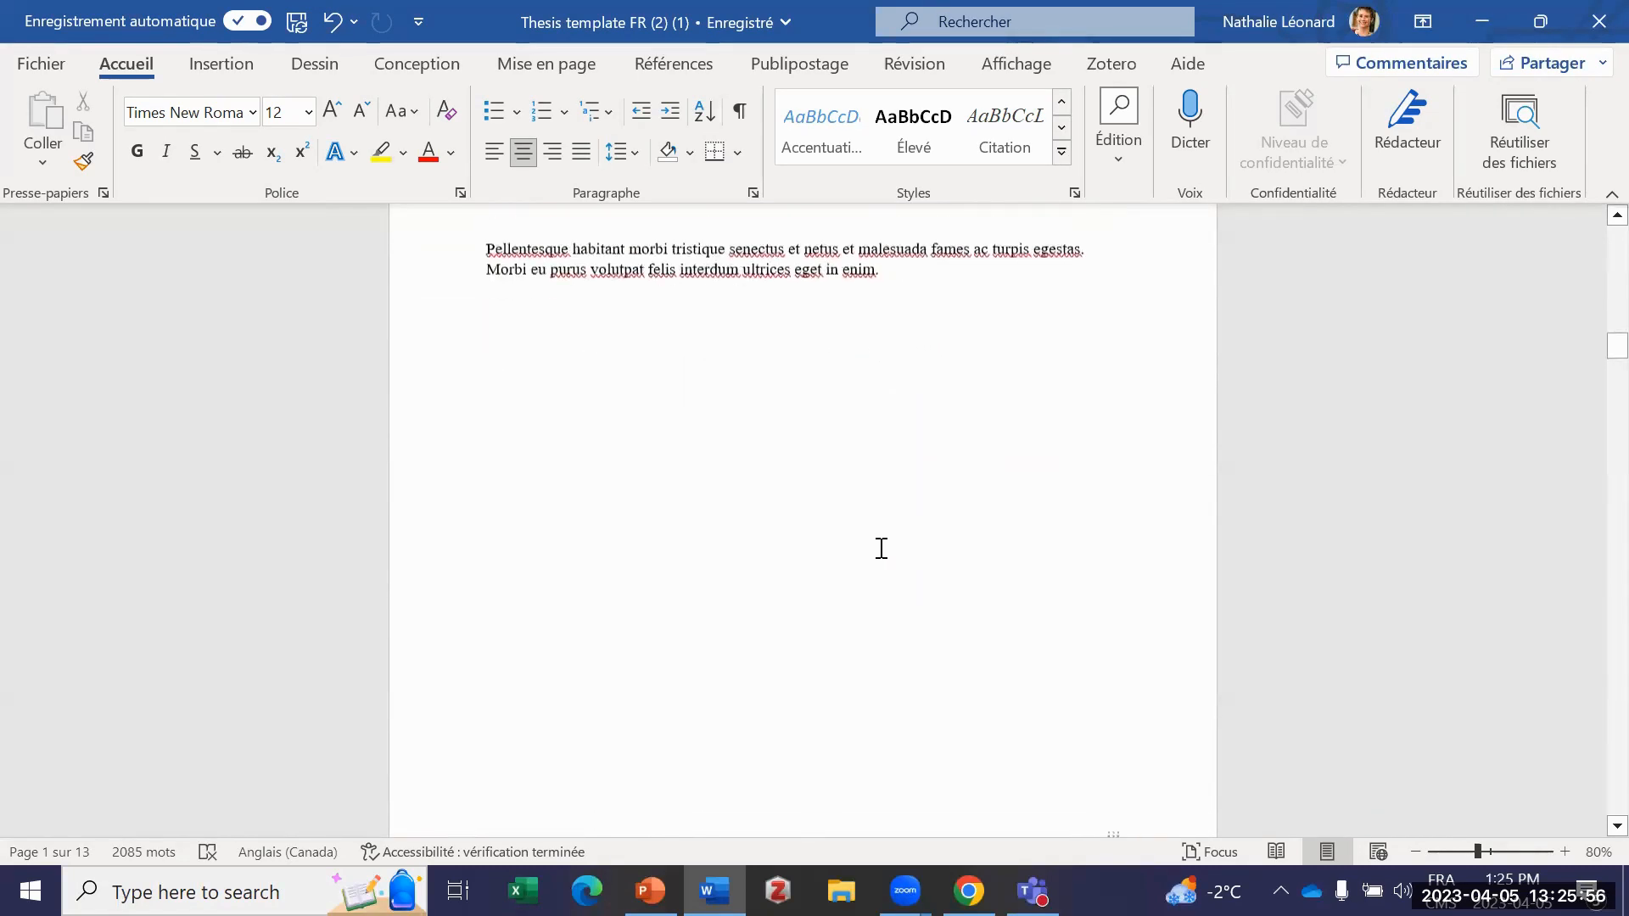
pyautogui.scroll(-8, 886, 555)
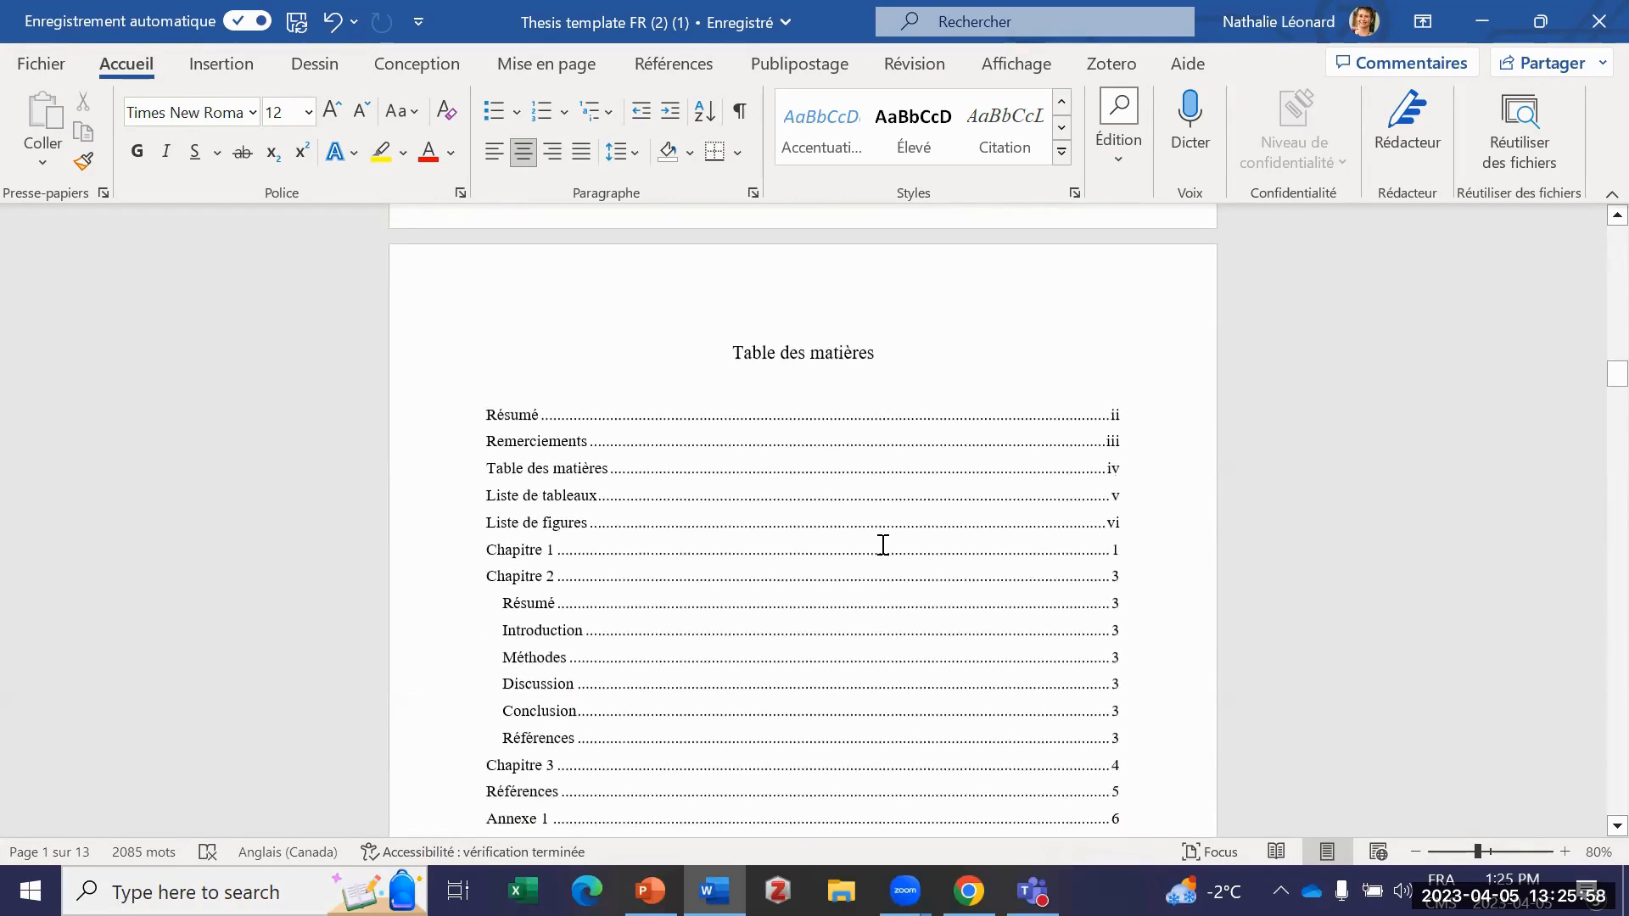
pyautogui.click(882, 545)
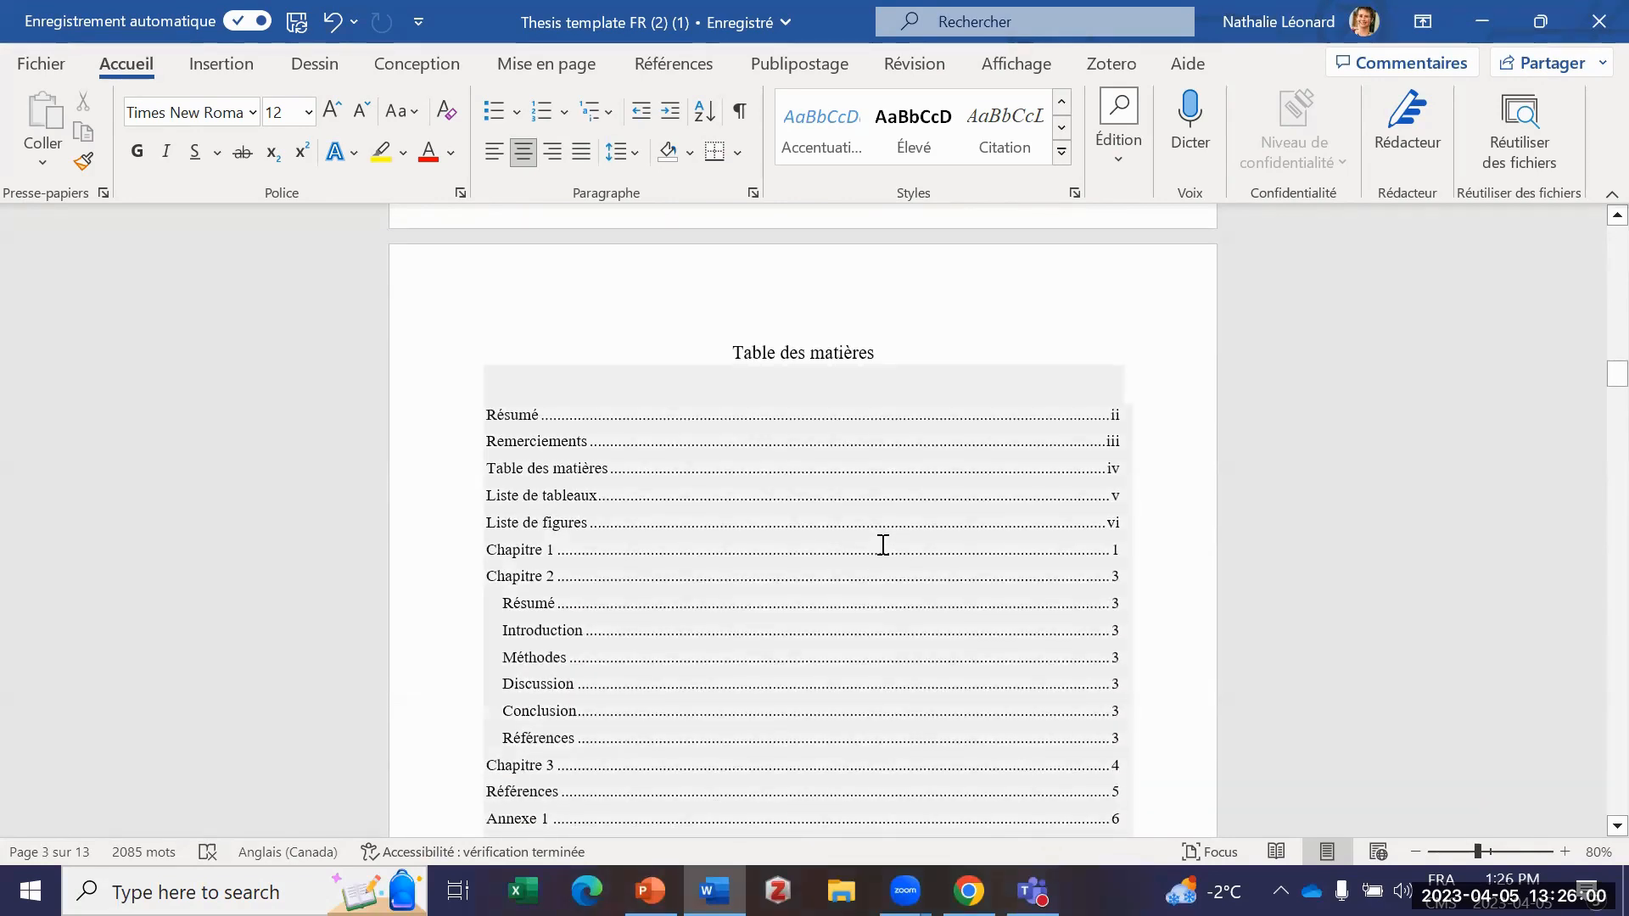
# Step: Examine the Liste de tableaux, the Liste de figures and the opening pages of Chapitre 1 and Chapitre 2
pyautogui.scroll(-5, 873, 547)
pyautogui.scroll(-14, 862, 549)
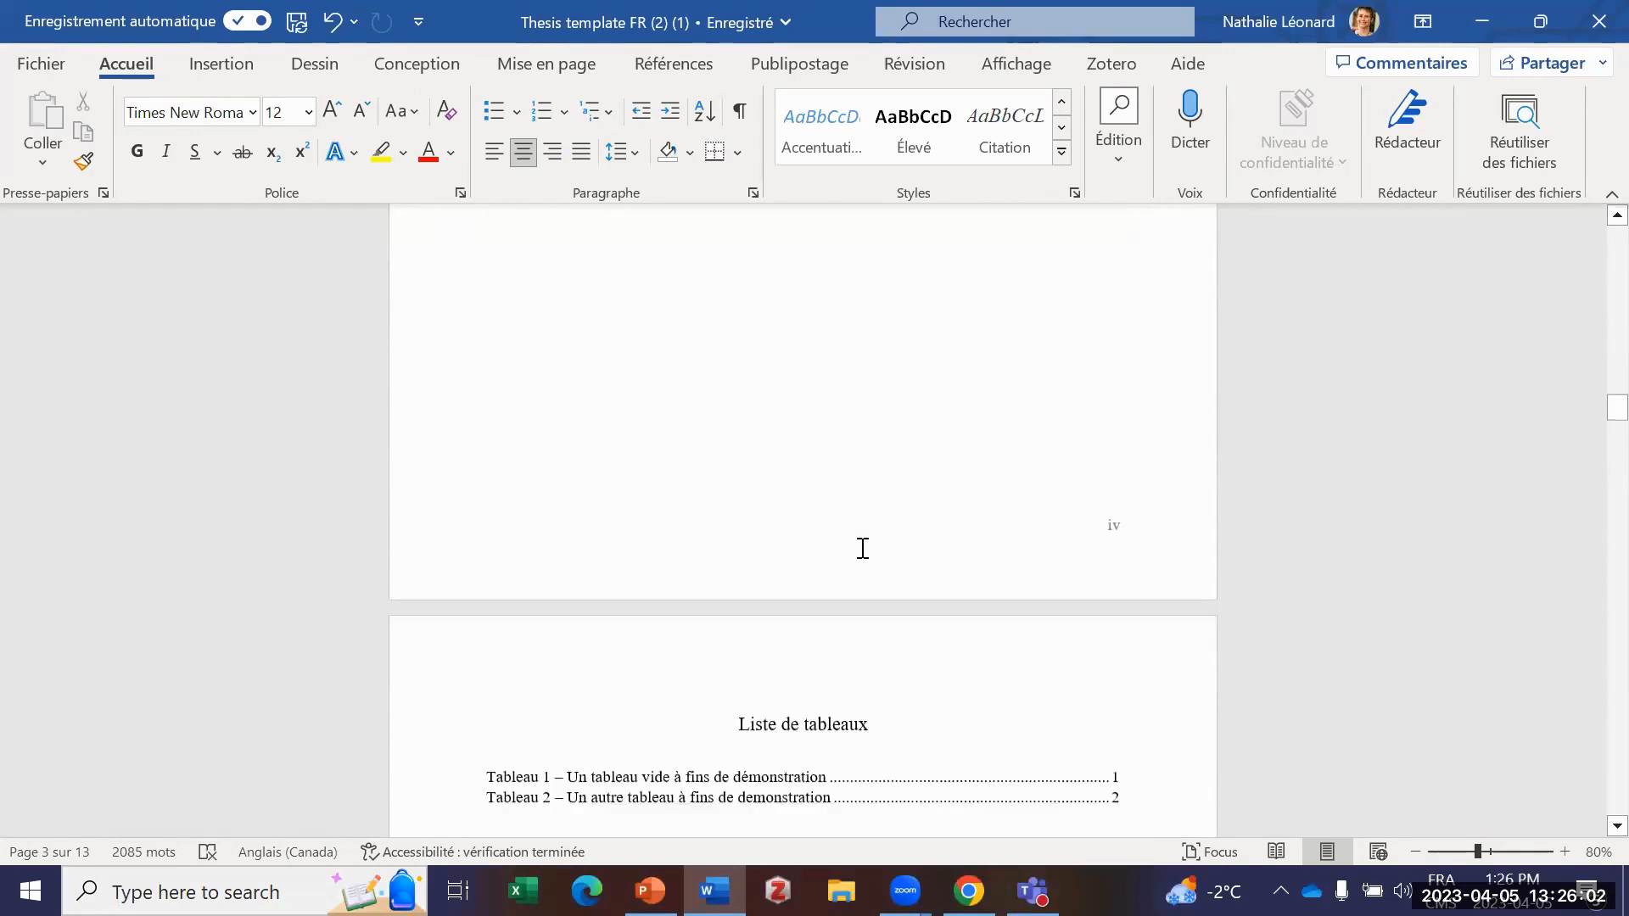
pyautogui.scroll(-20, 862, 550)
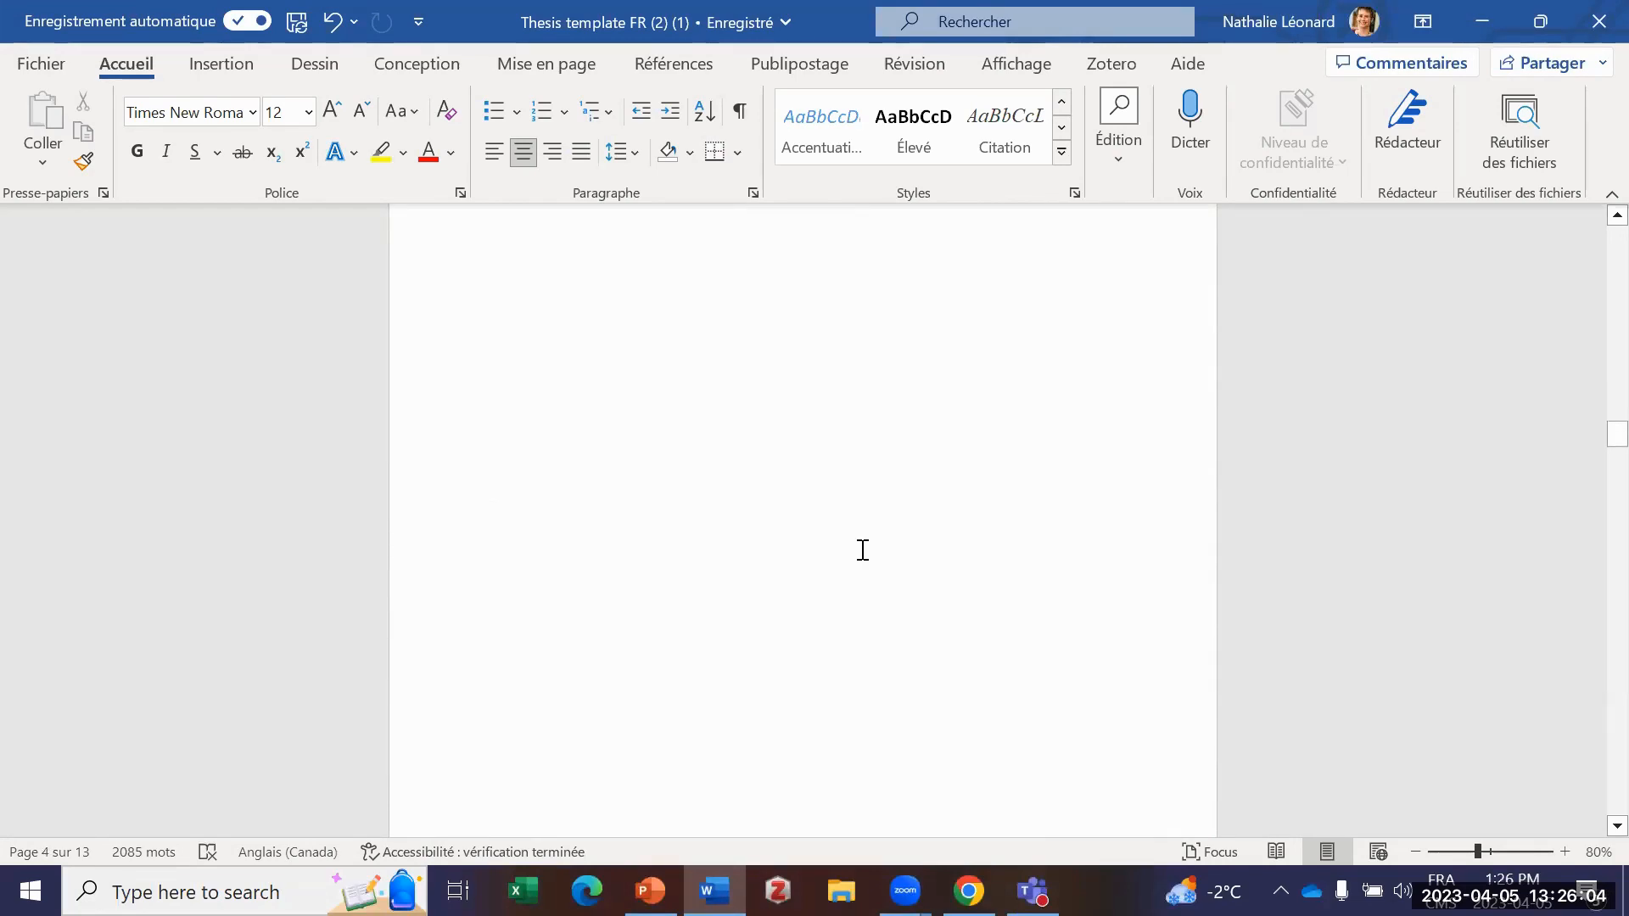
pyautogui.scroll(-15, 862, 551)
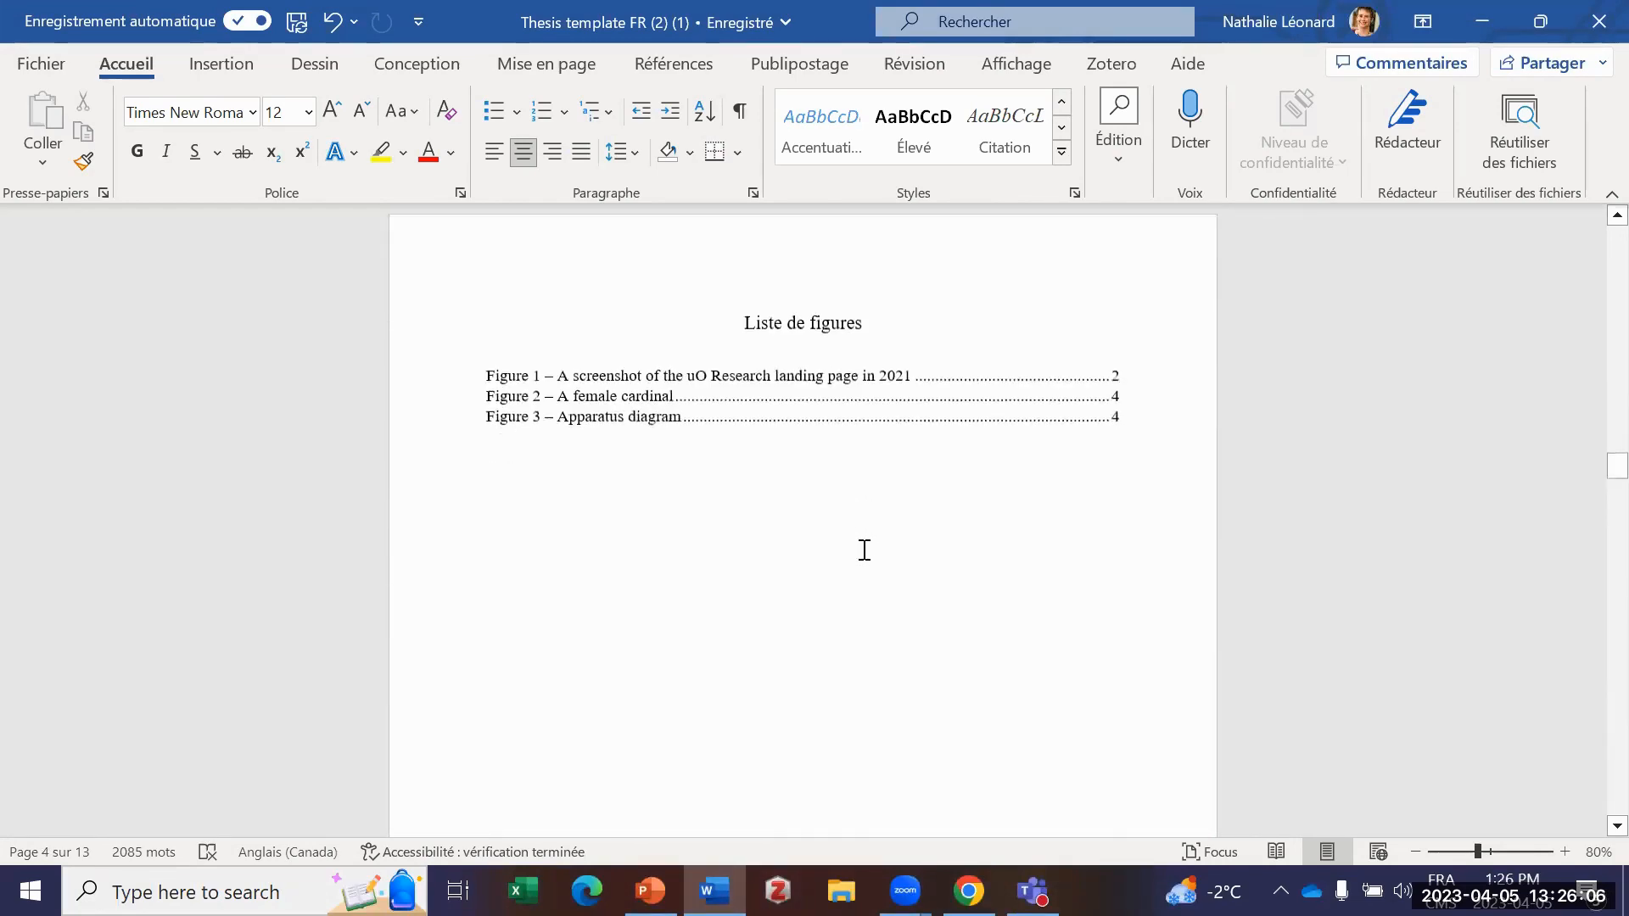
pyautogui.scroll(-8, 861, 556)
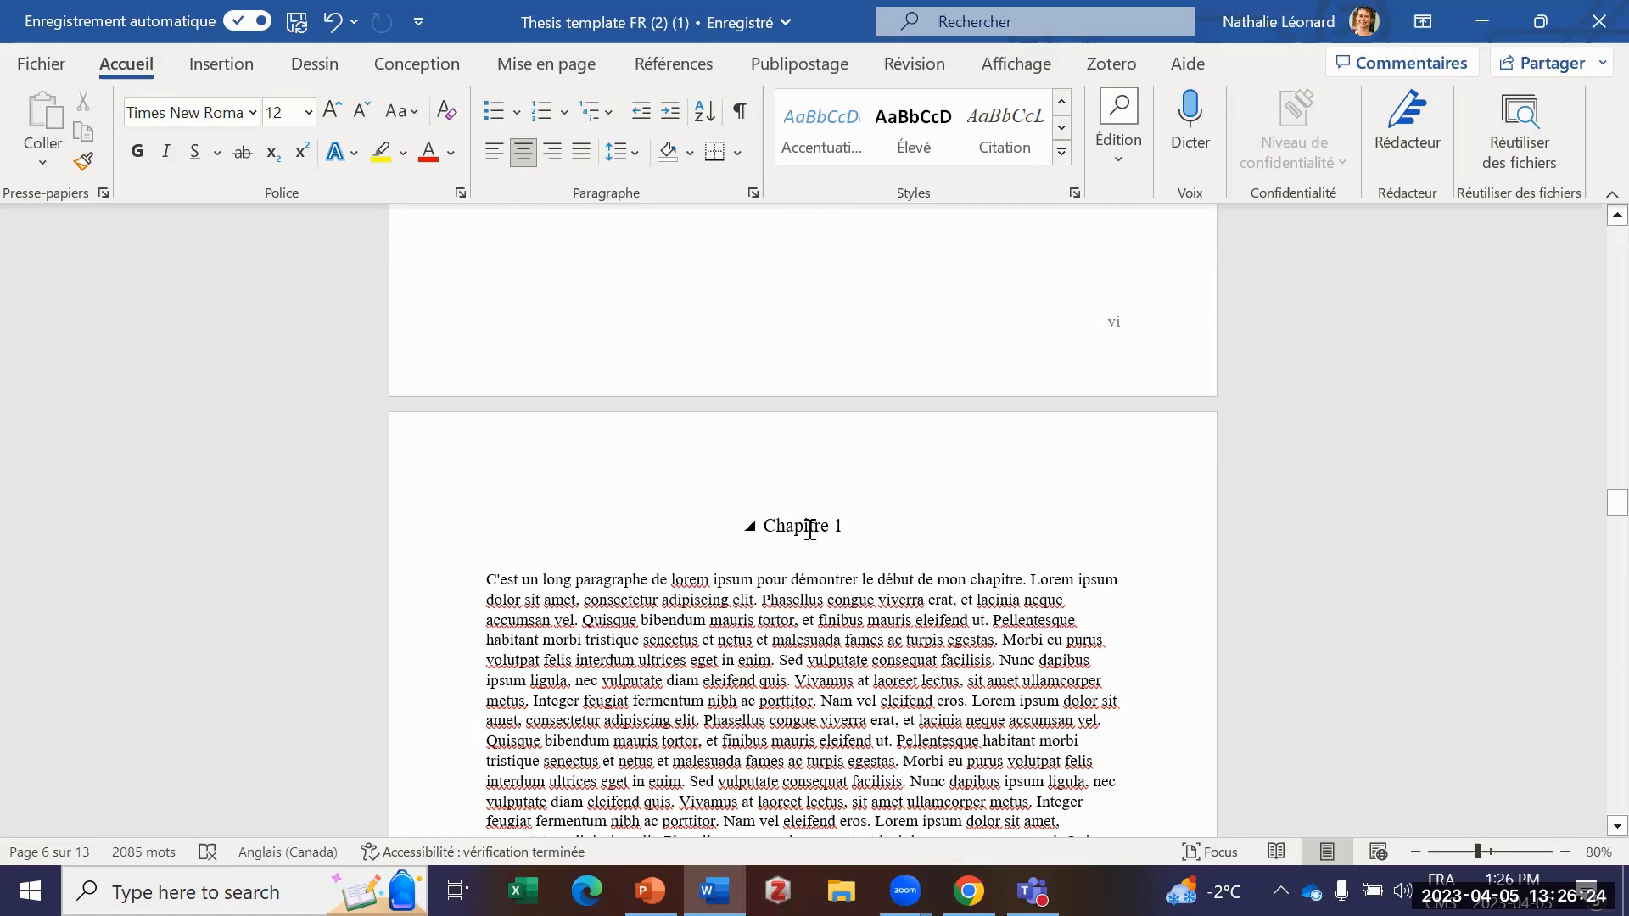
pyautogui.scroll(-10, 810, 528)
pyautogui.scroll(-12, 669, 594)
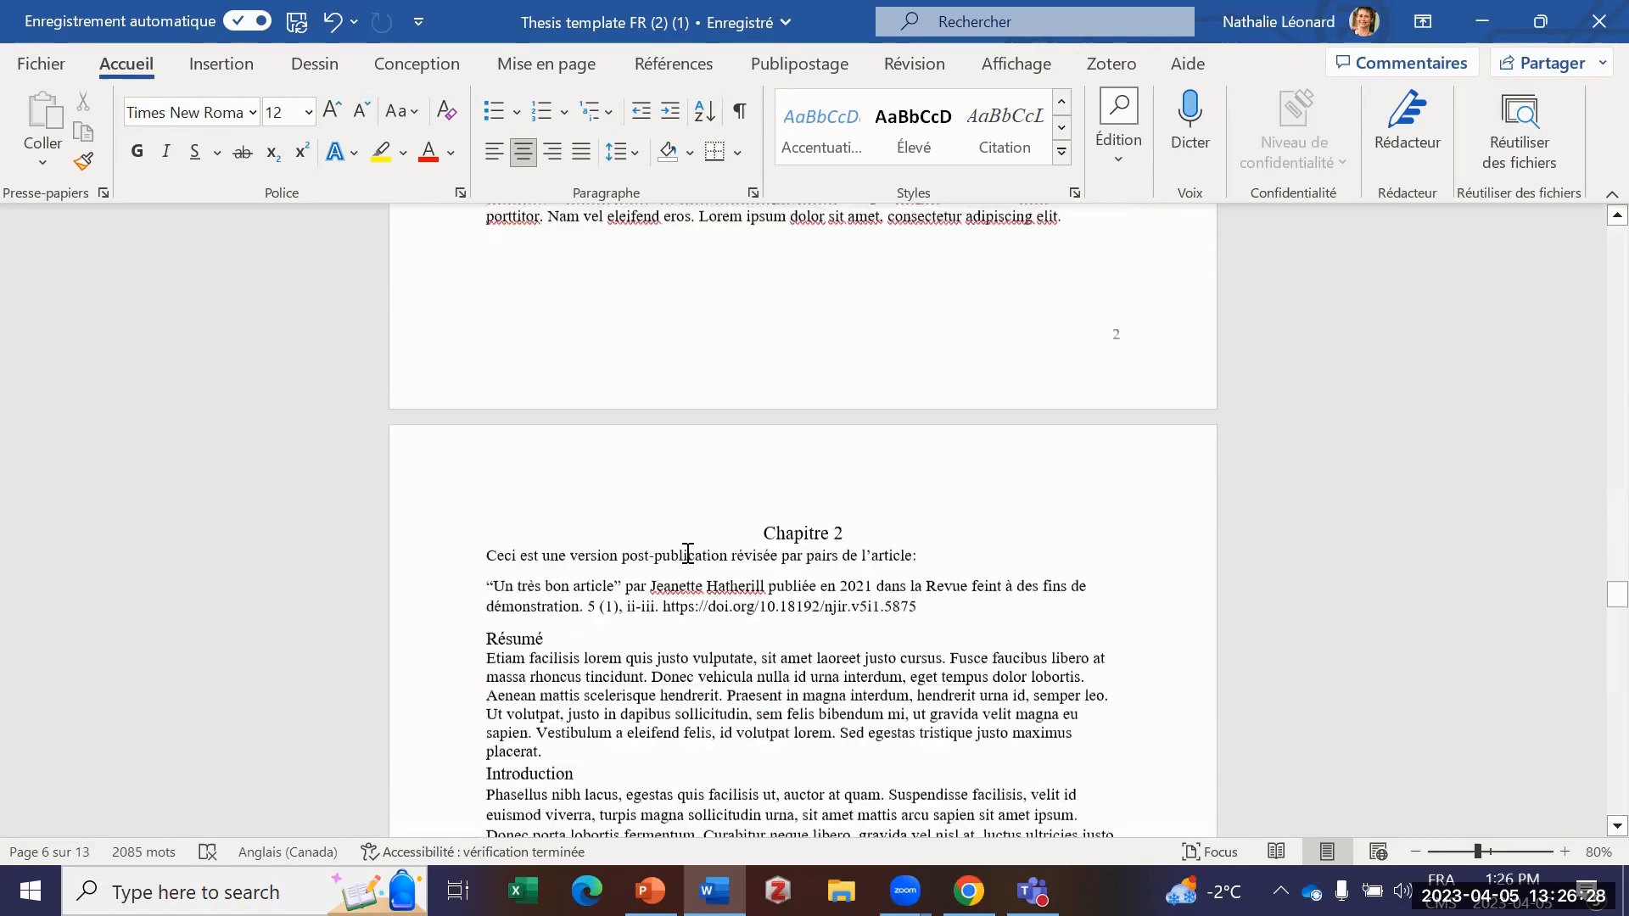
pyautogui.scroll(-1, 688, 553)
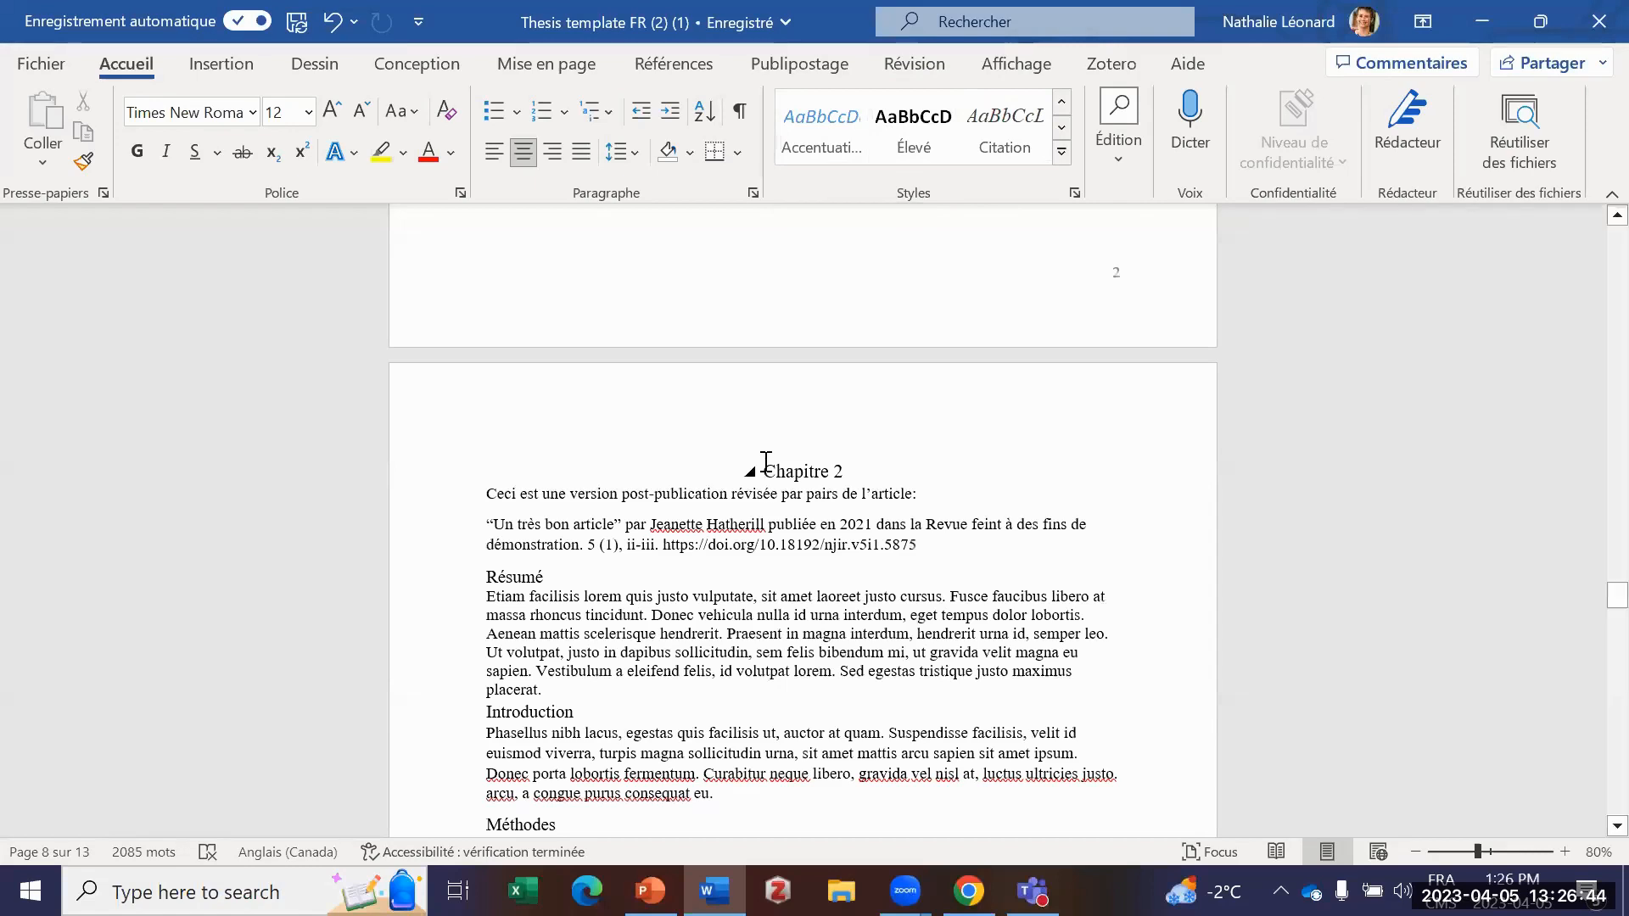
# Step: Select the Chapitre 2 heading and browse the available quick styles without applying one
pyautogui.moveTo(763, 467); pyautogui.dragTo(863, 472)
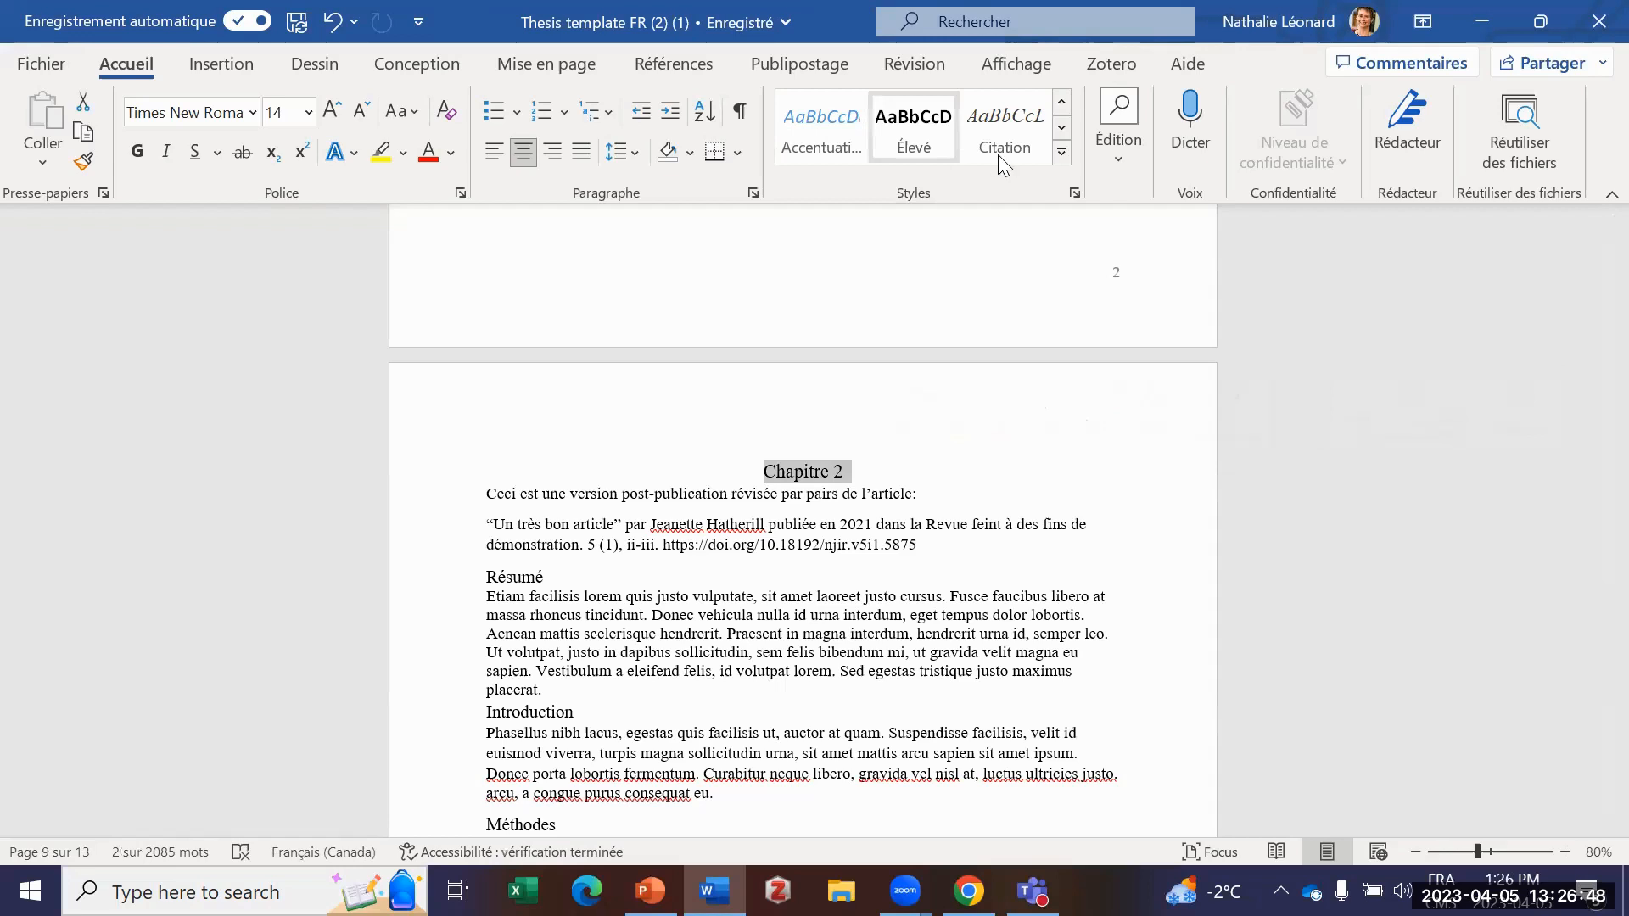
pyautogui.click(1060, 133)
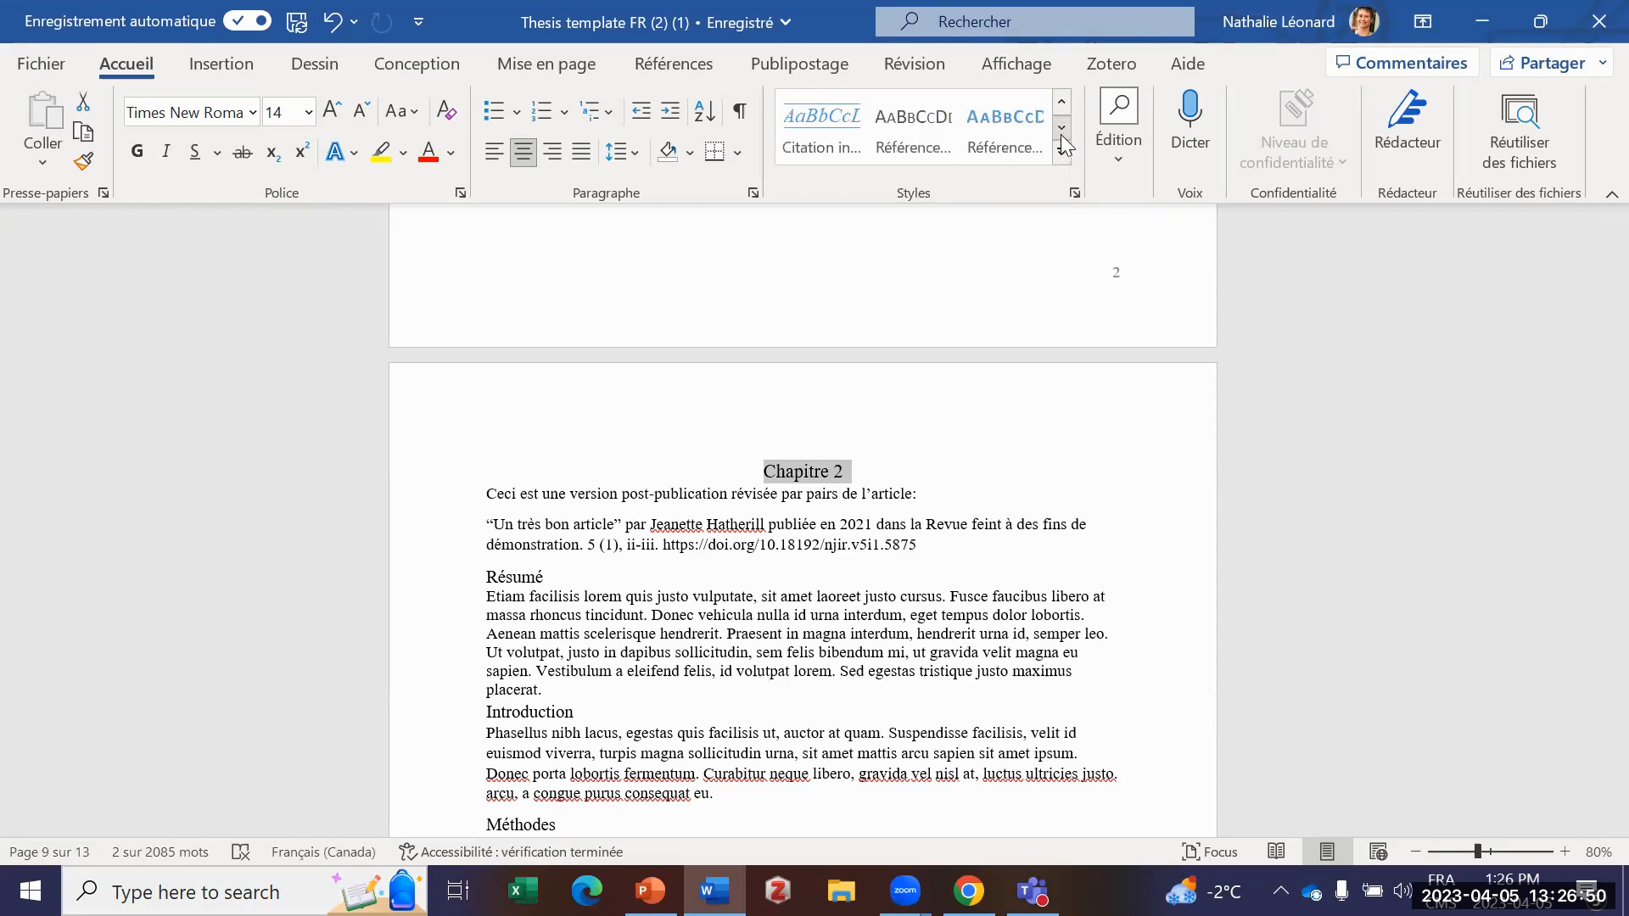
pyautogui.click(1060, 132)
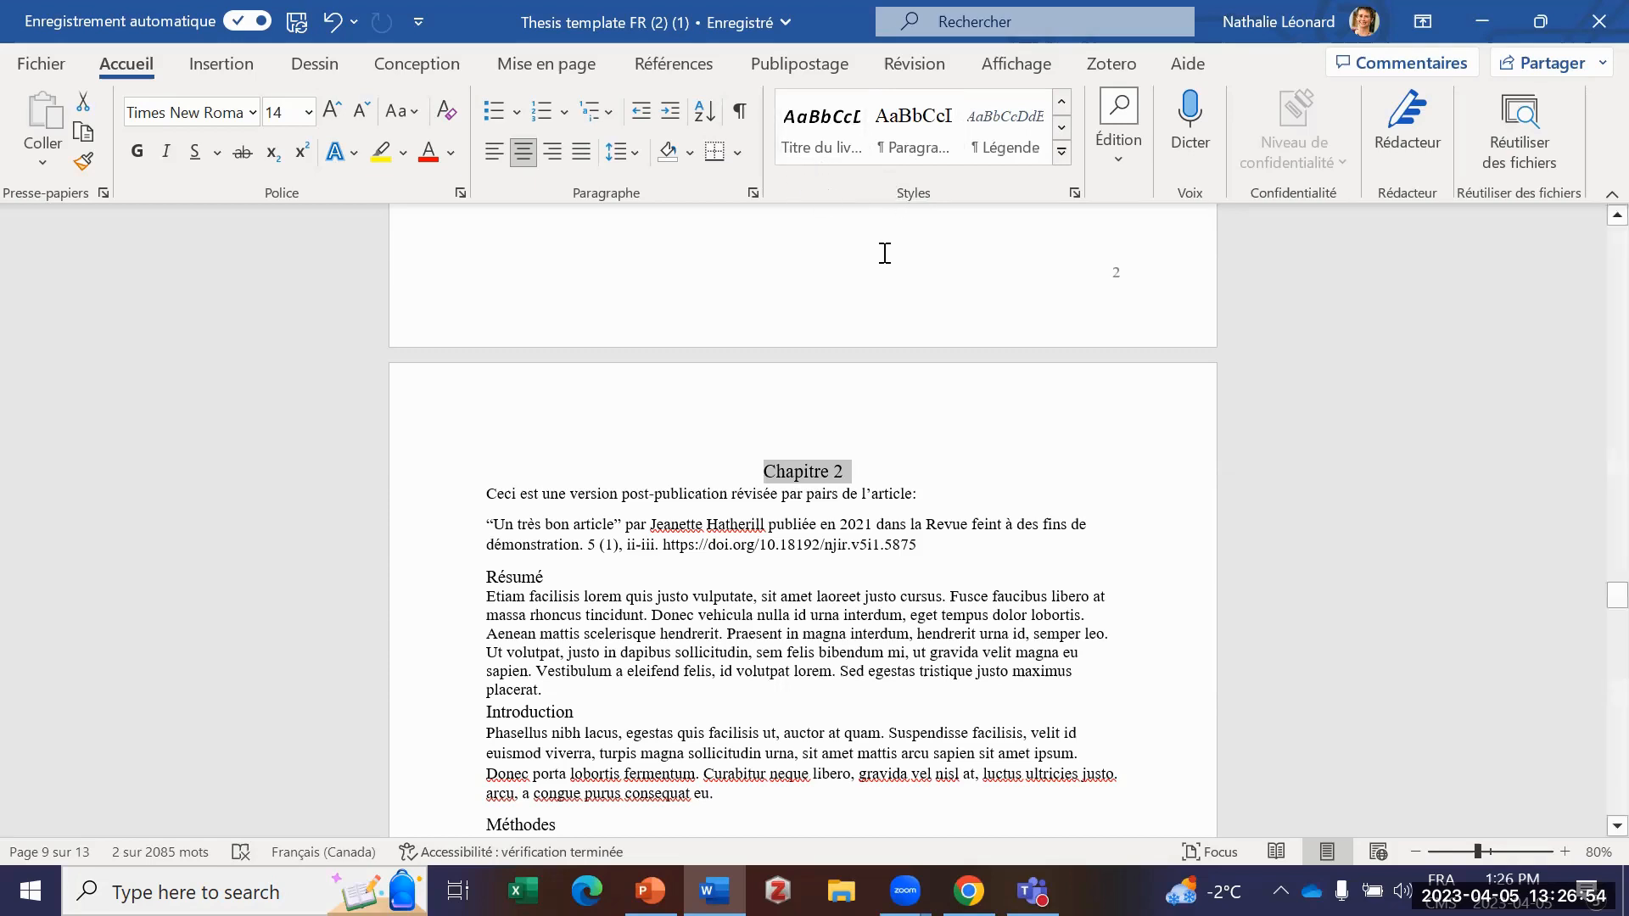
pyautogui.click(903, 434)
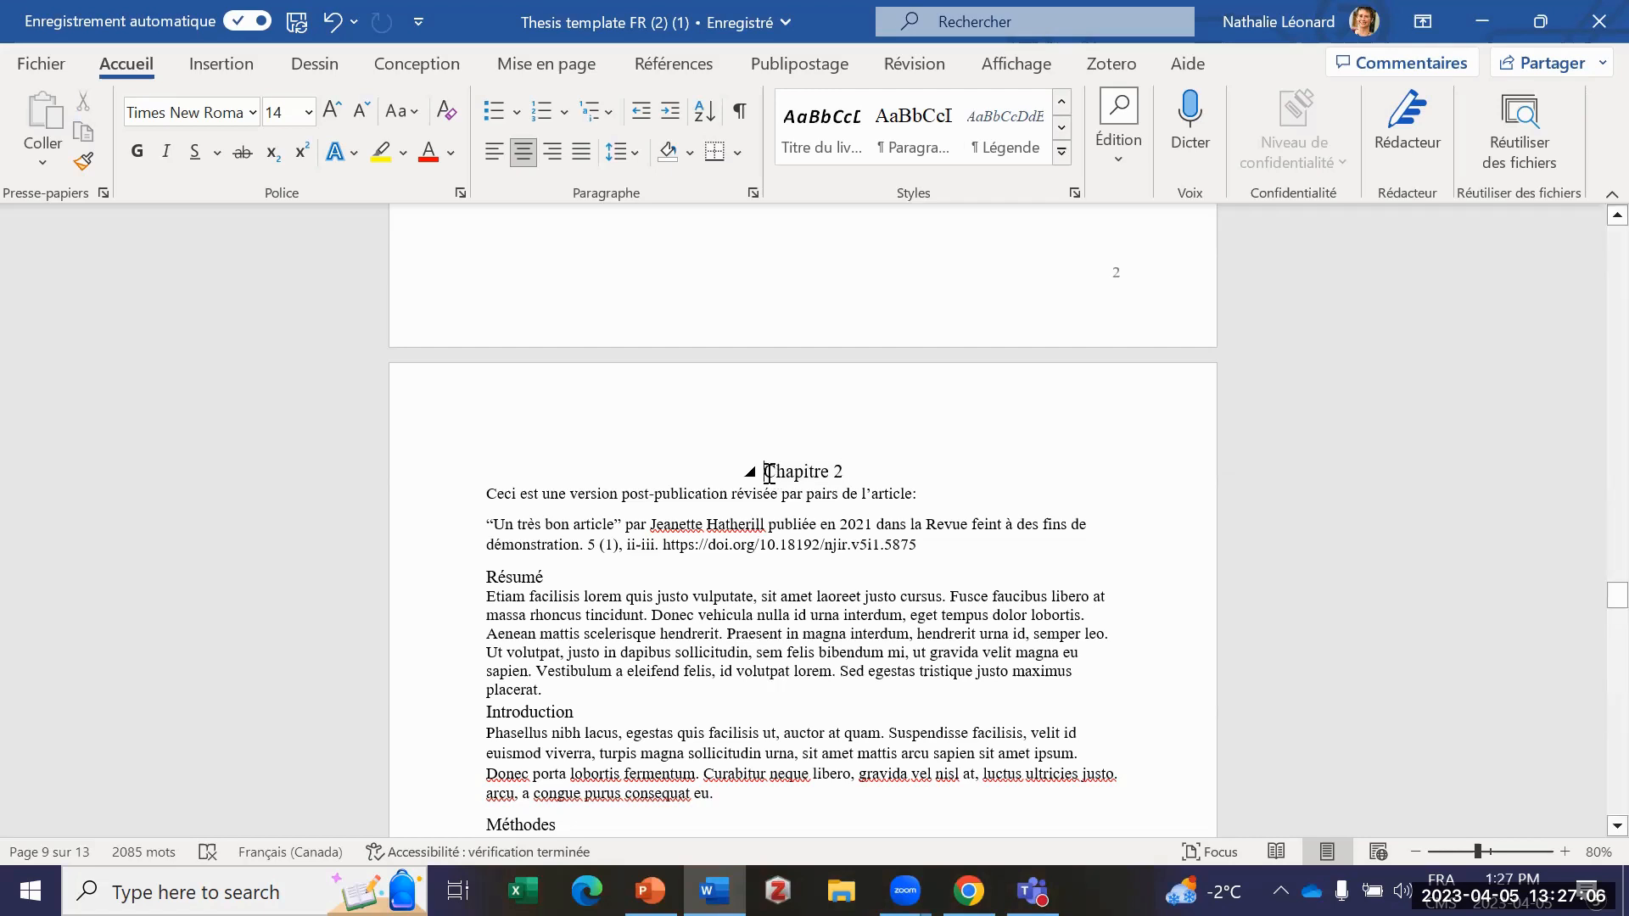
# Step: Reselect the Chapitre 2 heading and check which style is assigned to it
pyautogui.moveTo(764, 471); pyautogui.dragTo(848, 472)
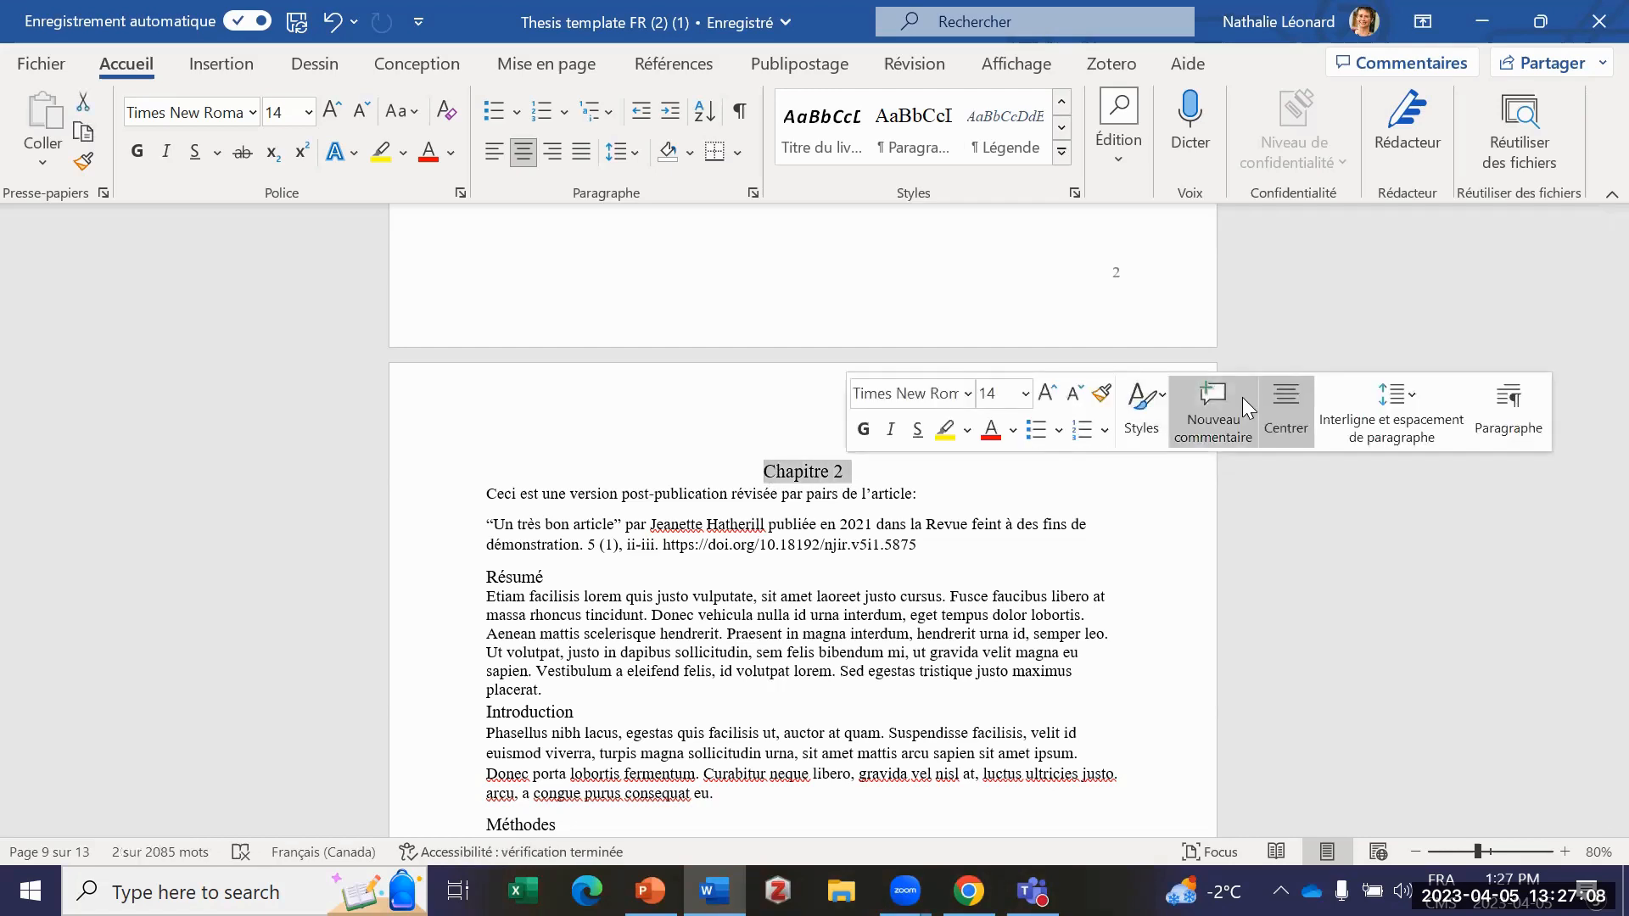
pyautogui.click(1145, 424)
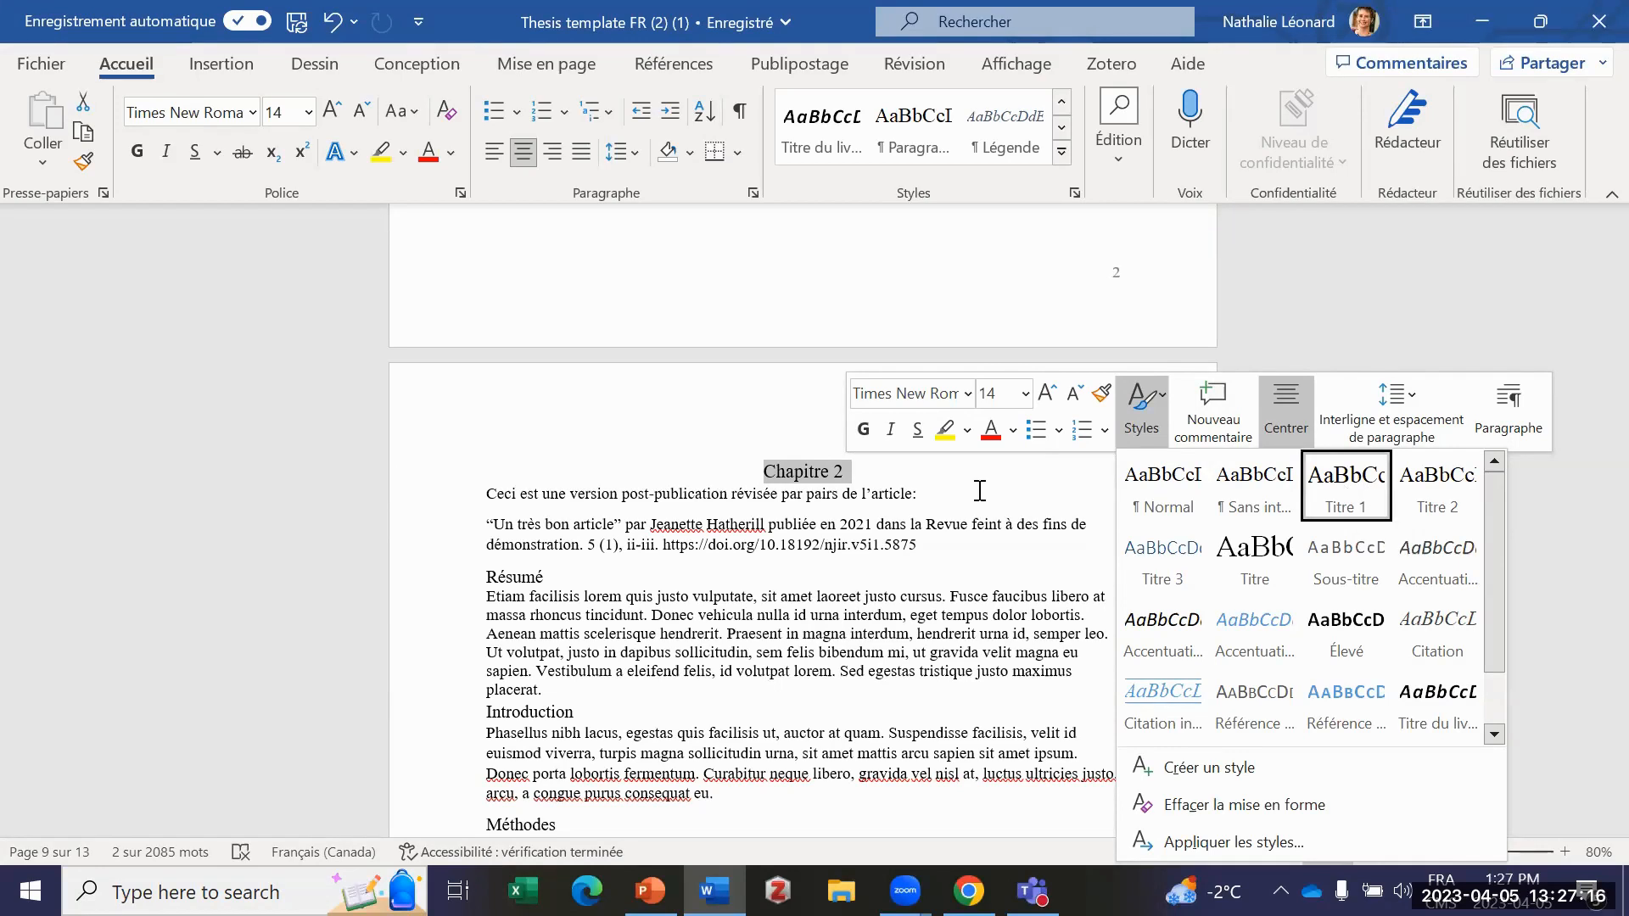
pyautogui.hotkey('ctrl', 'z')
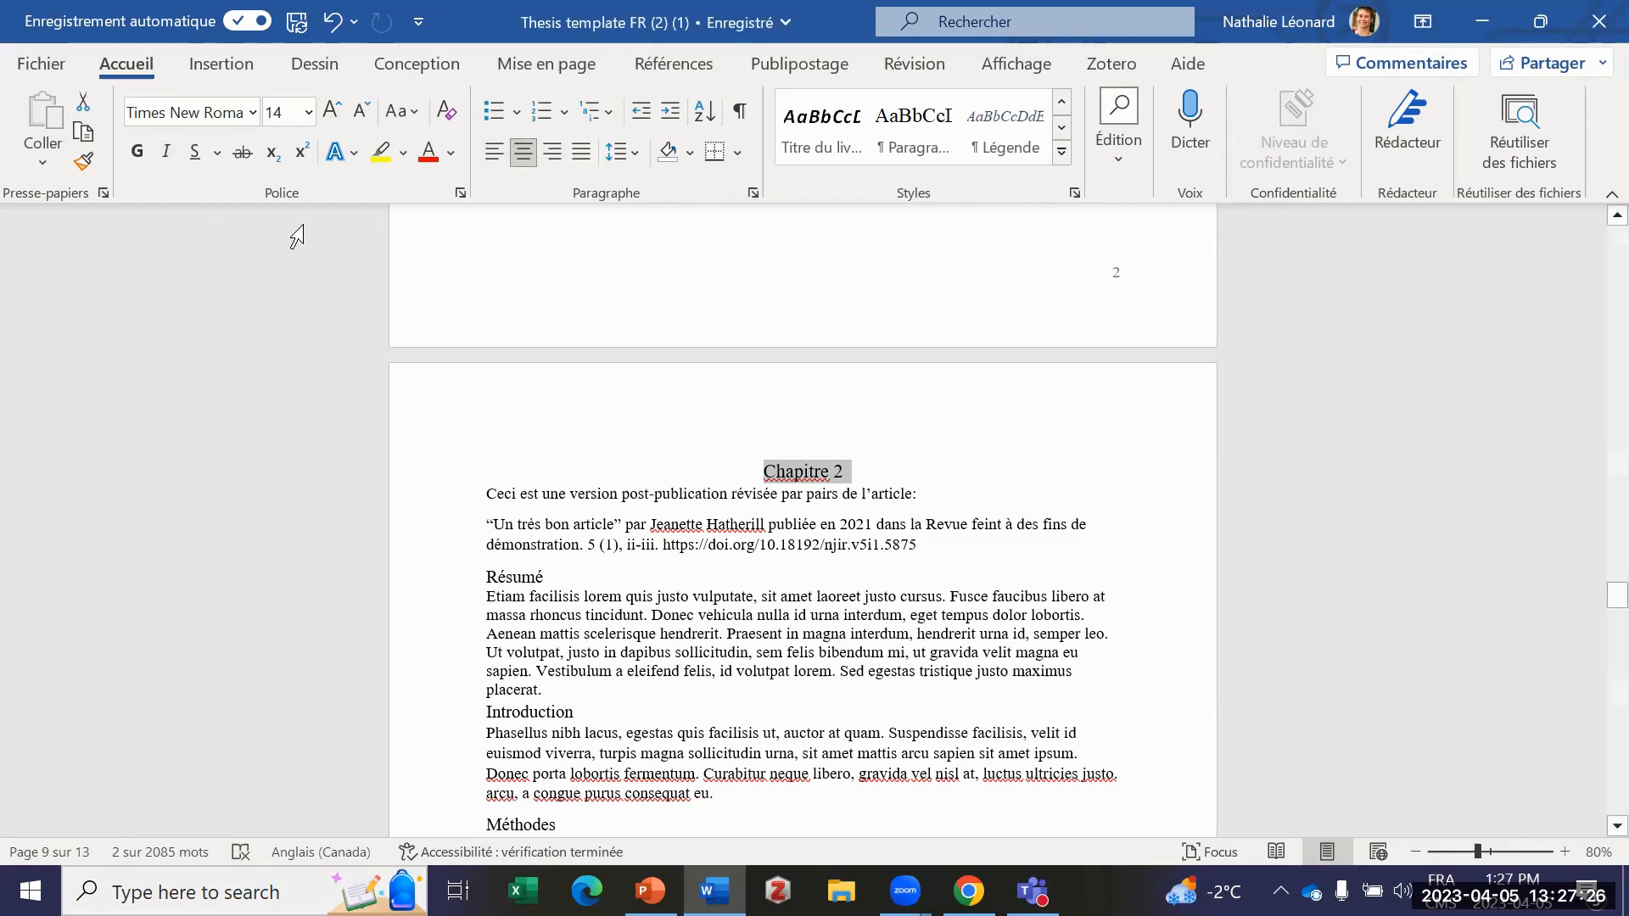
# Step: Open the full list of styles, try Titre 2 on the Chapitre 2 heading and set it back to Titre 1
pyautogui.click(1074, 191)
pyautogui.click(1074, 192)
pyautogui.click(1076, 194)
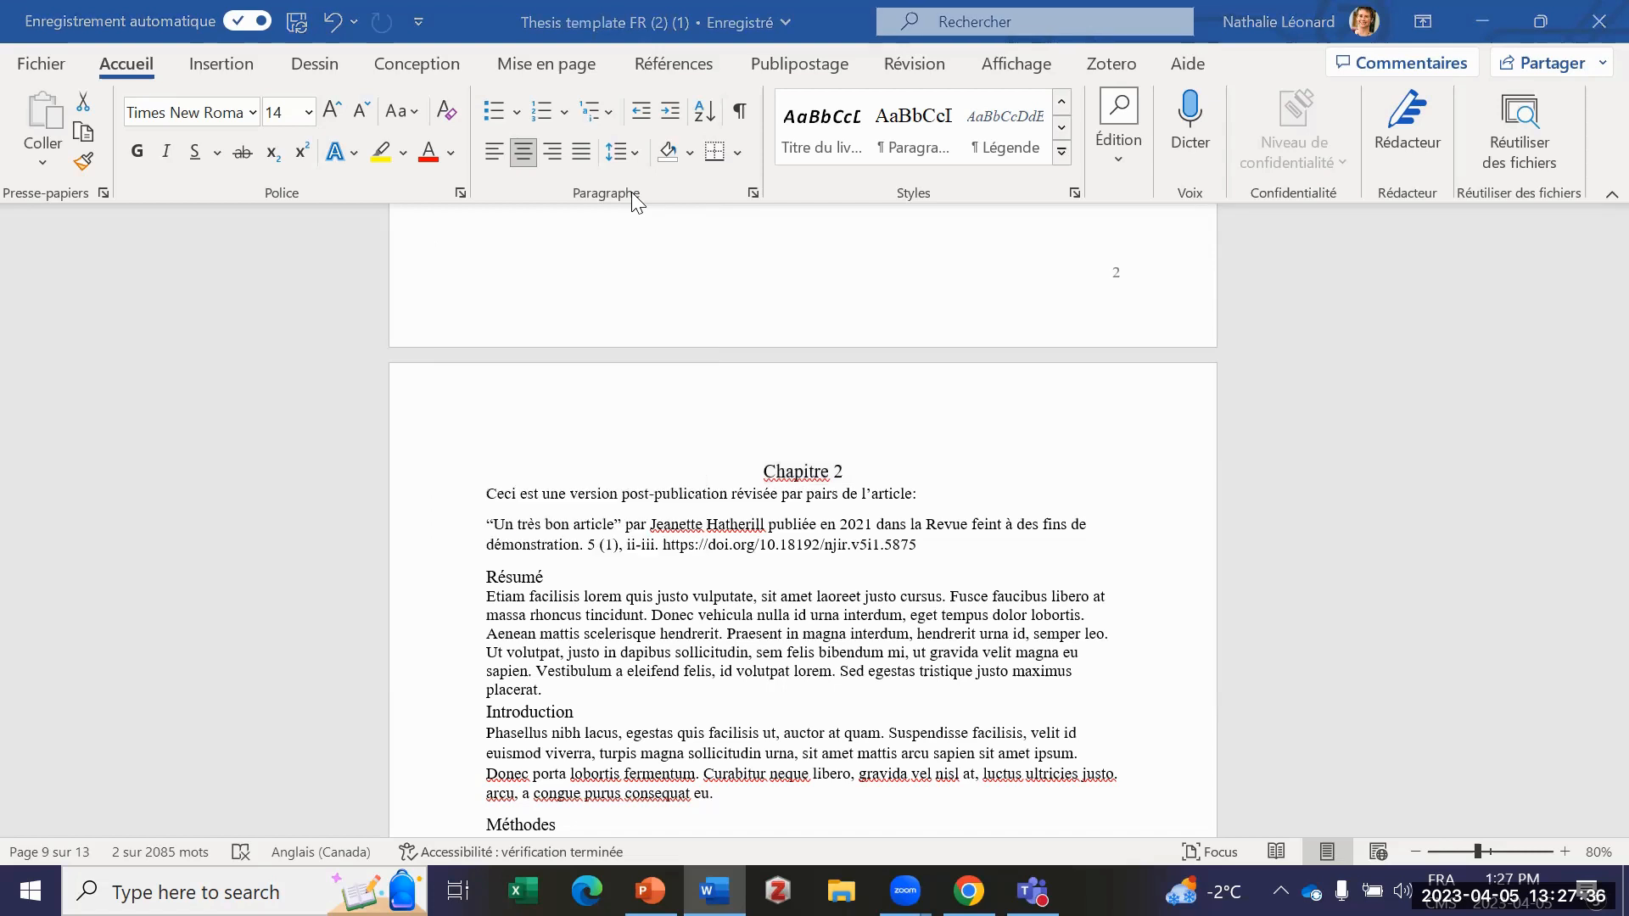
pyautogui.click(1076, 194)
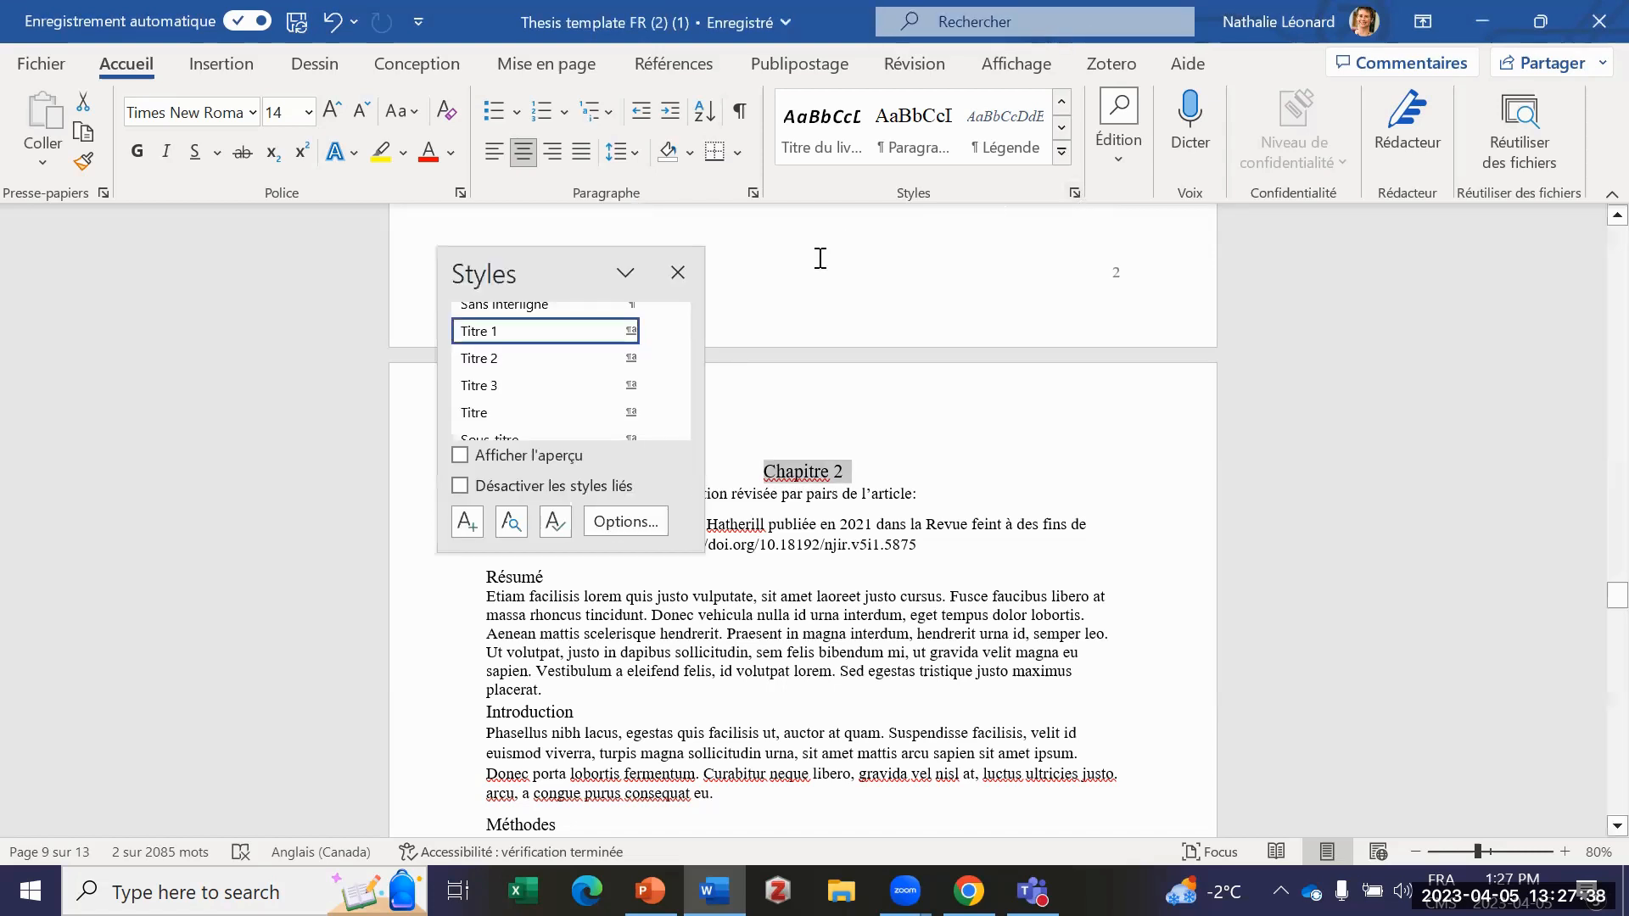
pyautogui.click(534, 389)
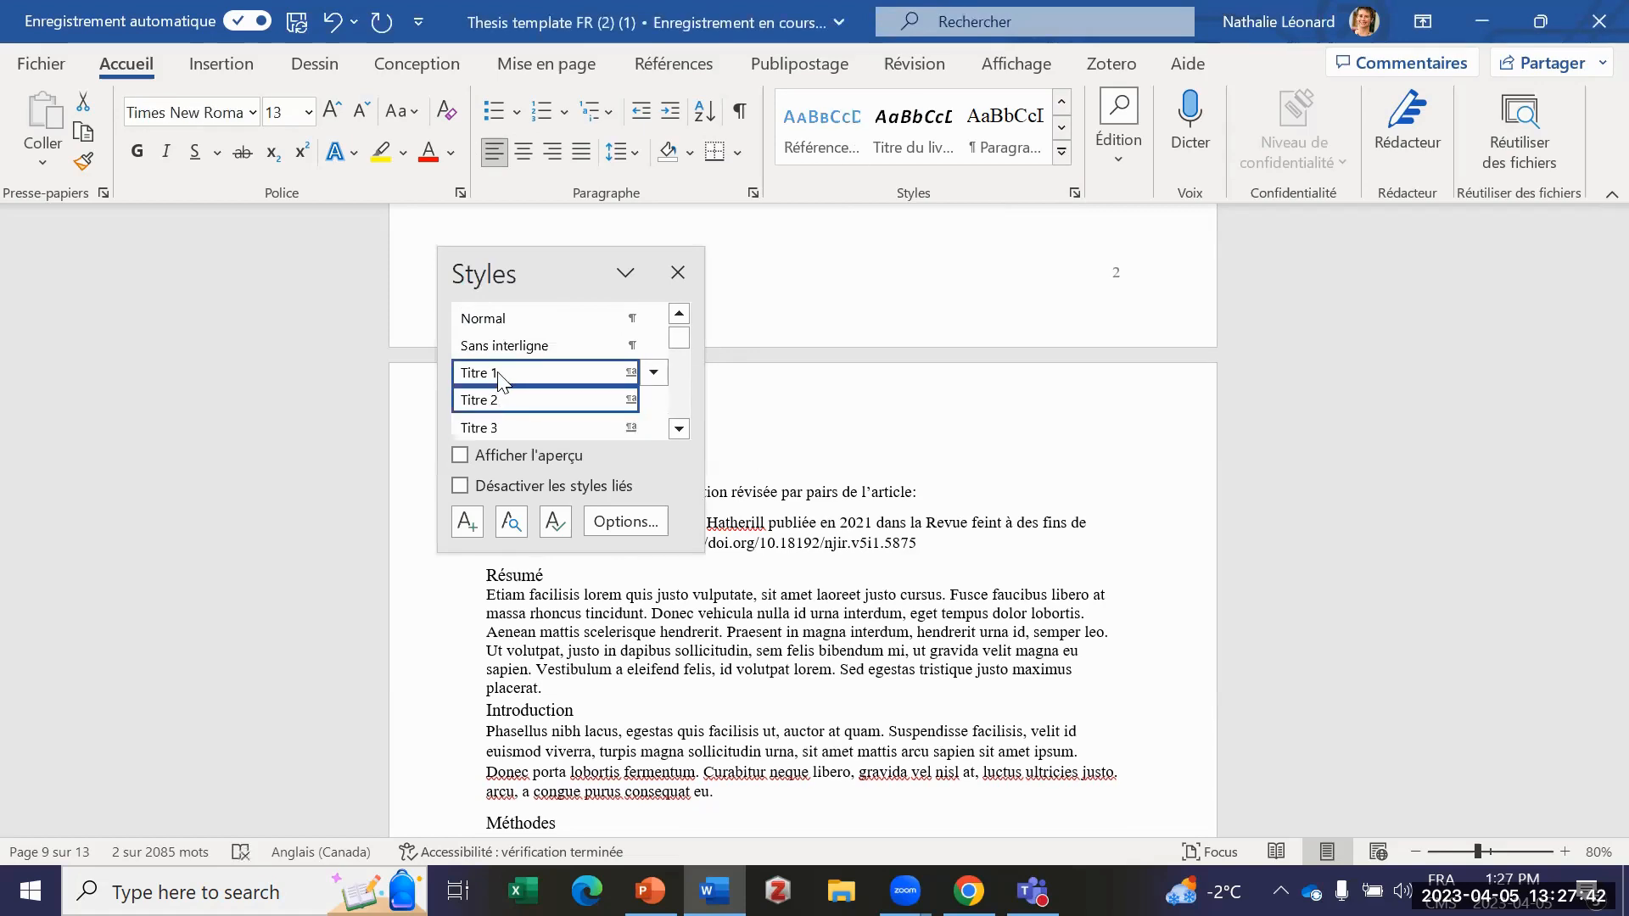
pyautogui.click(501, 375)
# Step: Apply the Titre 3 style to the Chapitre 2 heading and close the list of styles
pyautogui.click(679, 429)
pyautogui.click(678, 429)
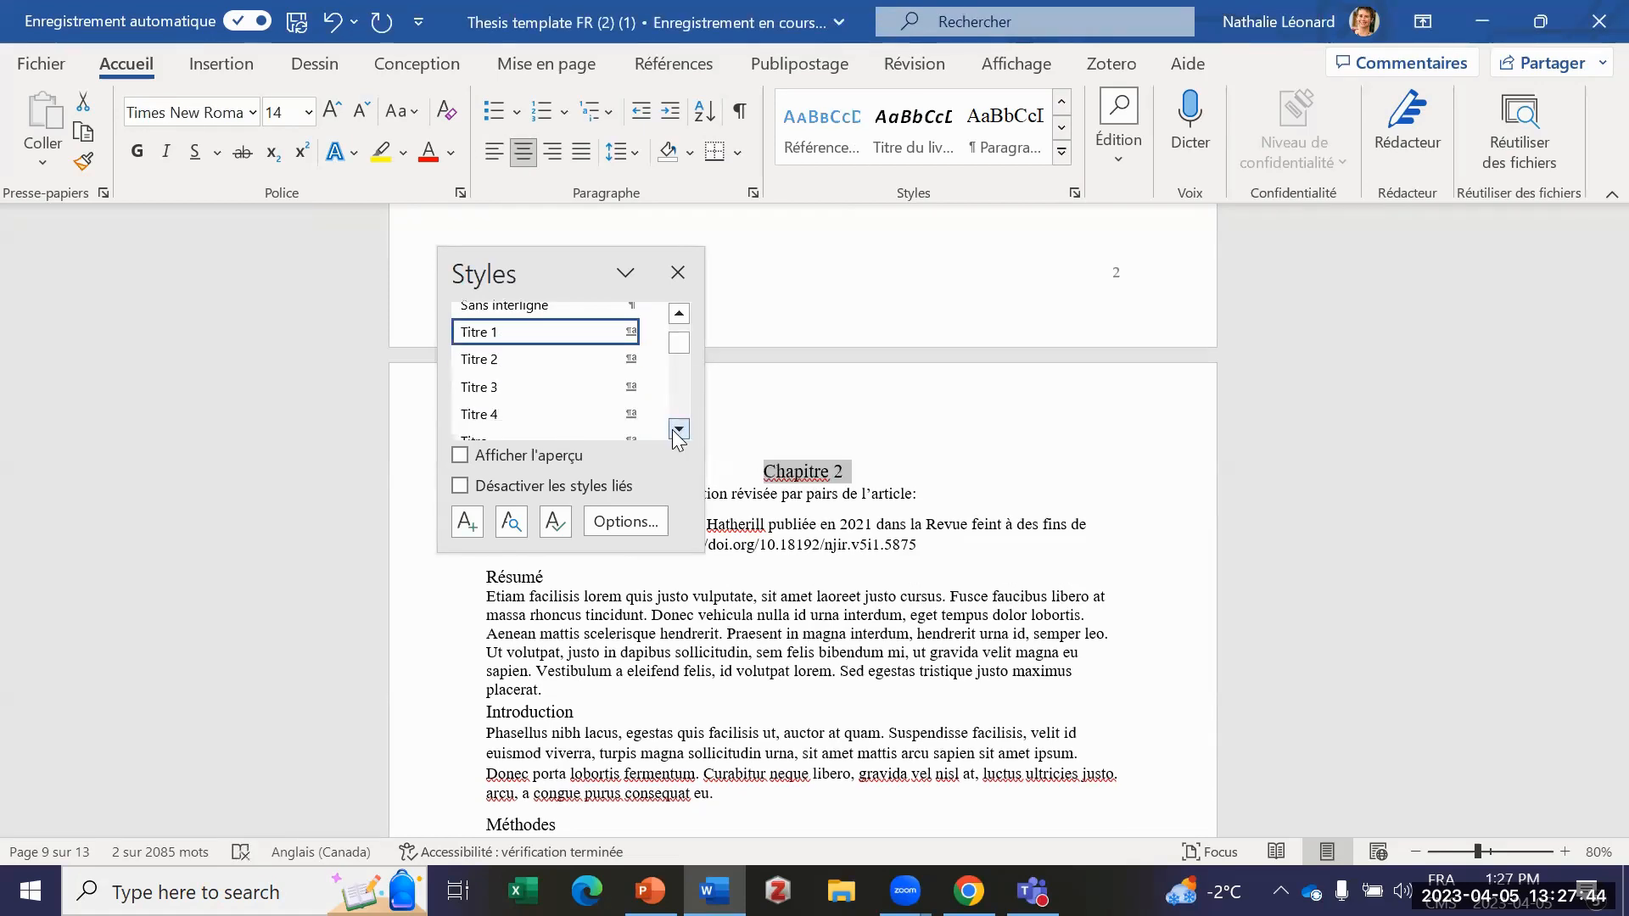
pyautogui.click(495, 390)
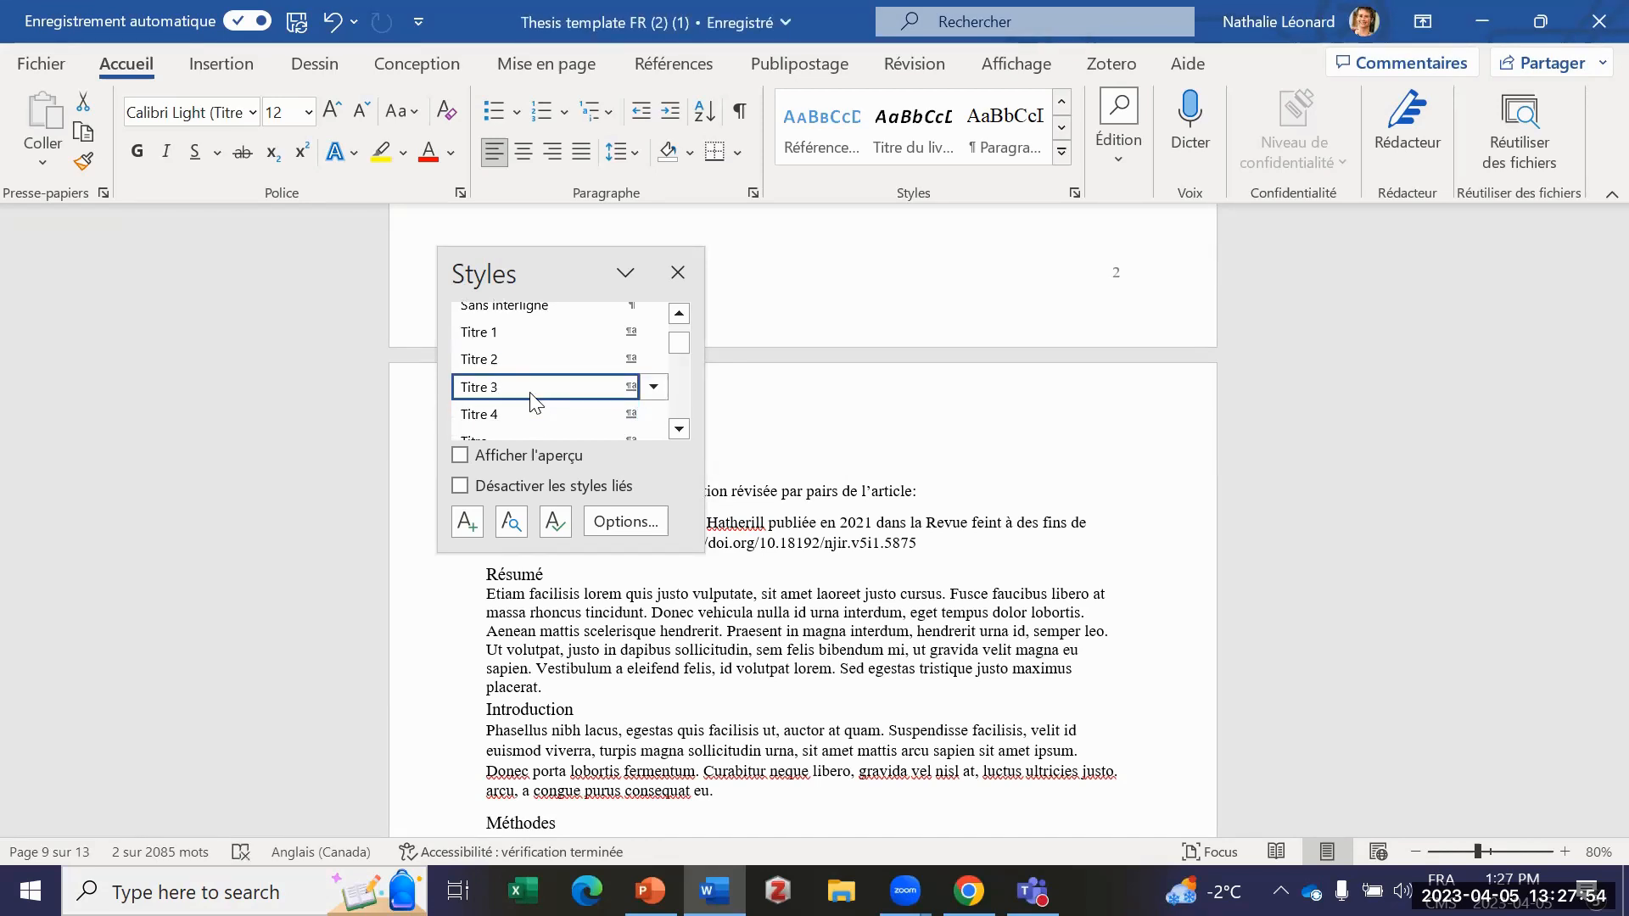
pyautogui.moveTo(531, 402)
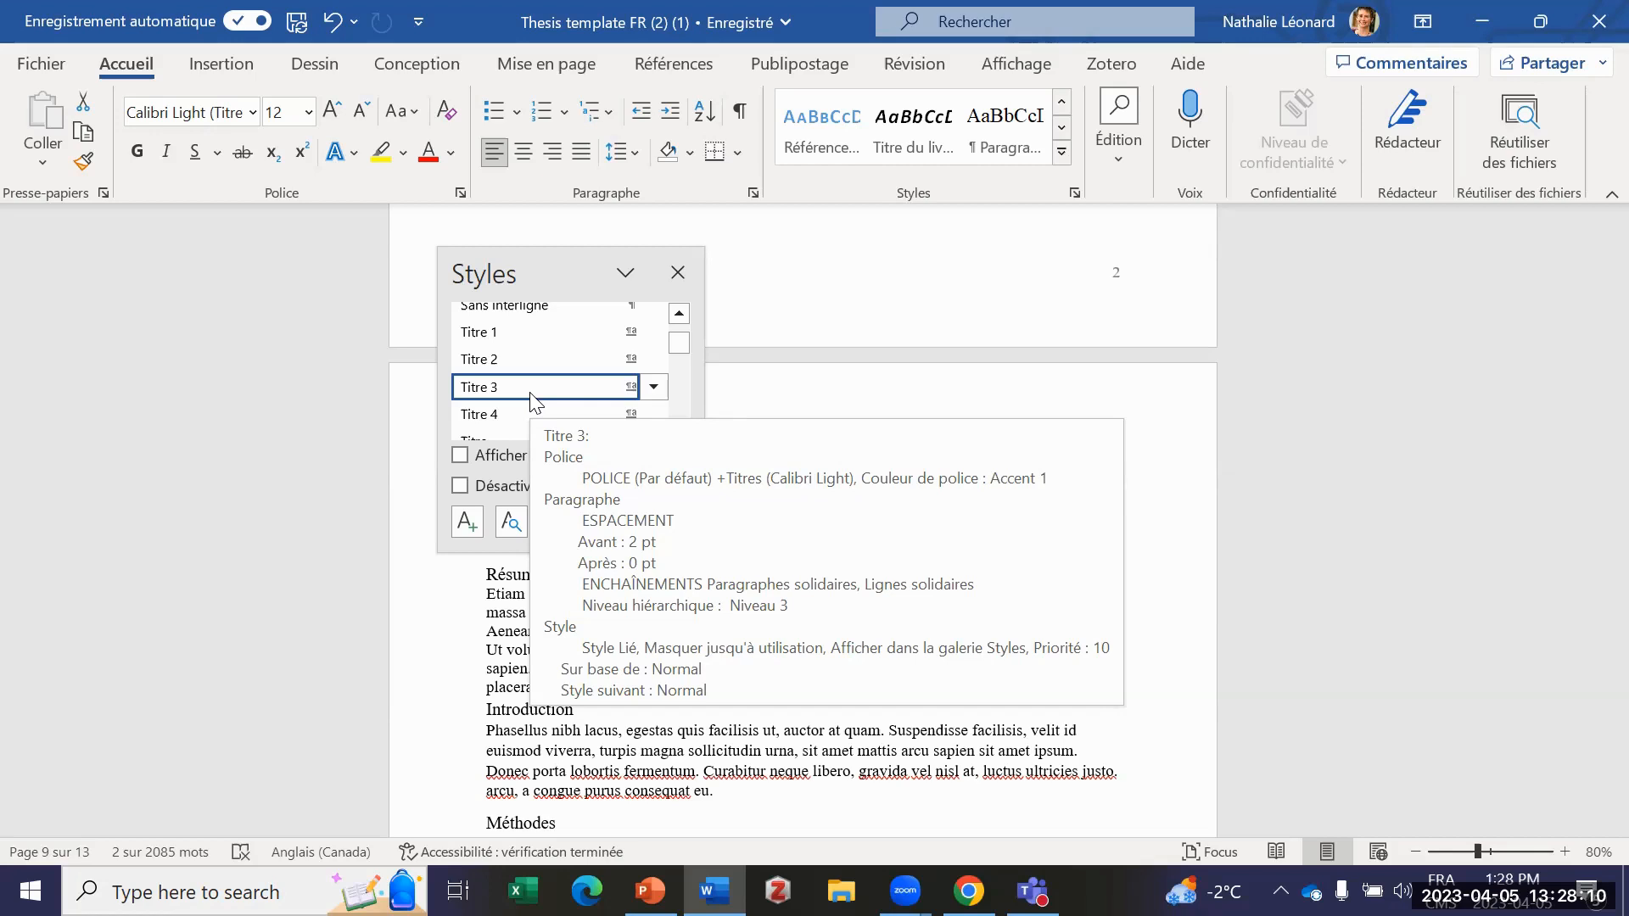
pyautogui.click(942, 305)
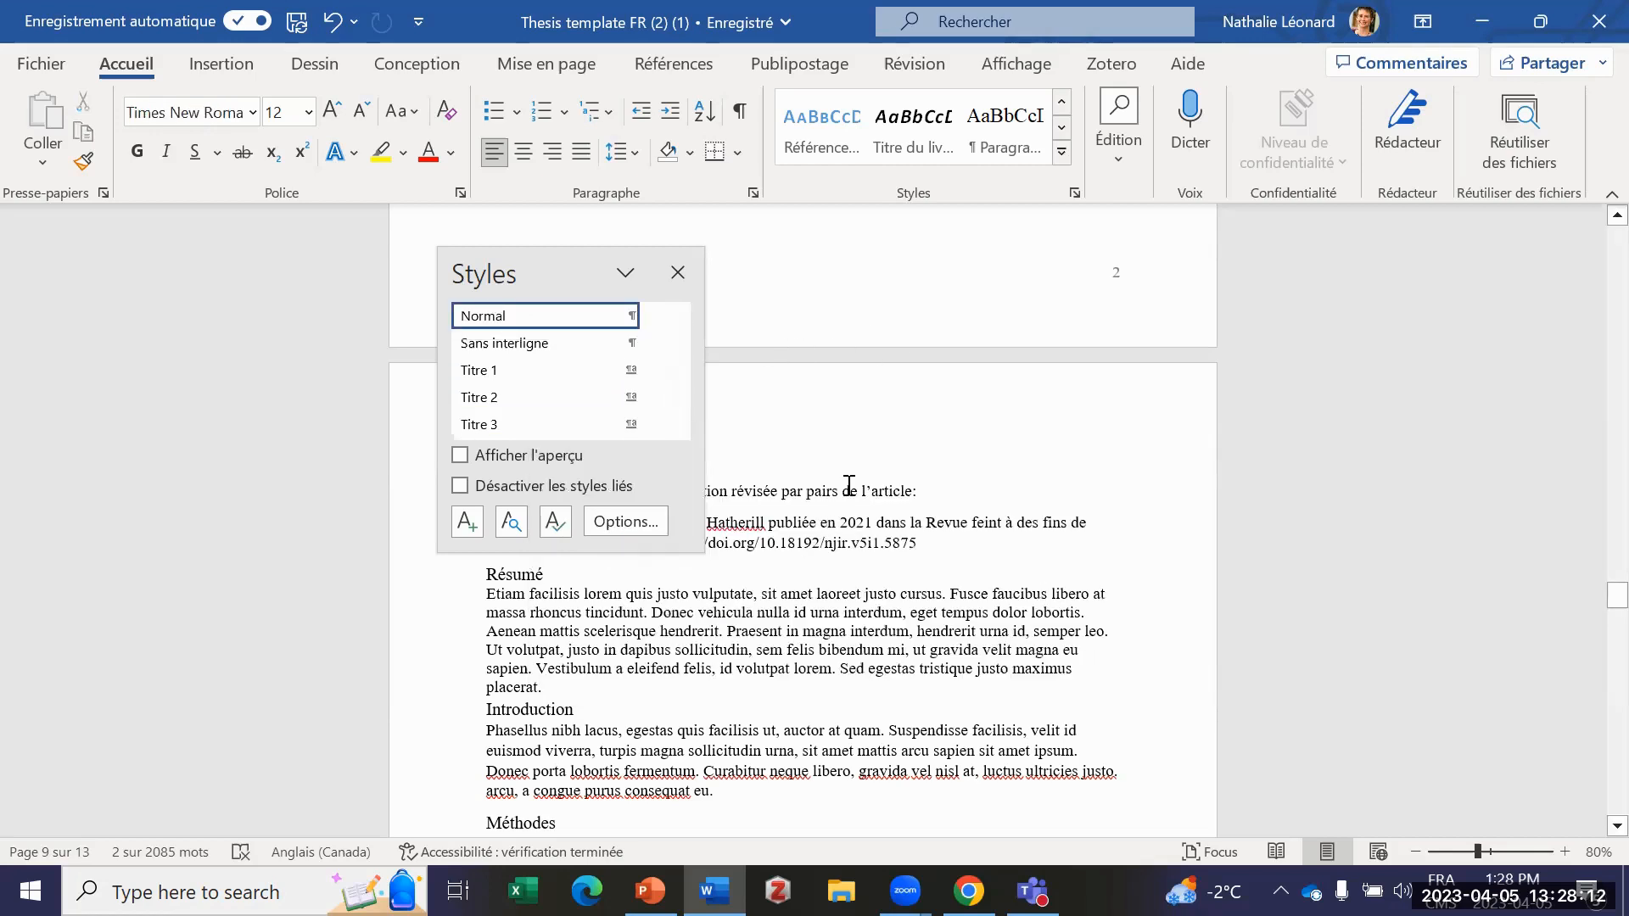
pyautogui.click(677, 272)
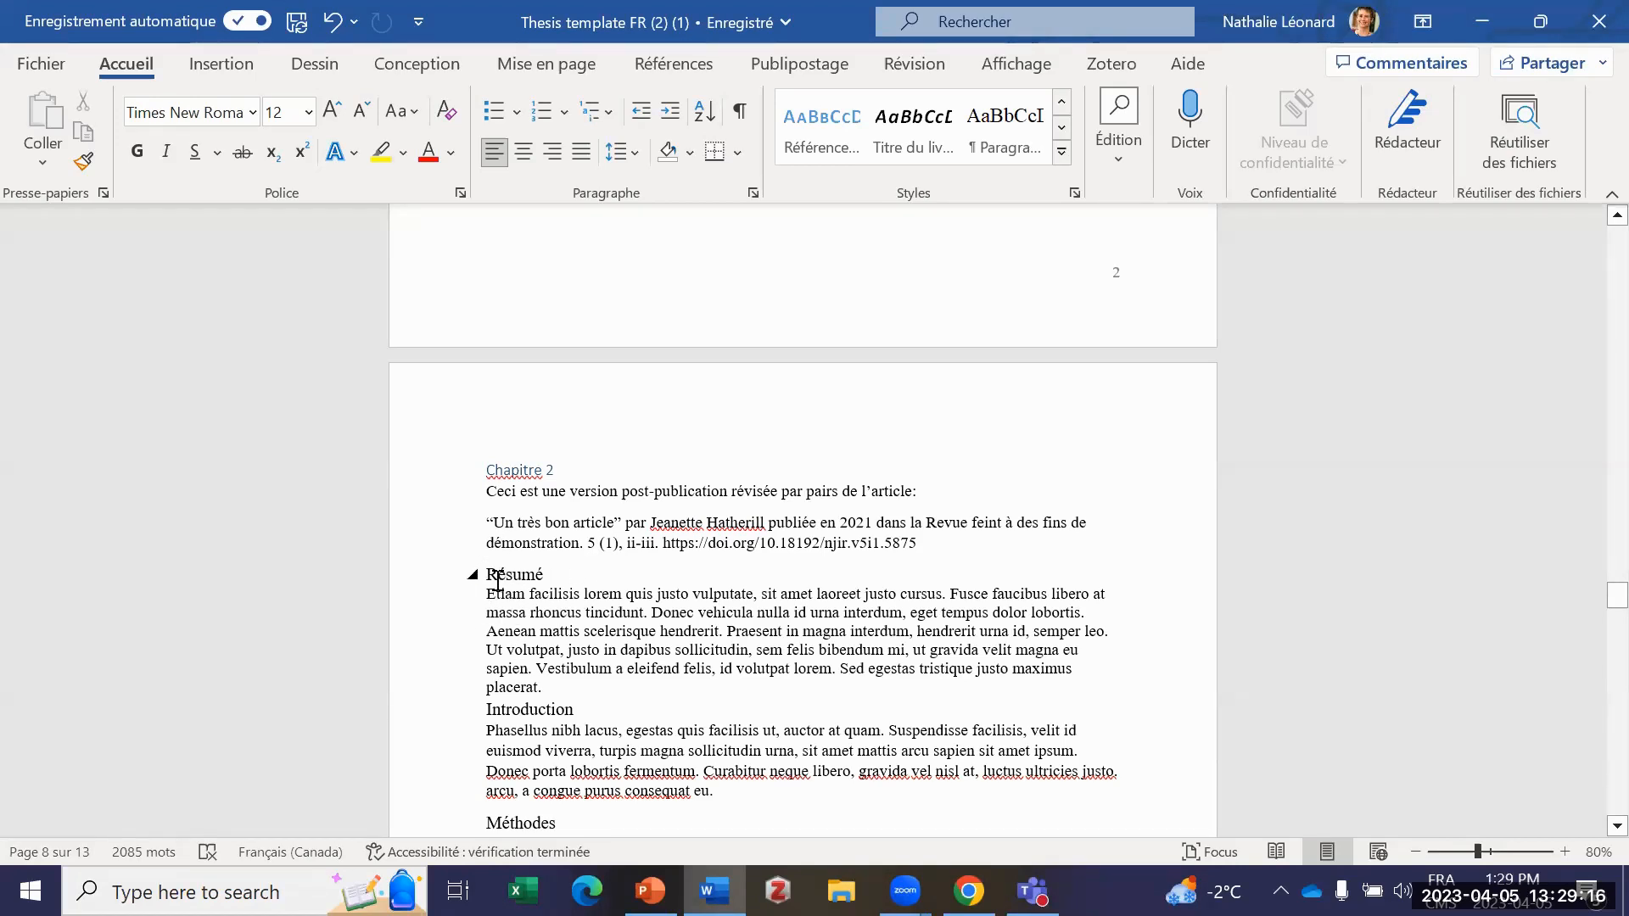
# Step: Select the Résumé heading and its paragraph in Chapitre 2 and inspect their indent and spacing settings without changing them
pyautogui.moveTo(479, 574); pyautogui.dragTo(583, 687)
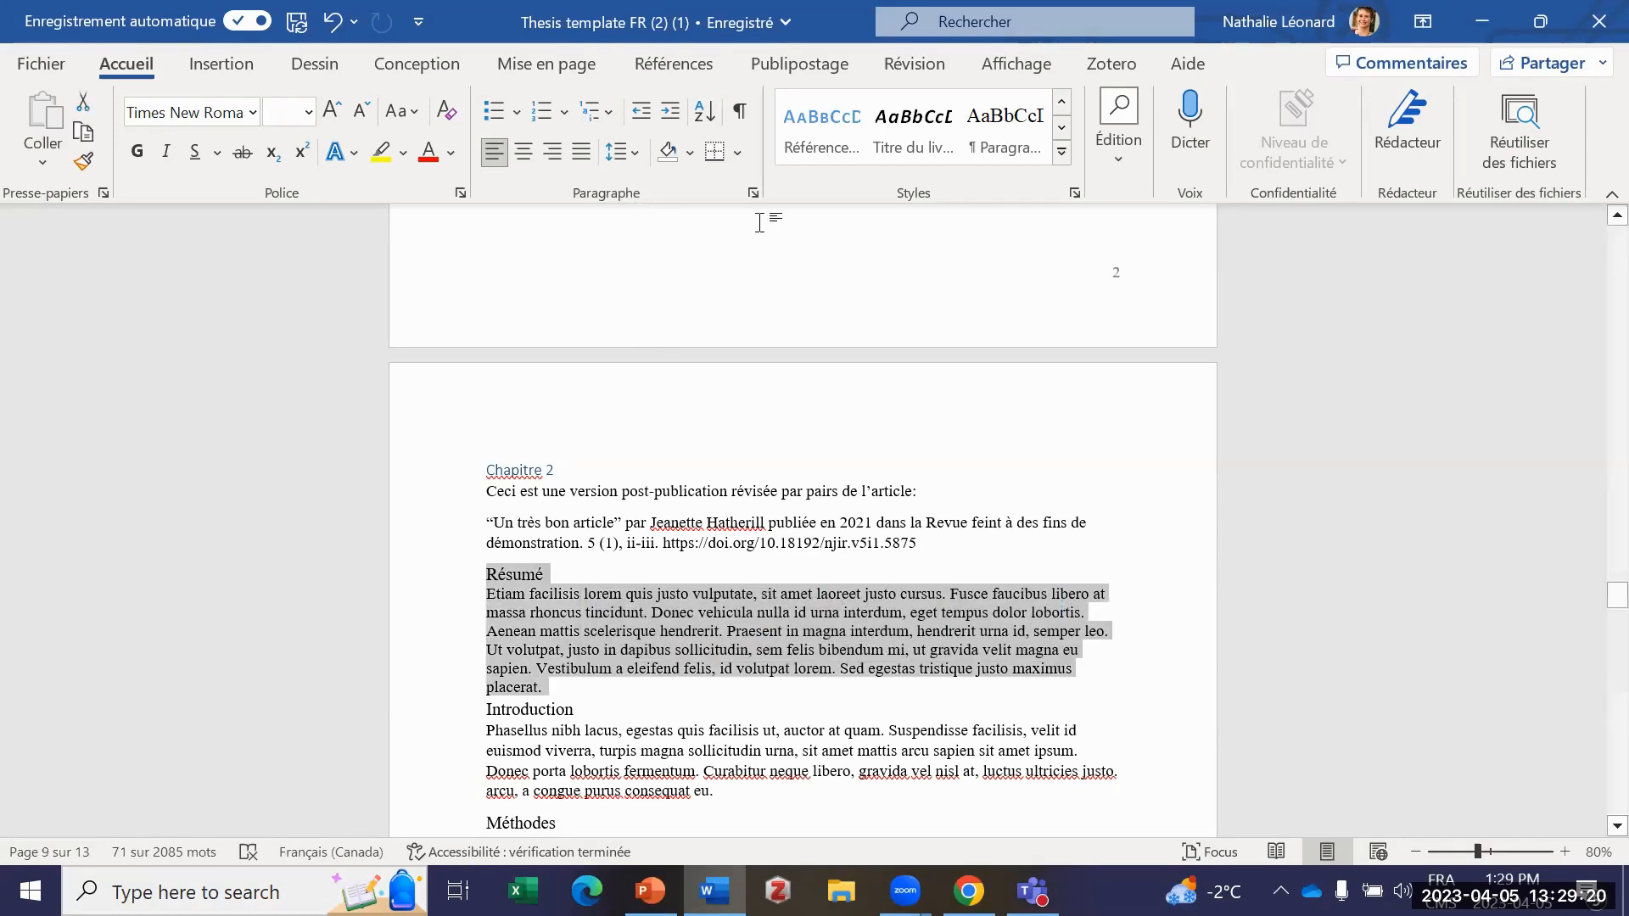
pyautogui.click(752, 193)
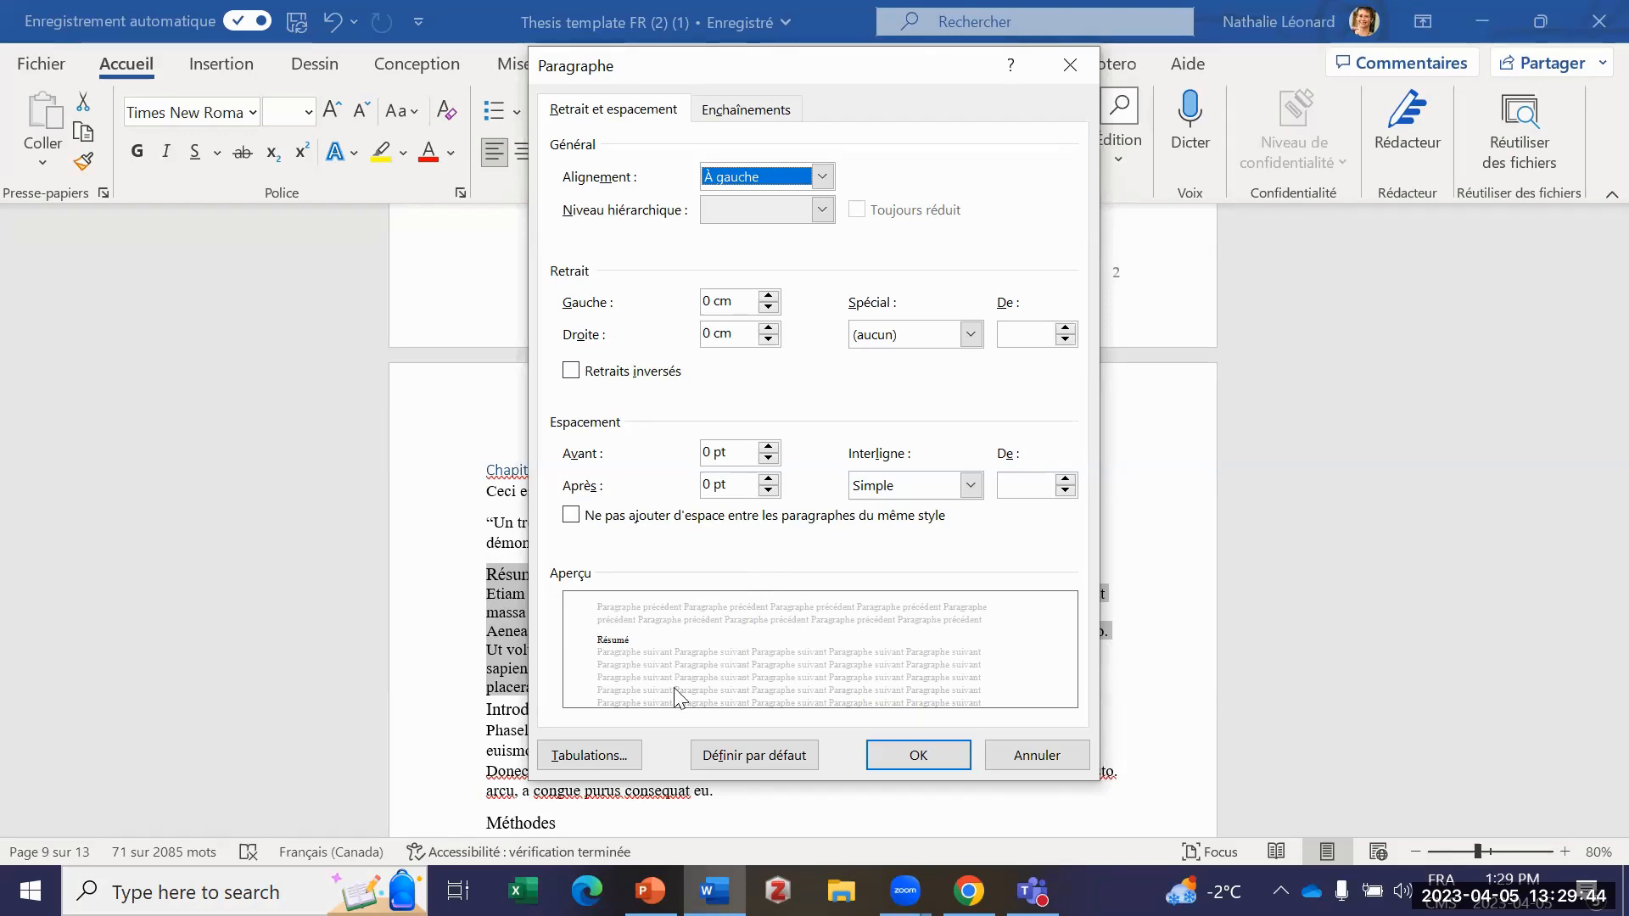
pyautogui.click(1008, 754)
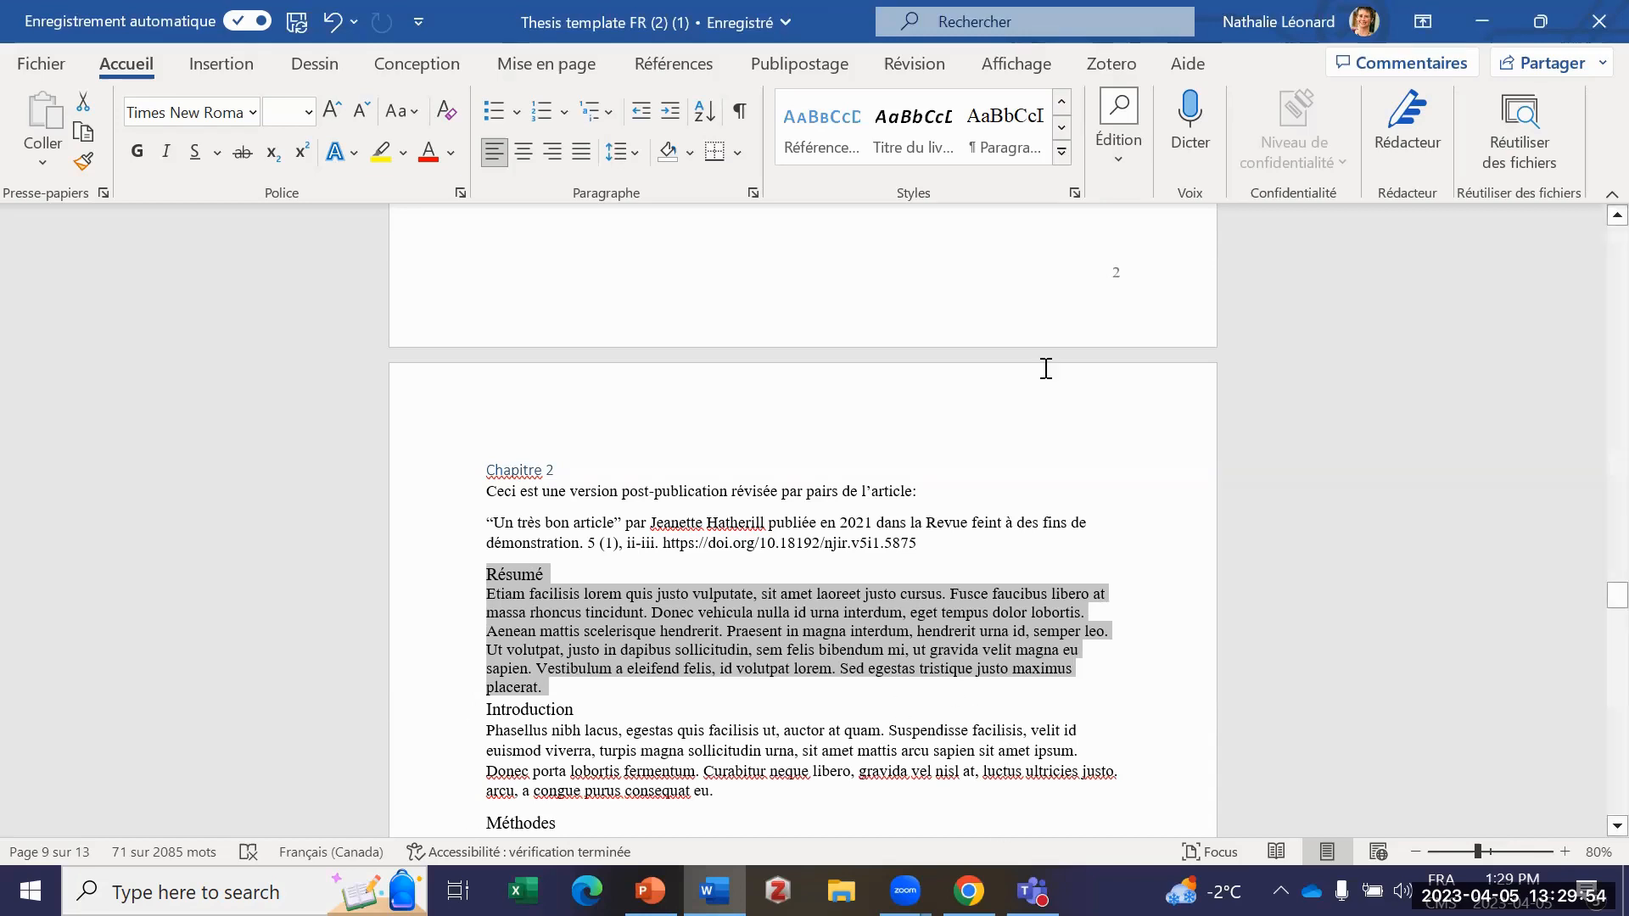
# Step: Reopen the full list of styles and recheck the paragraph settings of the selected Résumé section, leaving them as they are
pyautogui.click(1073, 200)
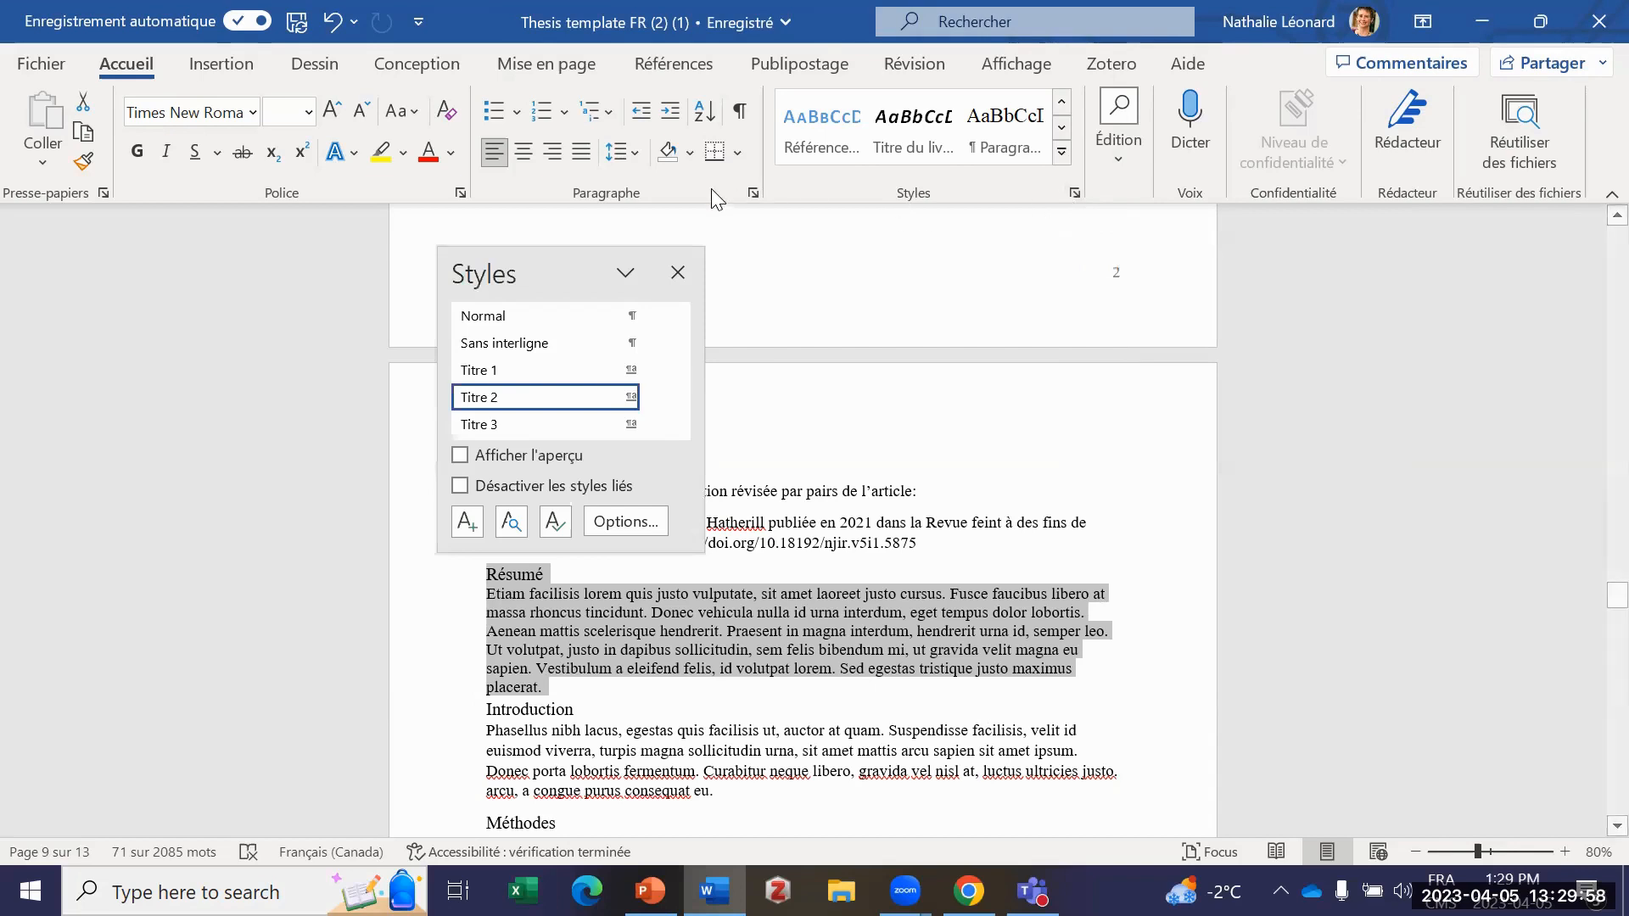
pyautogui.click(747, 198)
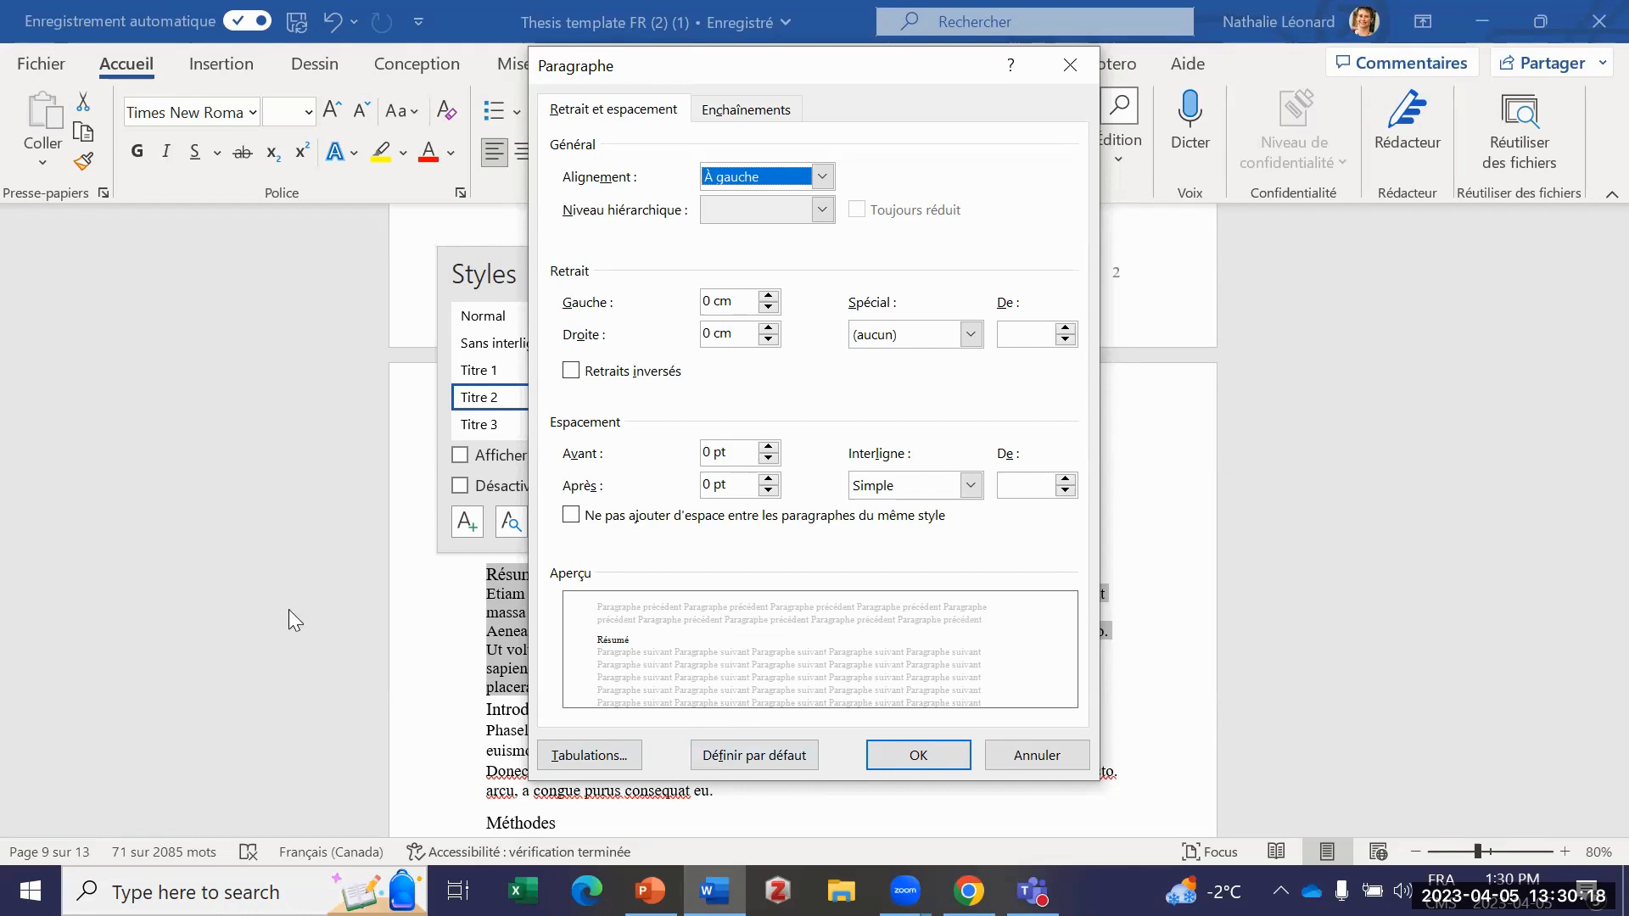
pyautogui.click(1022, 757)
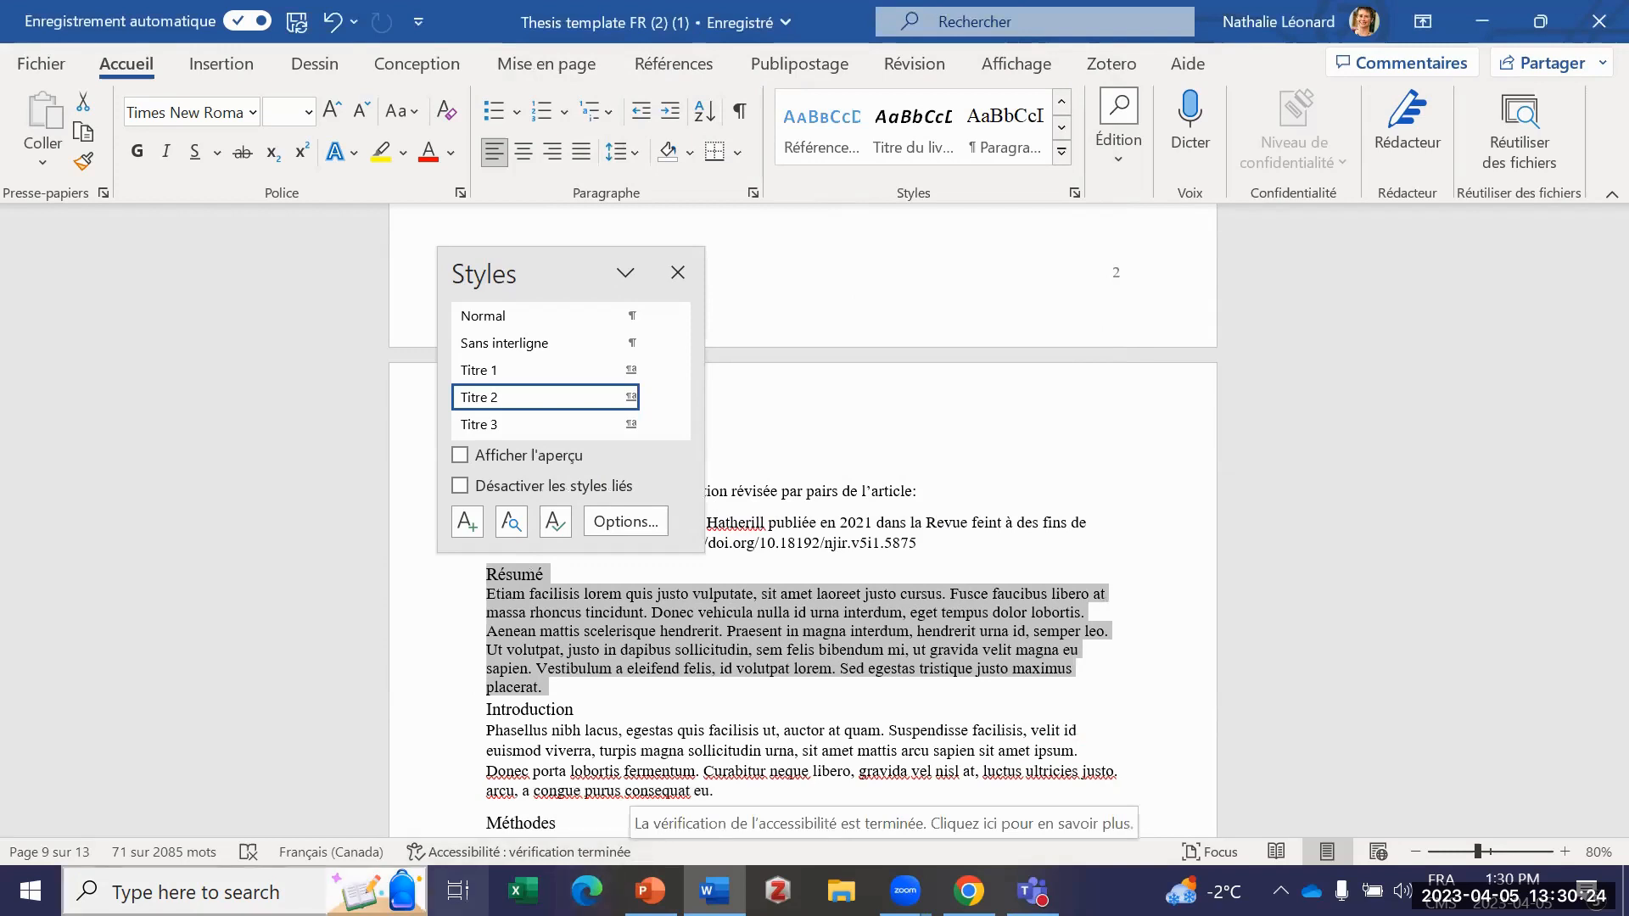
# Step: Close the list of styles and review the alternative text of the female cardinal image in Figure 2, leaving it as it is
pyautogui.click(678, 272)
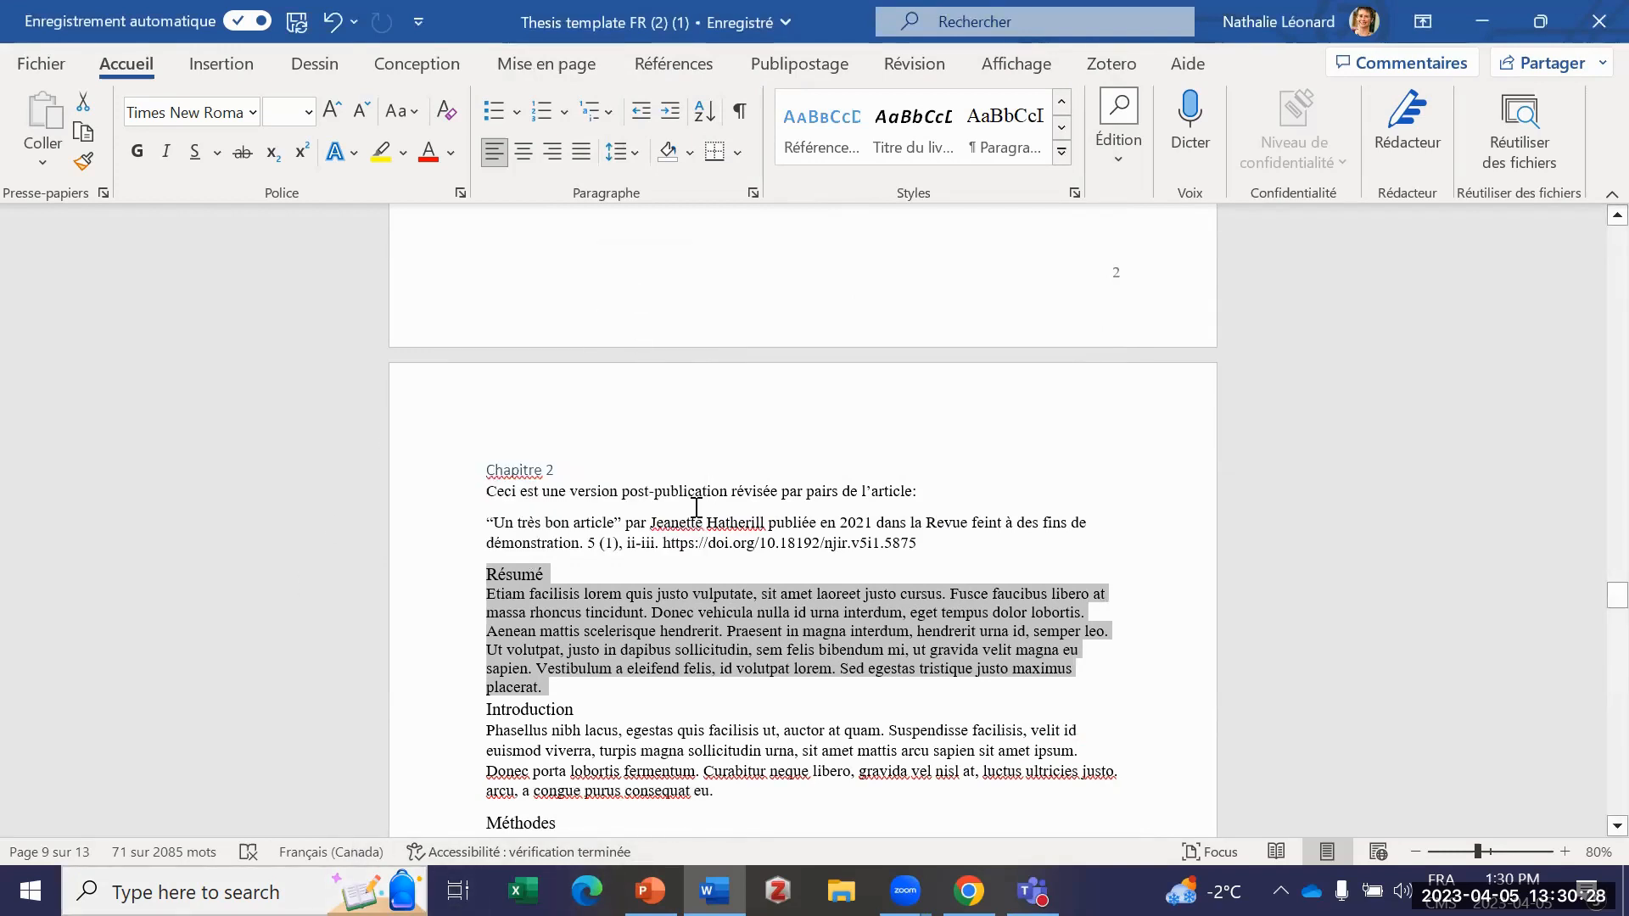
pyautogui.scroll(-3, 712, 501)
pyautogui.scroll(-18, 712, 501)
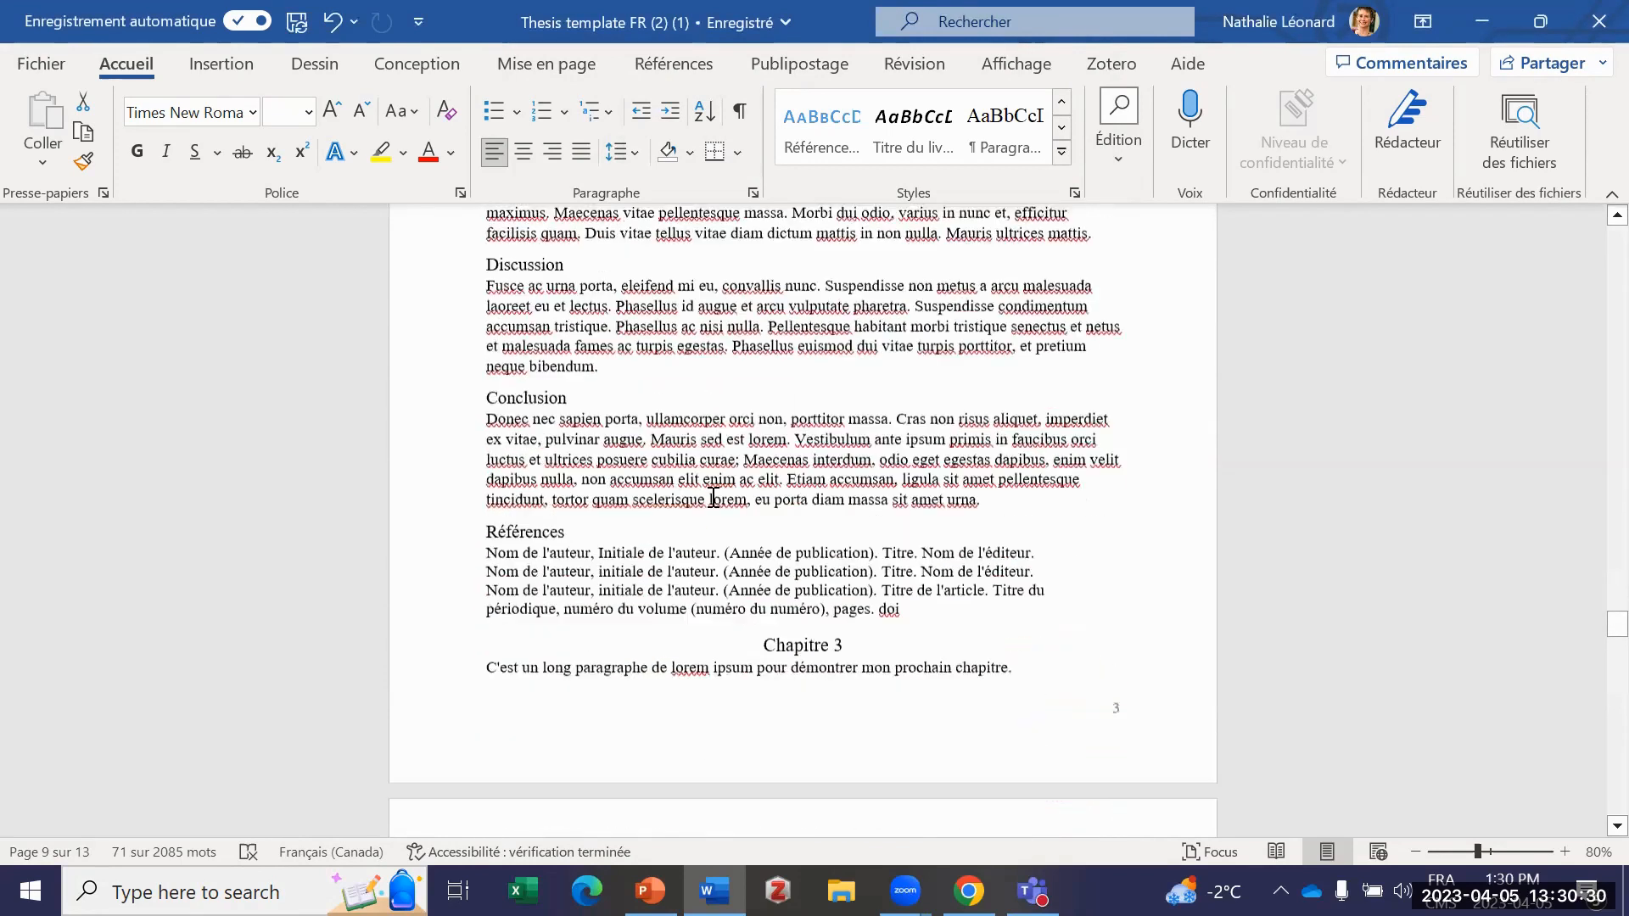
pyautogui.scroll(-3, 713, 502)
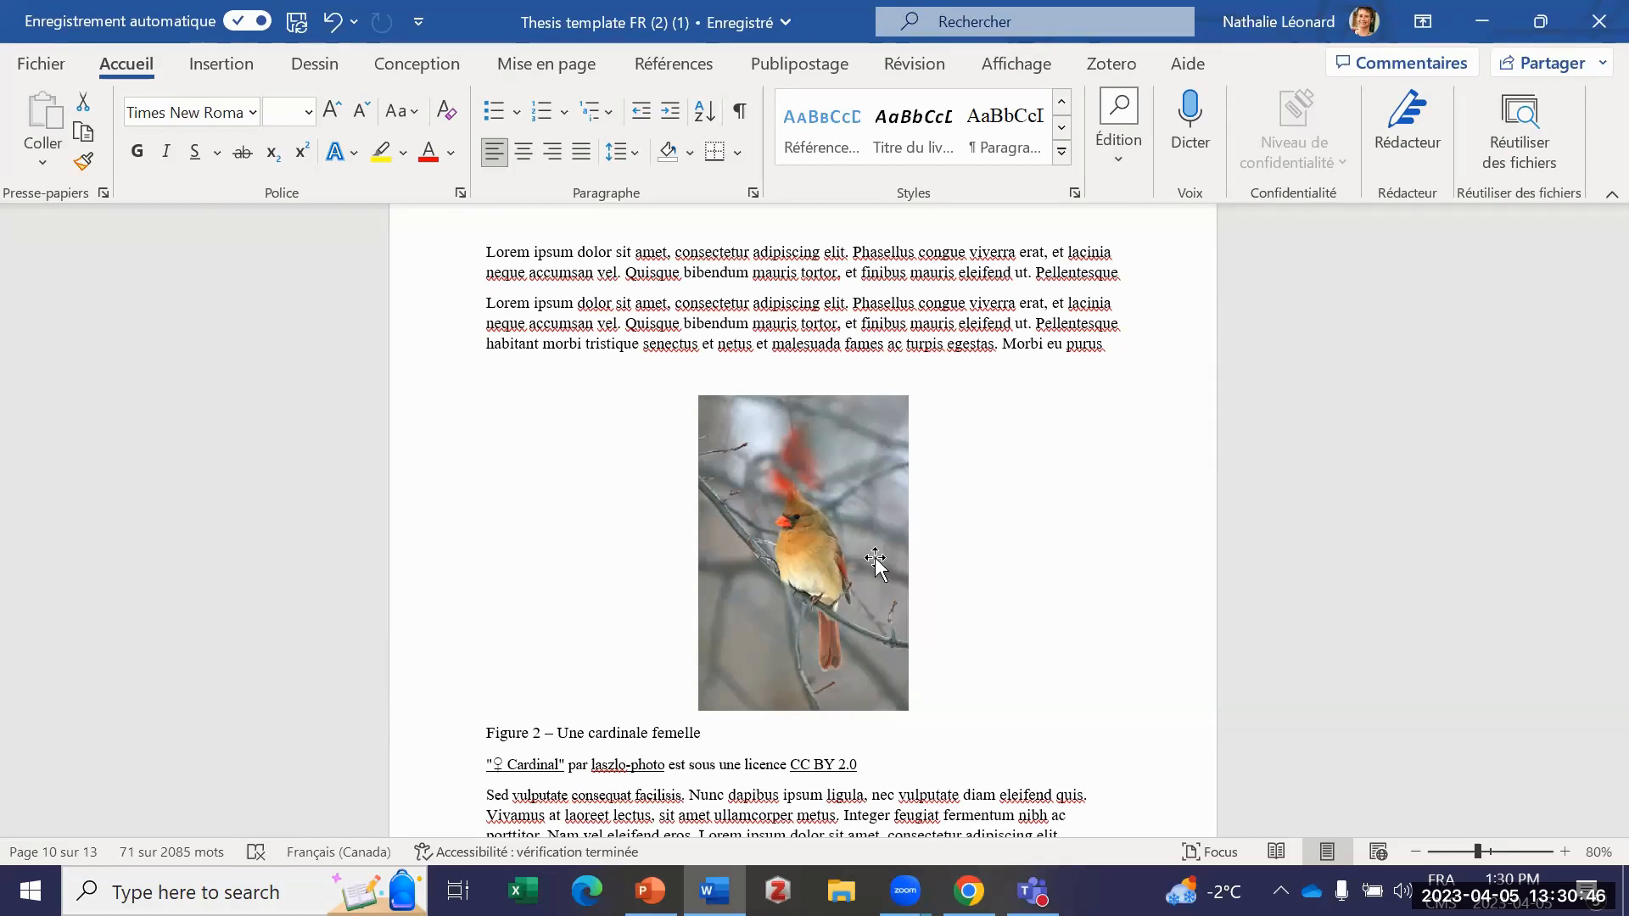
pyautogui.rightClick(811, 551)
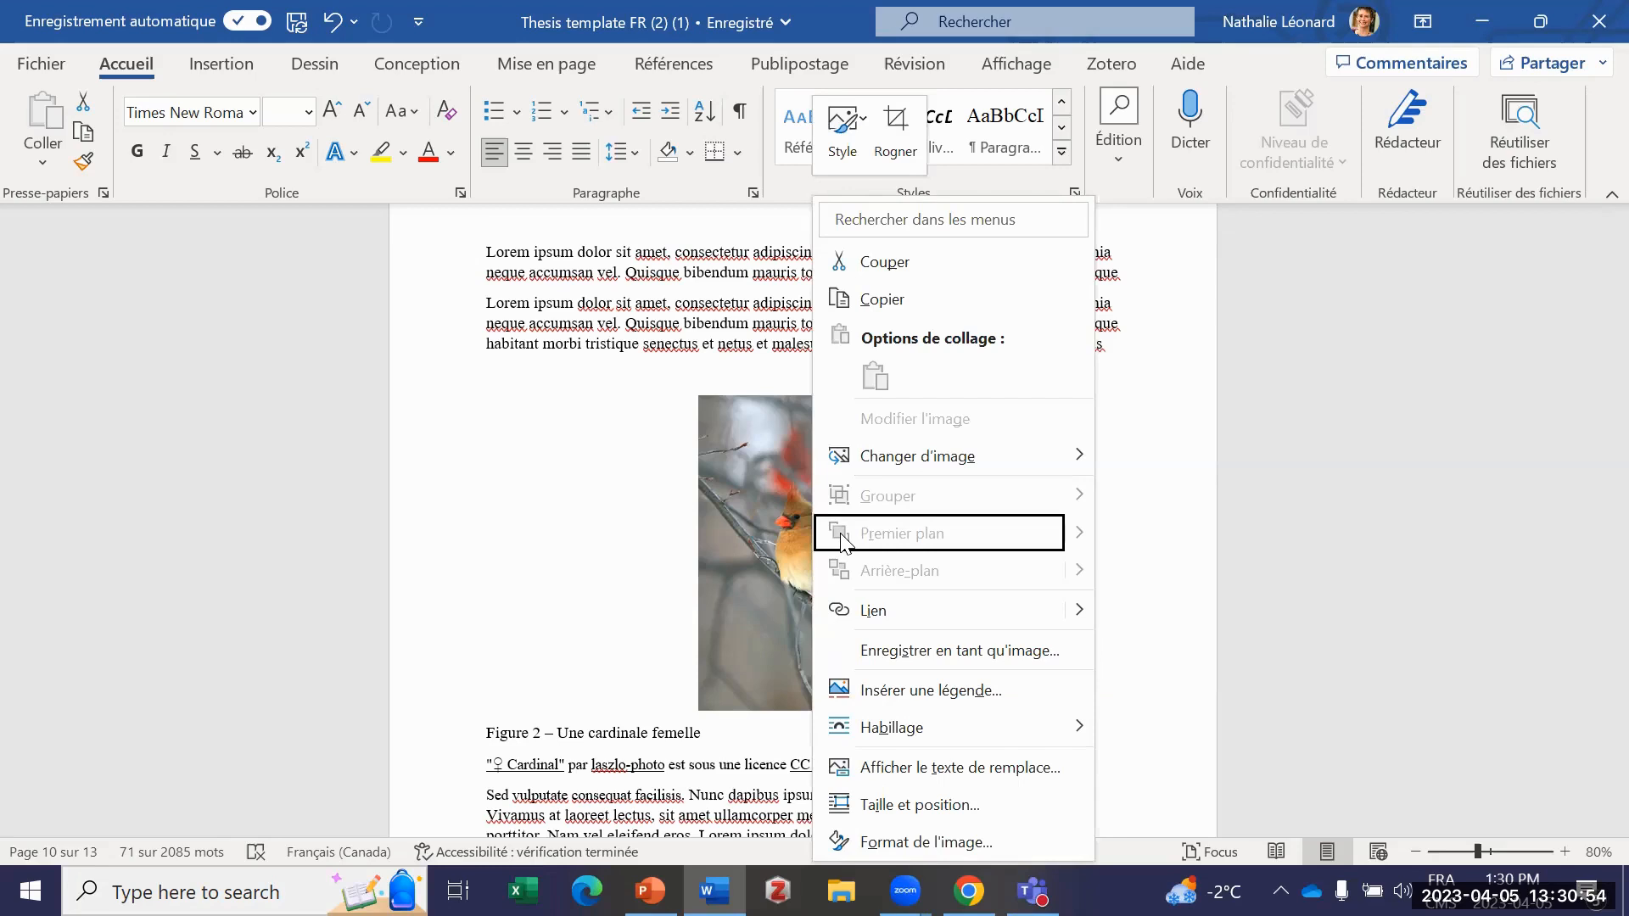
pyautogui.click(947, 766)
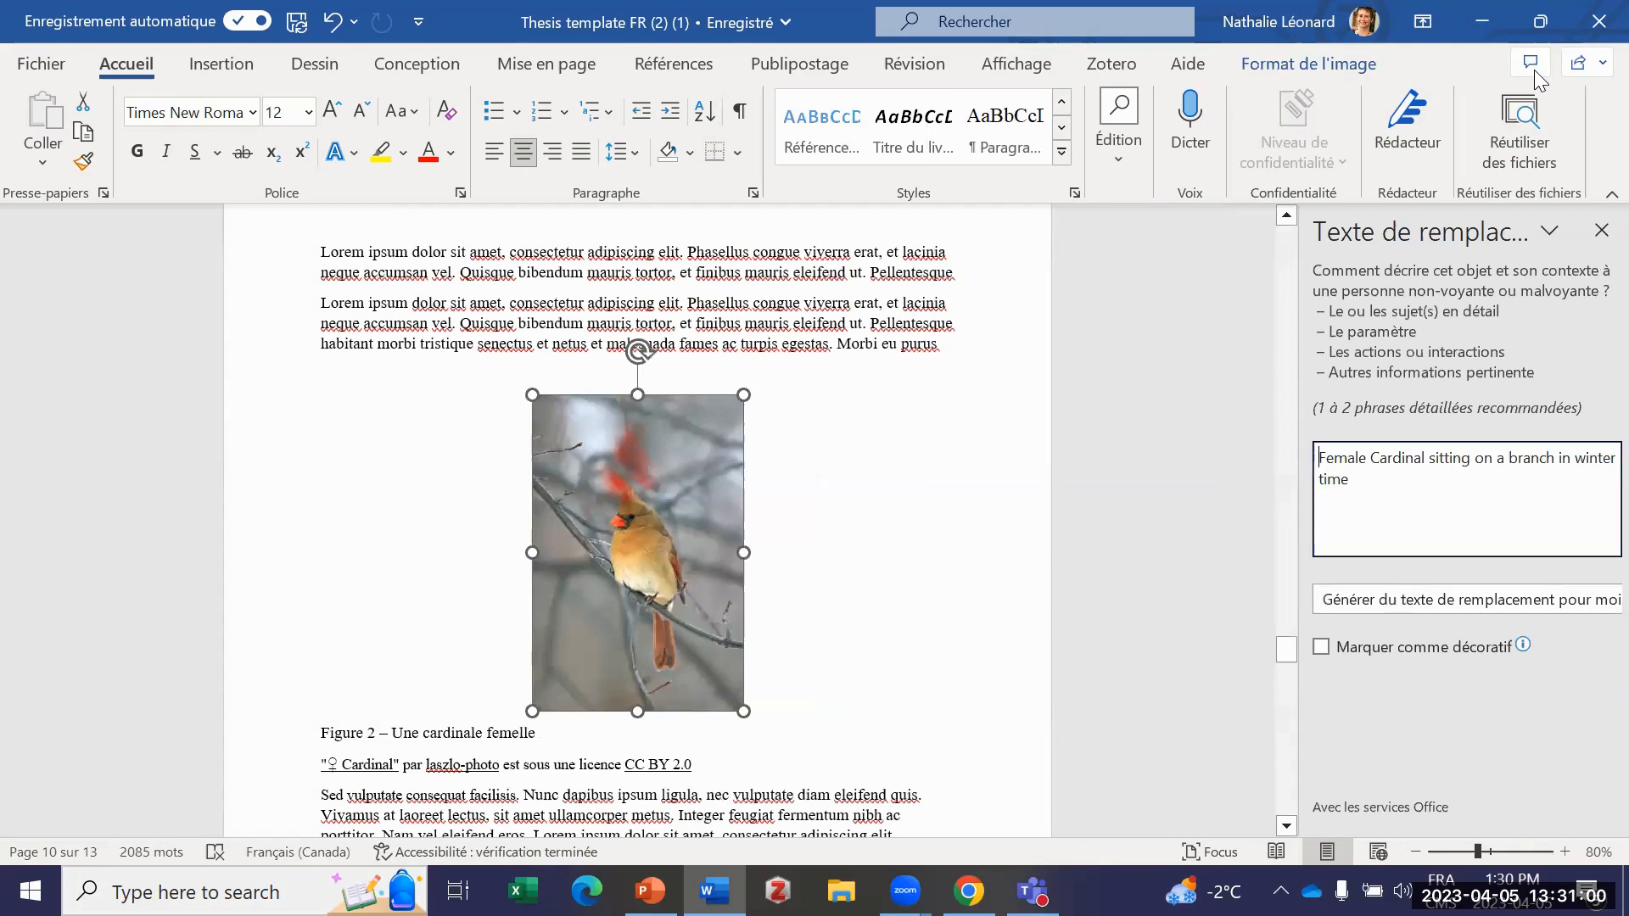
pyautogui.click(1483, 473)
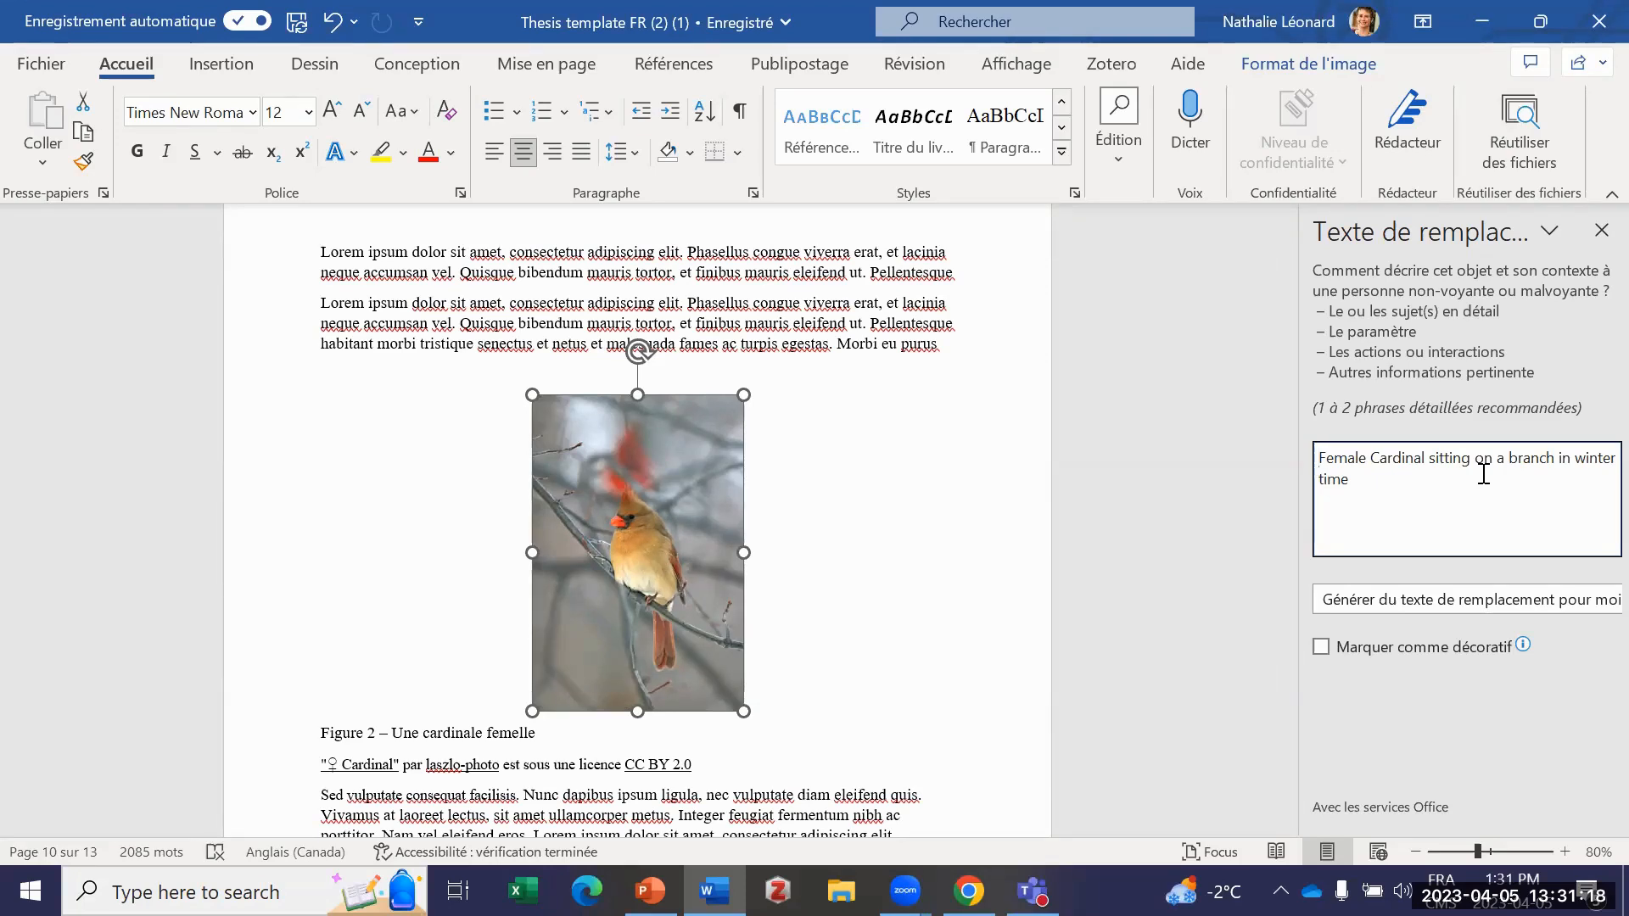
pyautogui.click(901, 515)
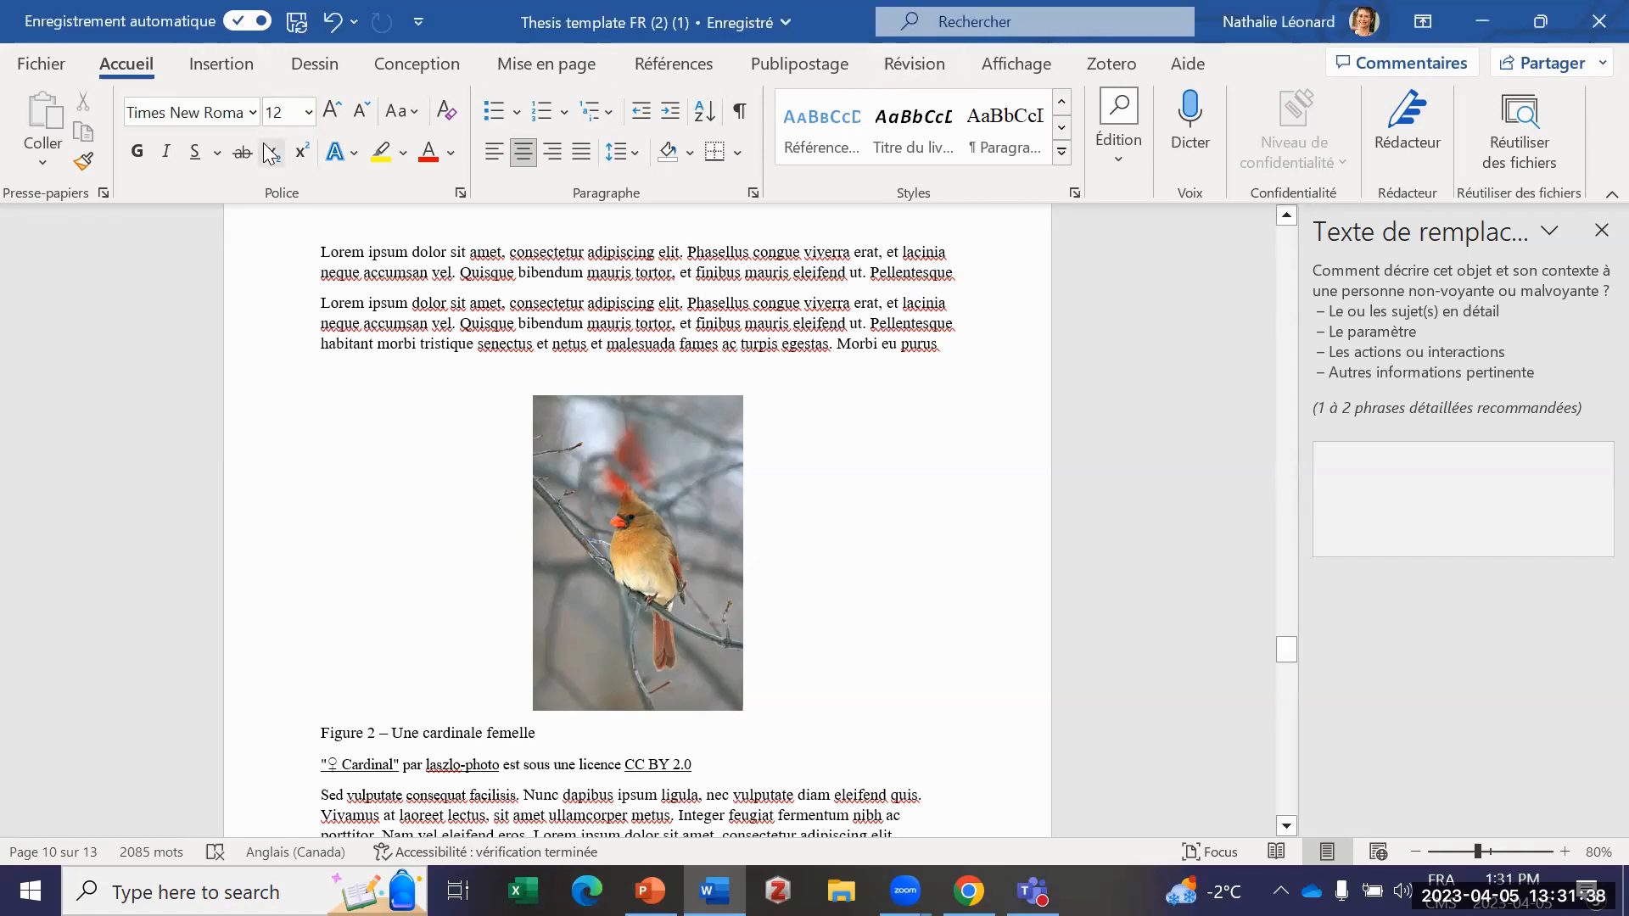
# Step: Run the accessibility checker on the thesis document
pyautogui.click(909, 68)
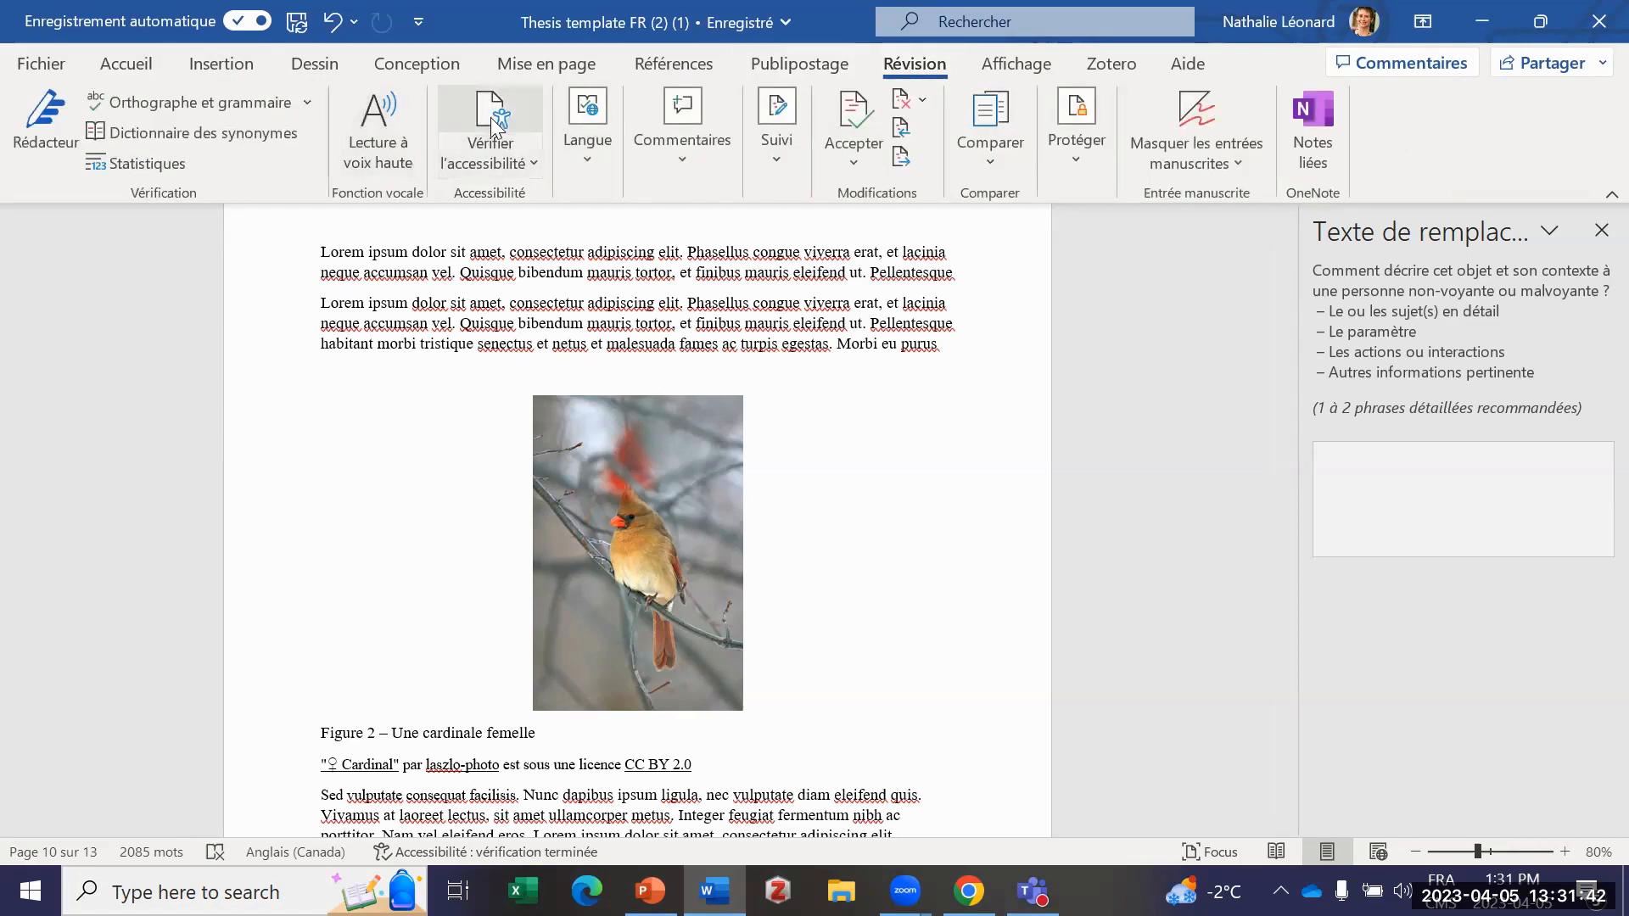
pyautogui.click(489, 168)
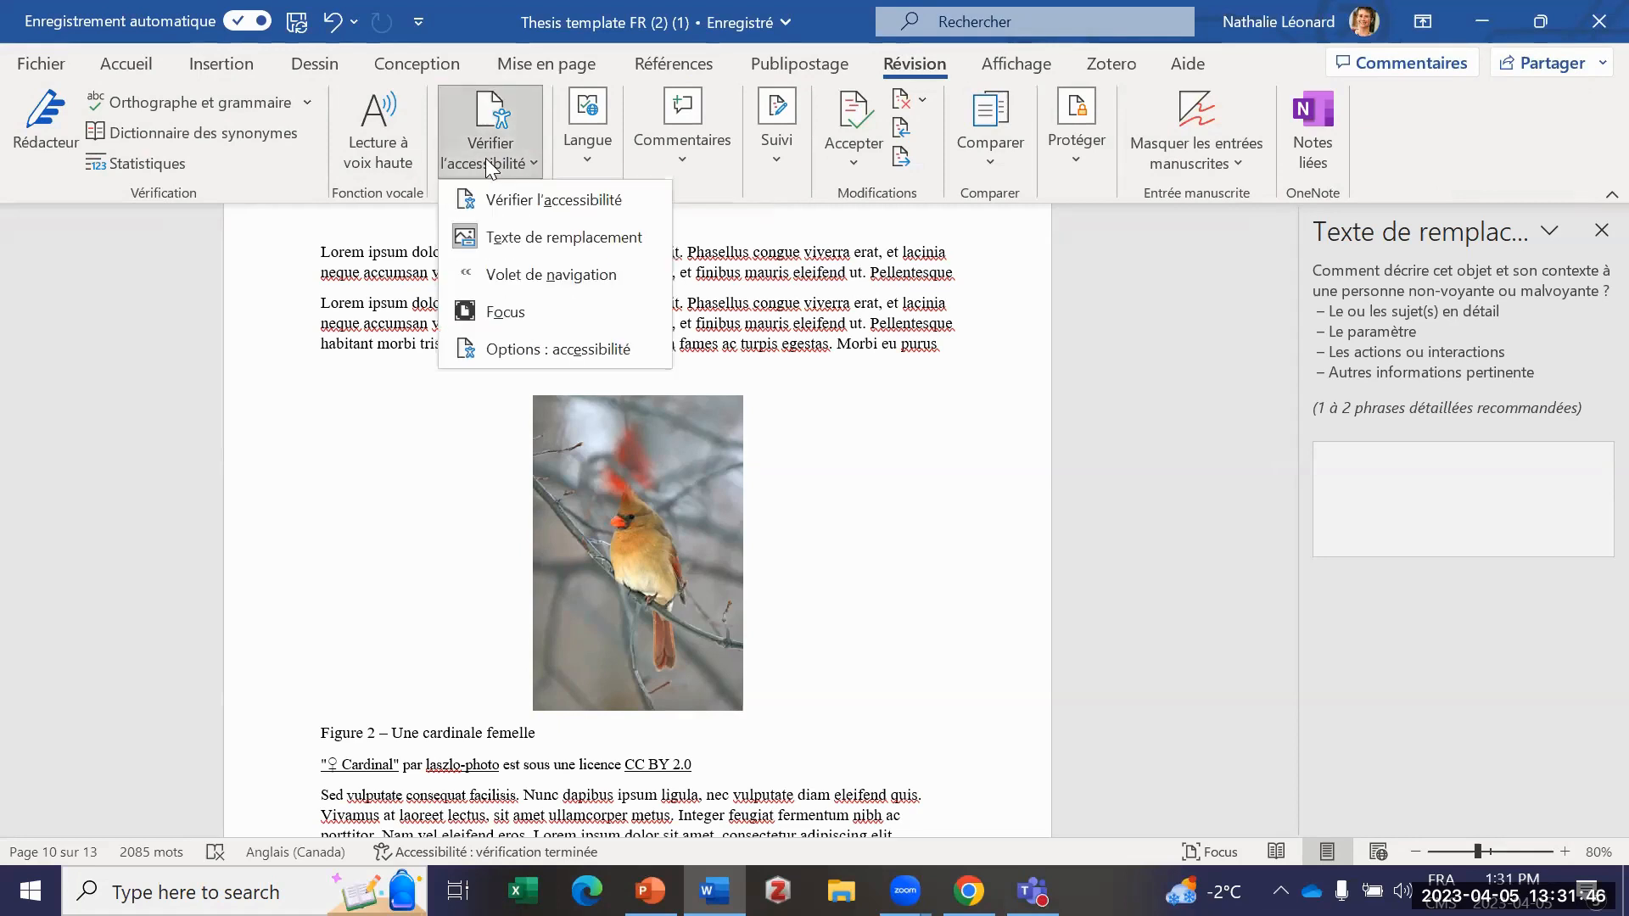
pyautogui.click(537, 212)
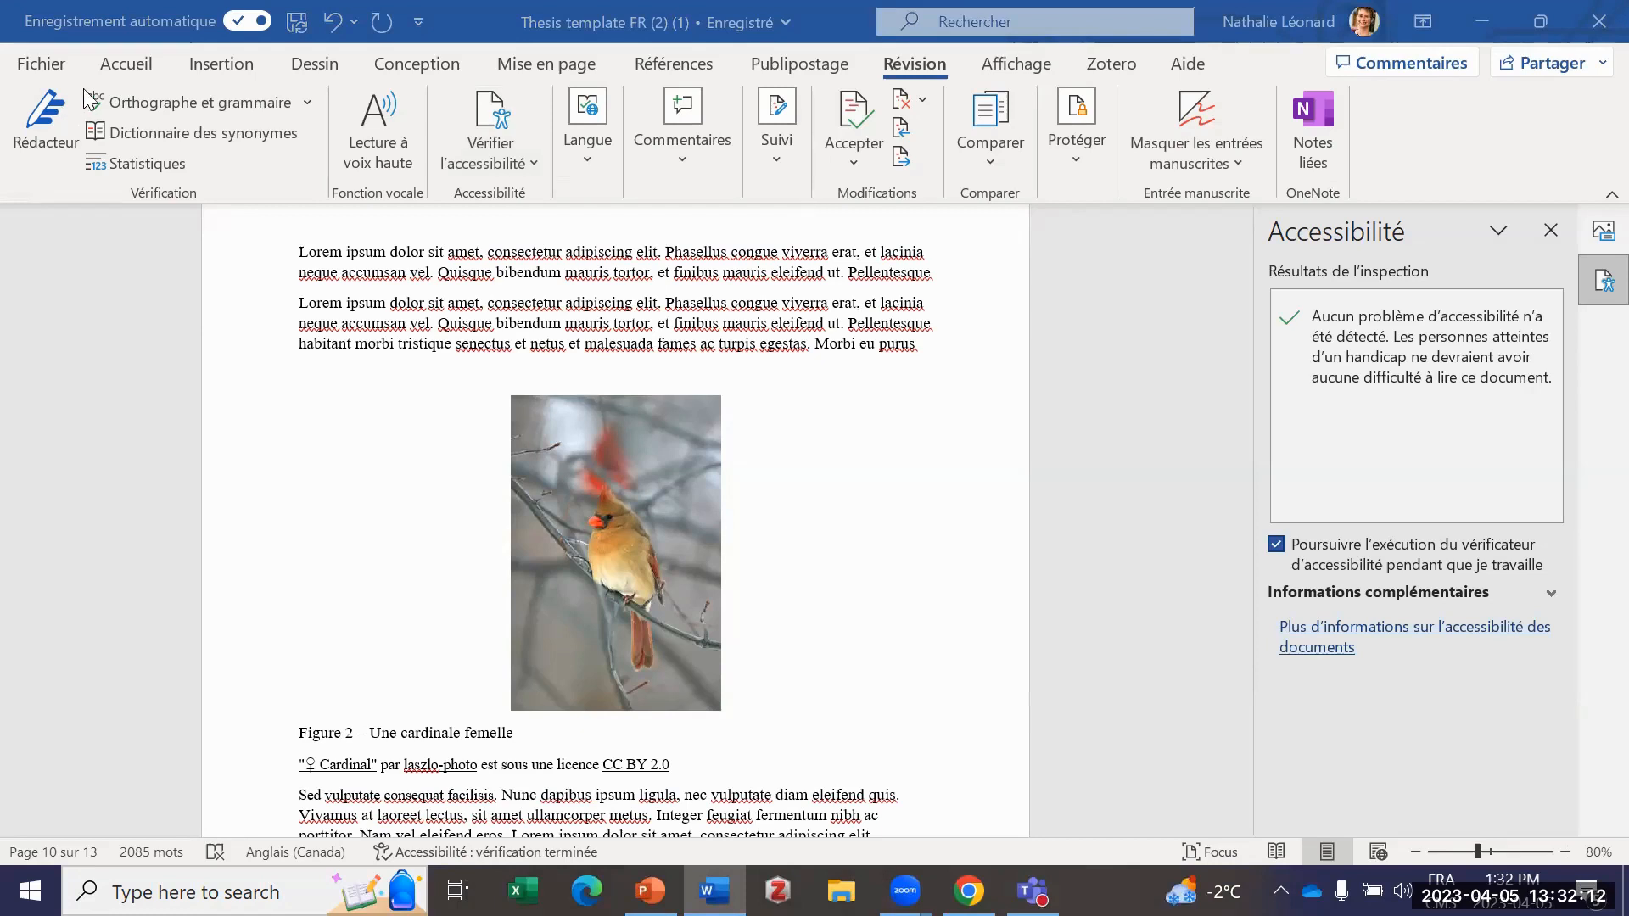
# Step: Set up saving a copy of the thesis template with PDF (*.pdf) as the file format
pyautogui.click(28, 70)
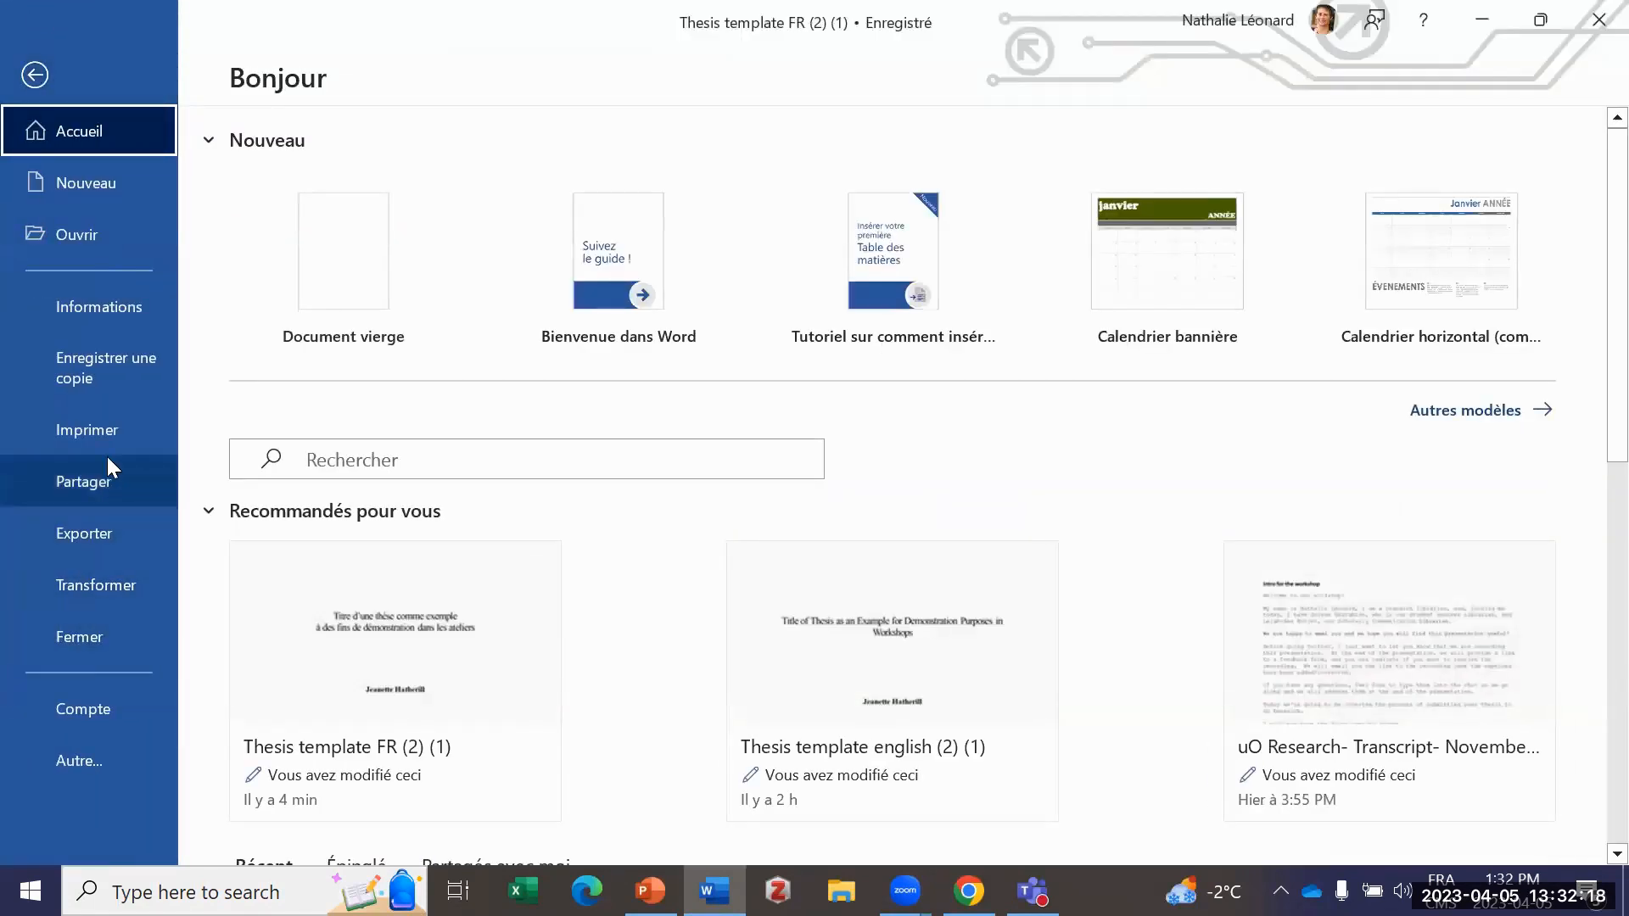
pyautogui.click(121, 367)
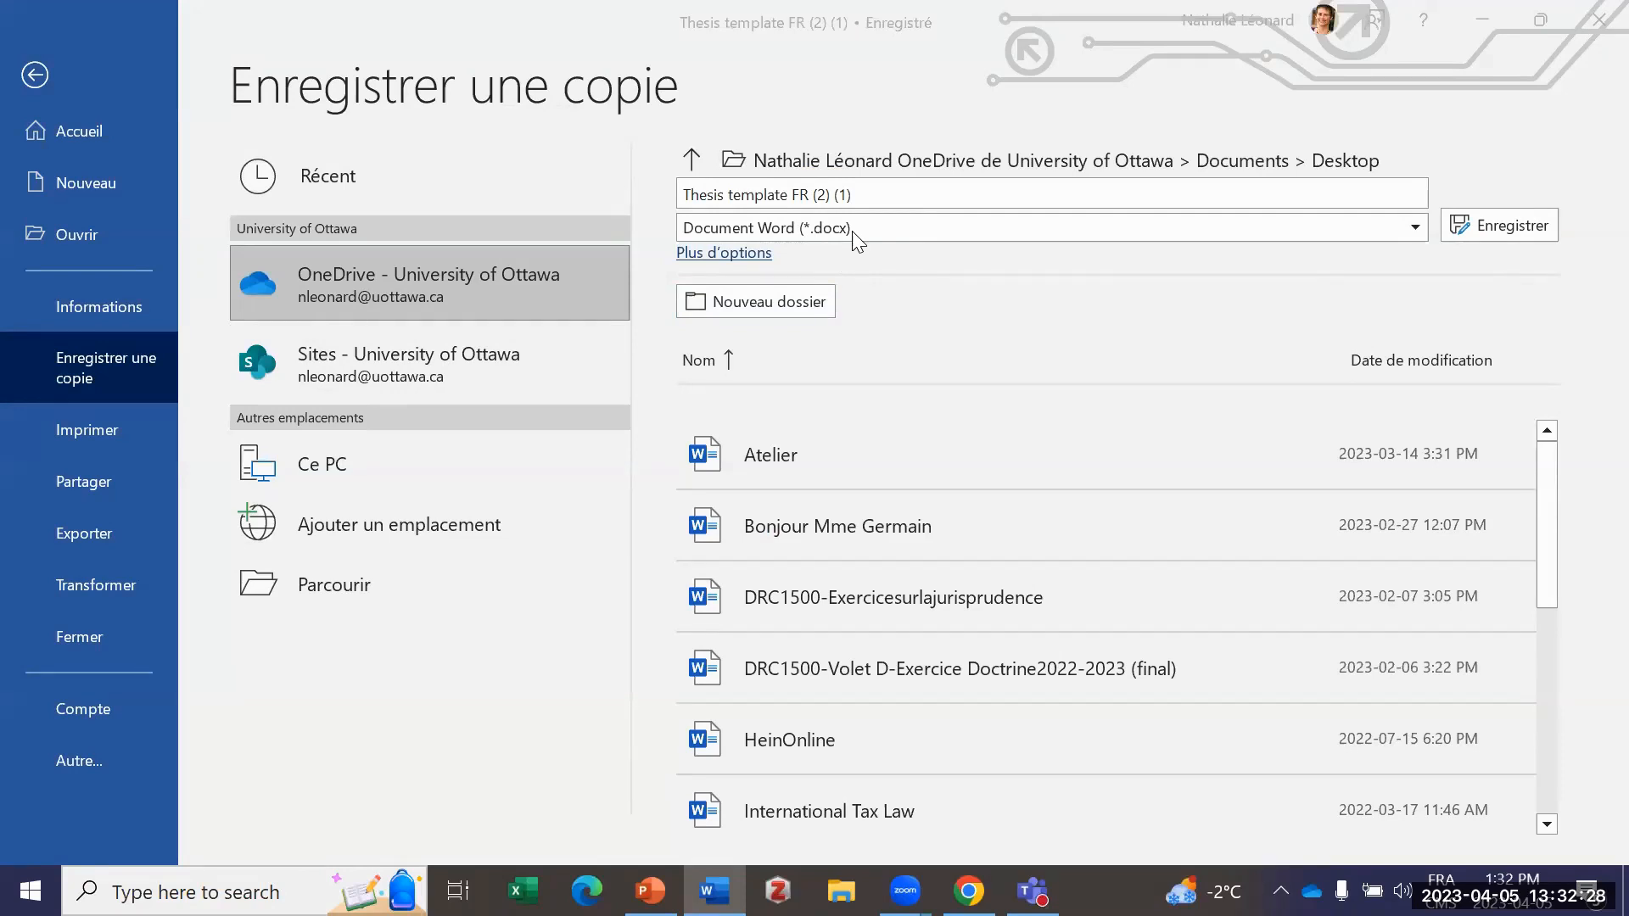
pyautogui.click(1409, 226)
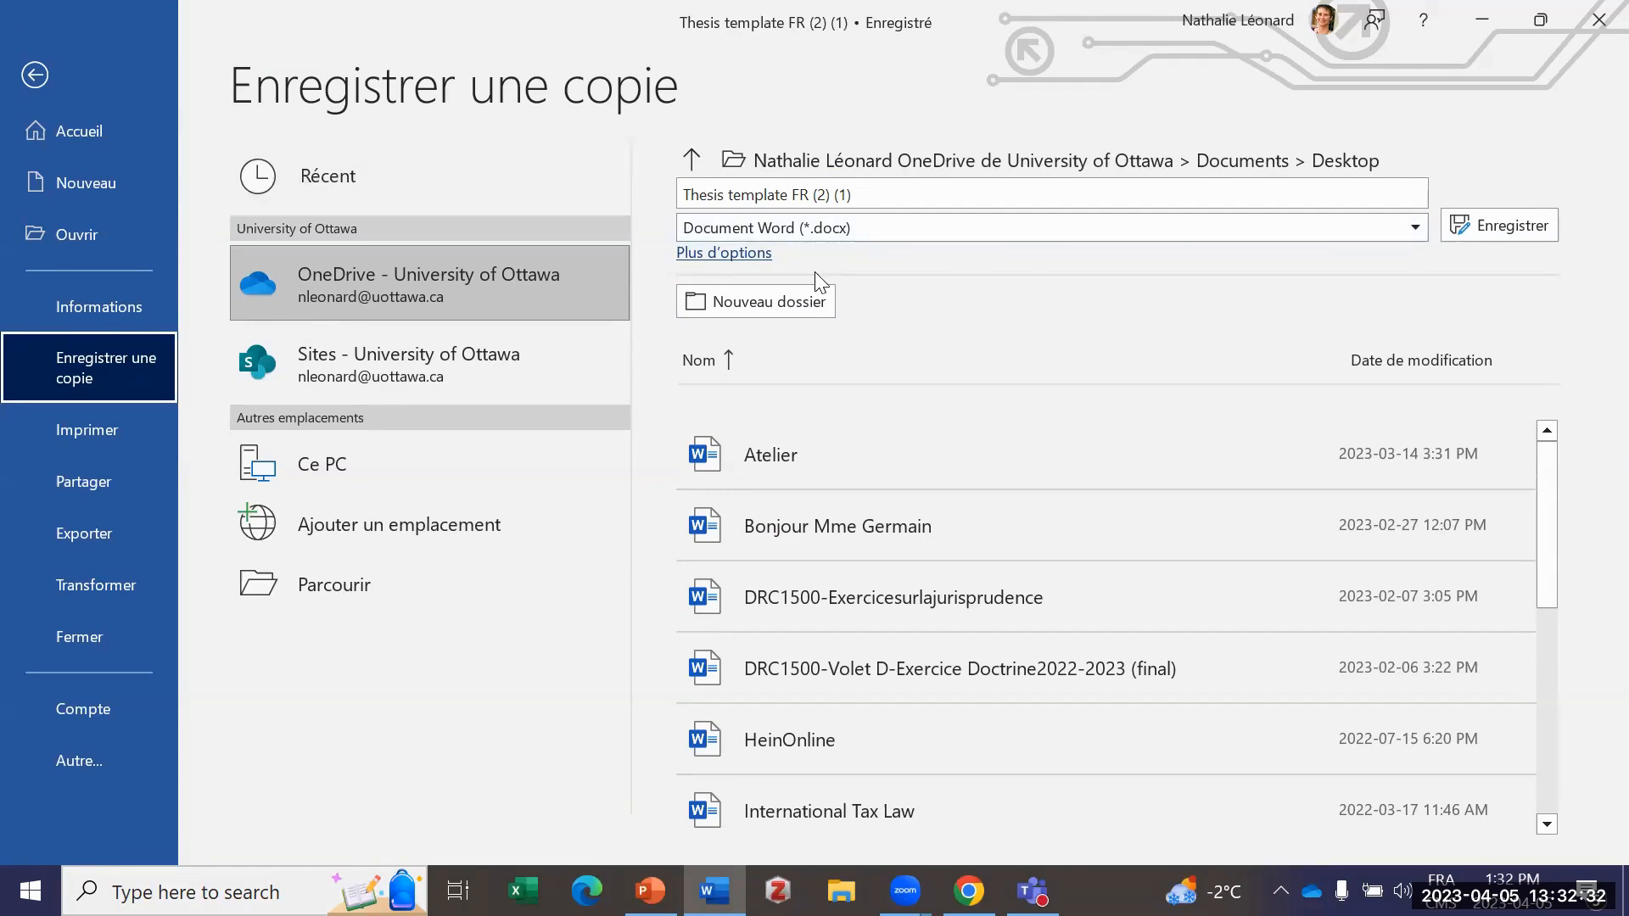
pyautogui.click(1420, 226)
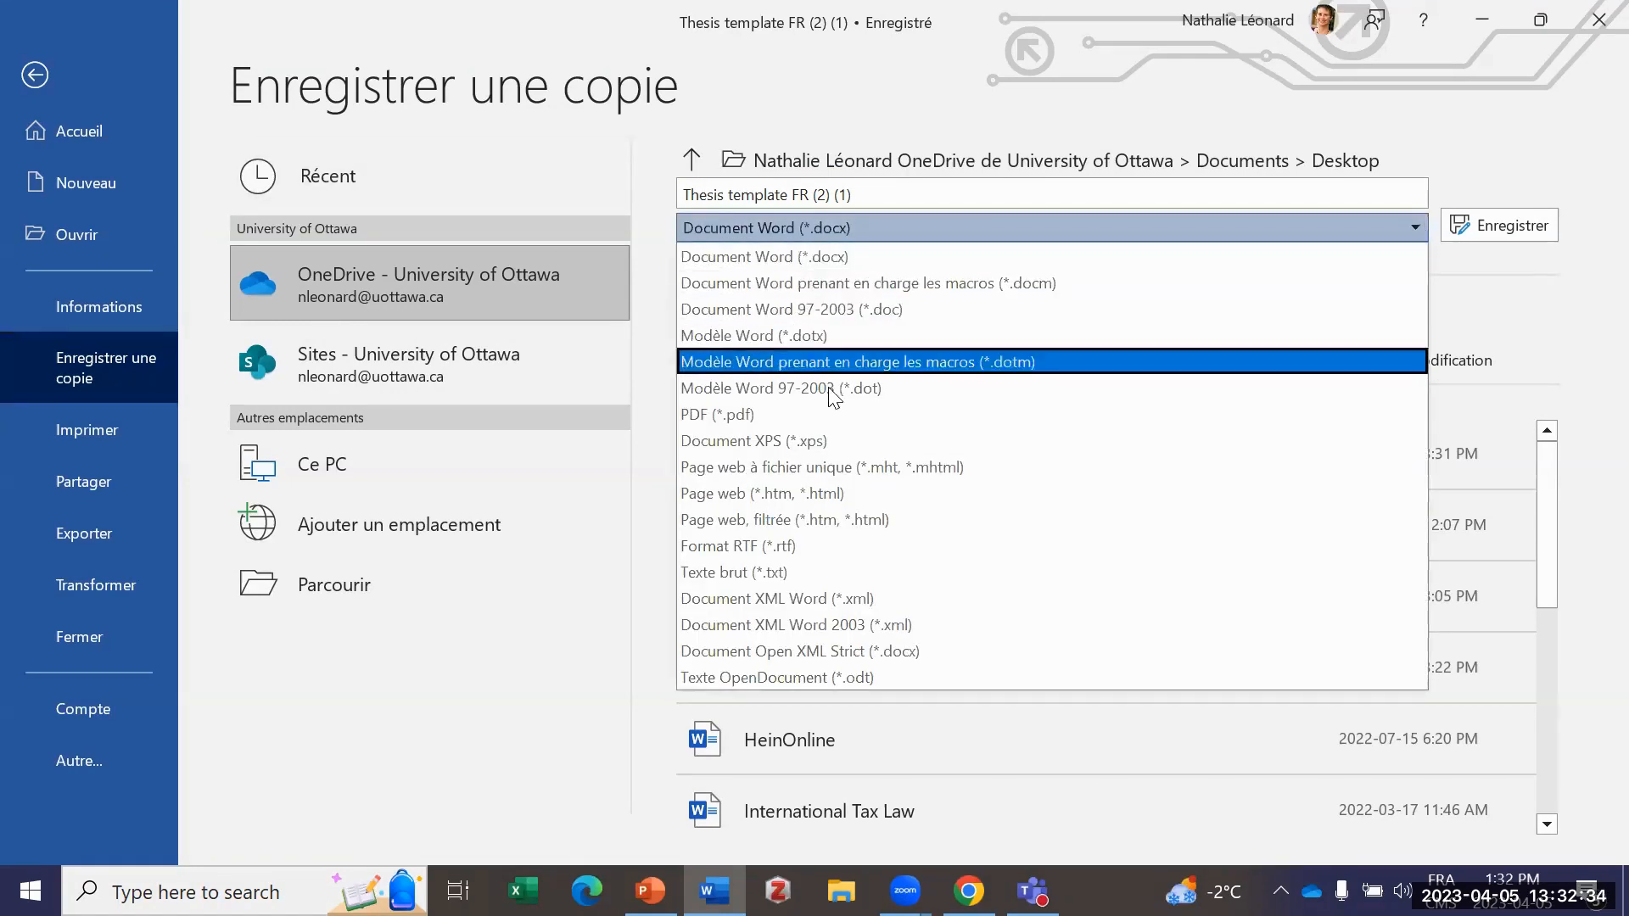
pyautogui.click(758, 421)
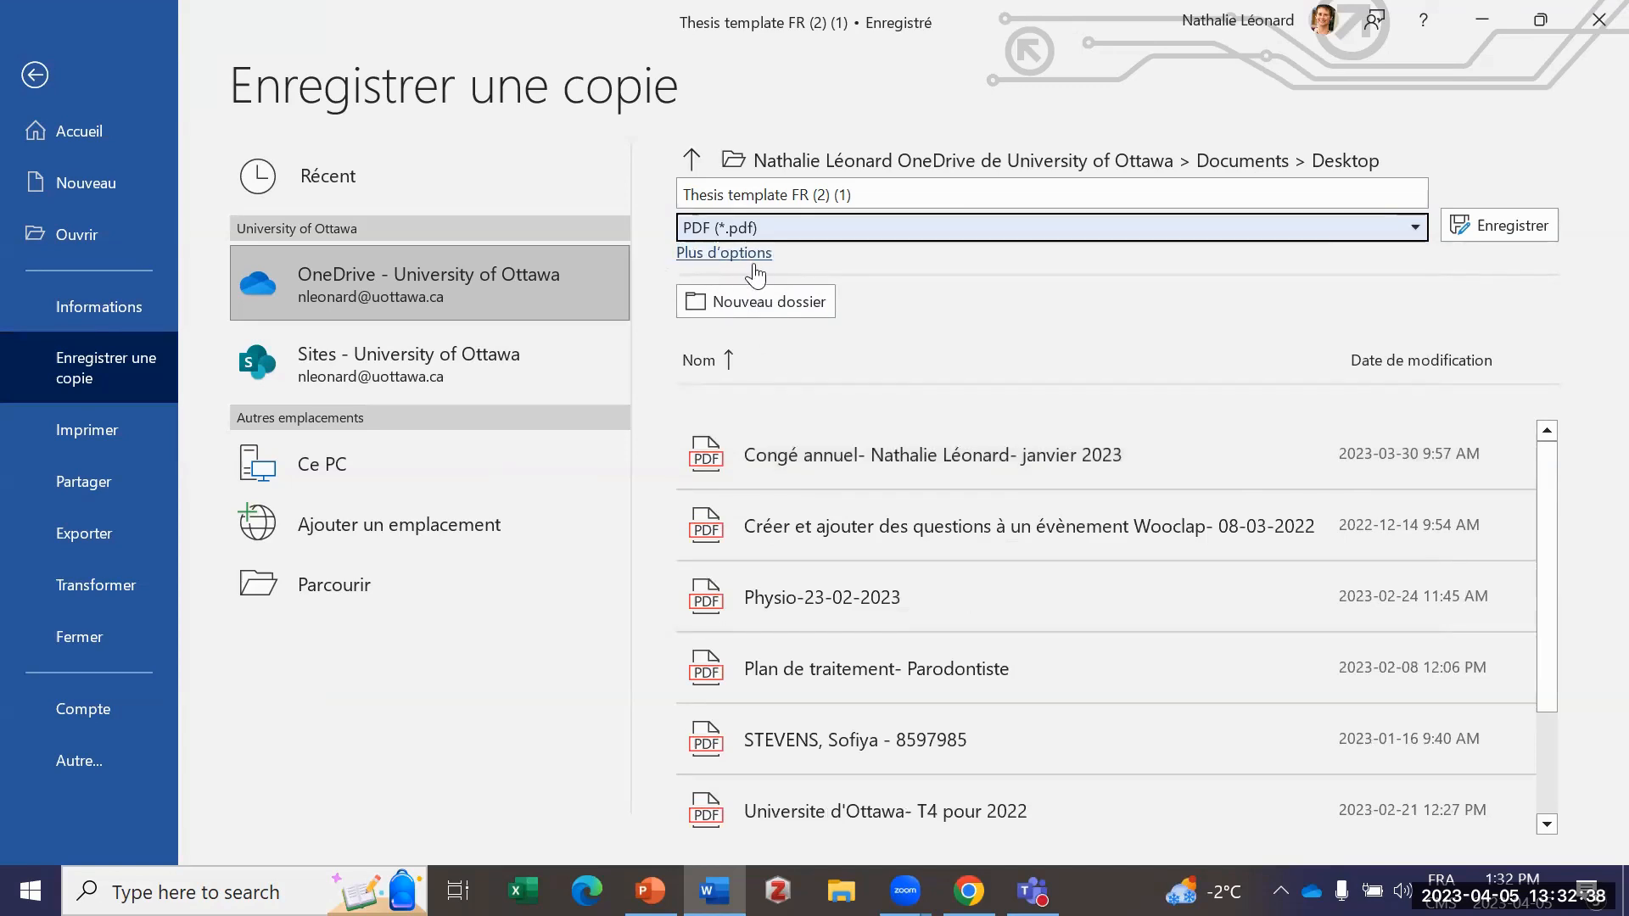
# Step: Examine the PDF publishing options, including the accessibility structure tags and PDF/A compliance, and cancel without saving the file
pyautogui.click(721, 252)
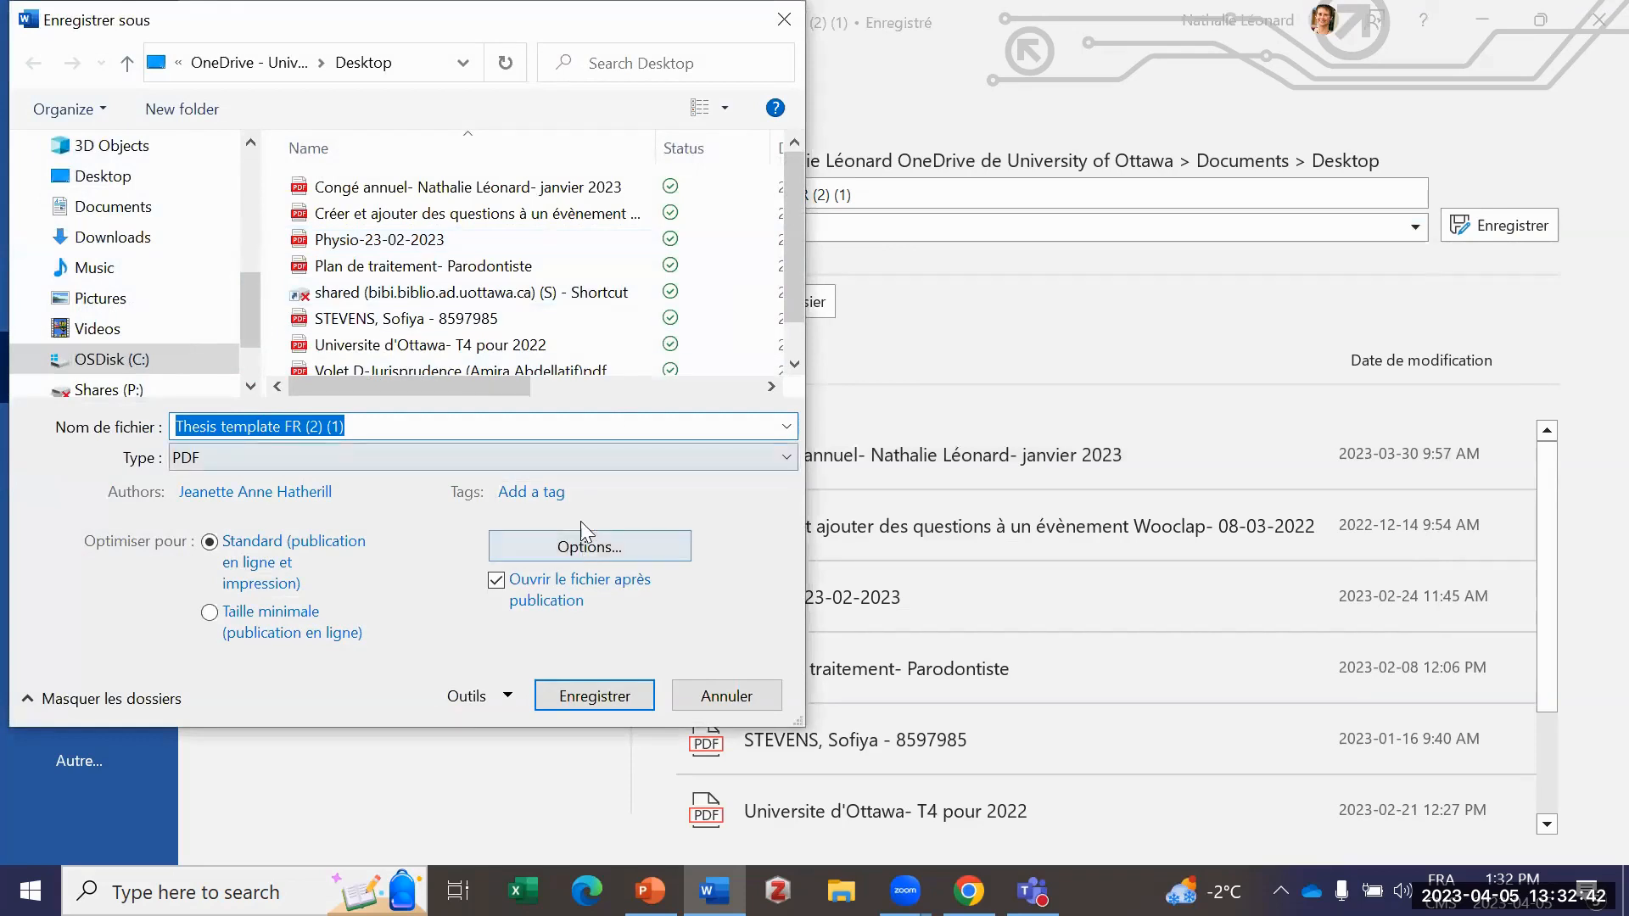
pyautogui.click(582, 548)
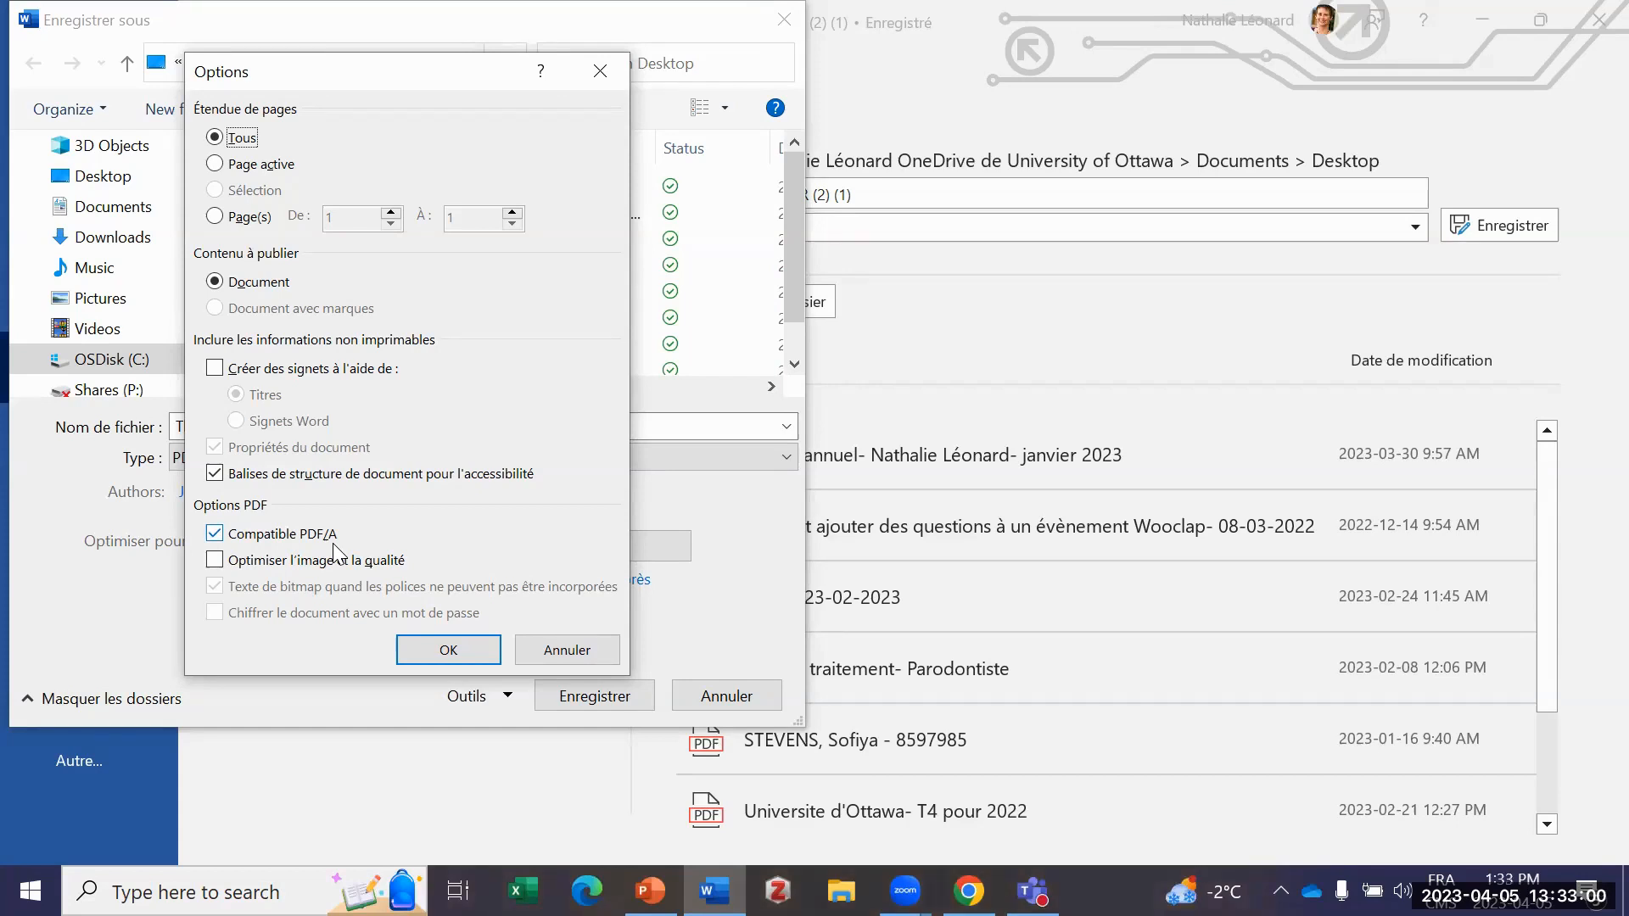
pyautogui.click(566, 648)
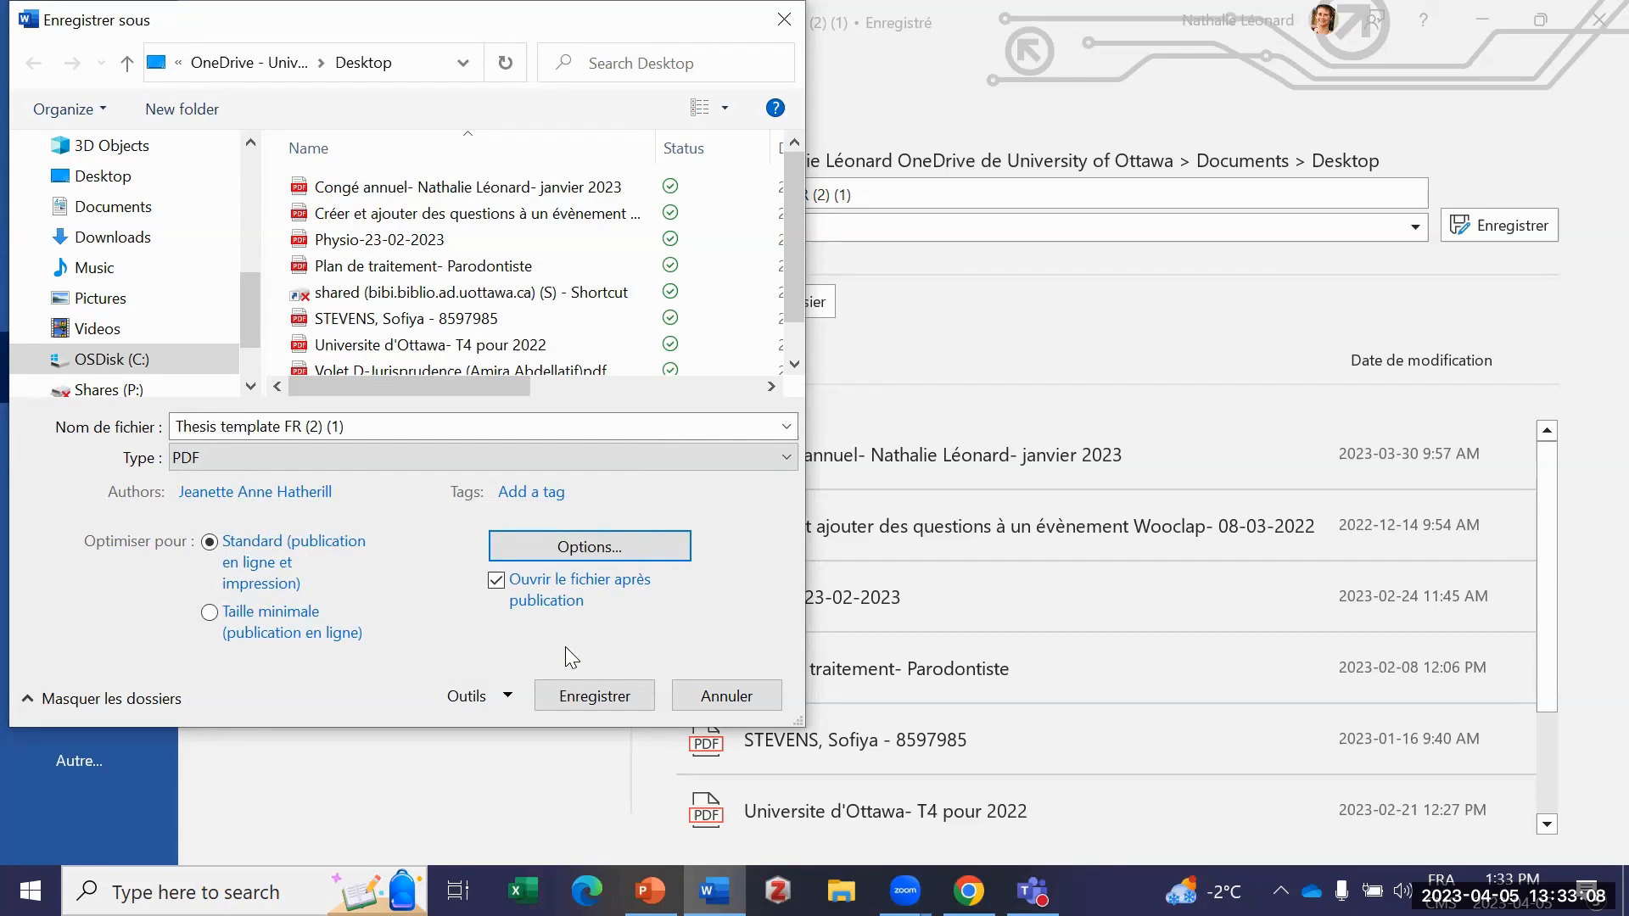
pyautogui.click(742, 695)
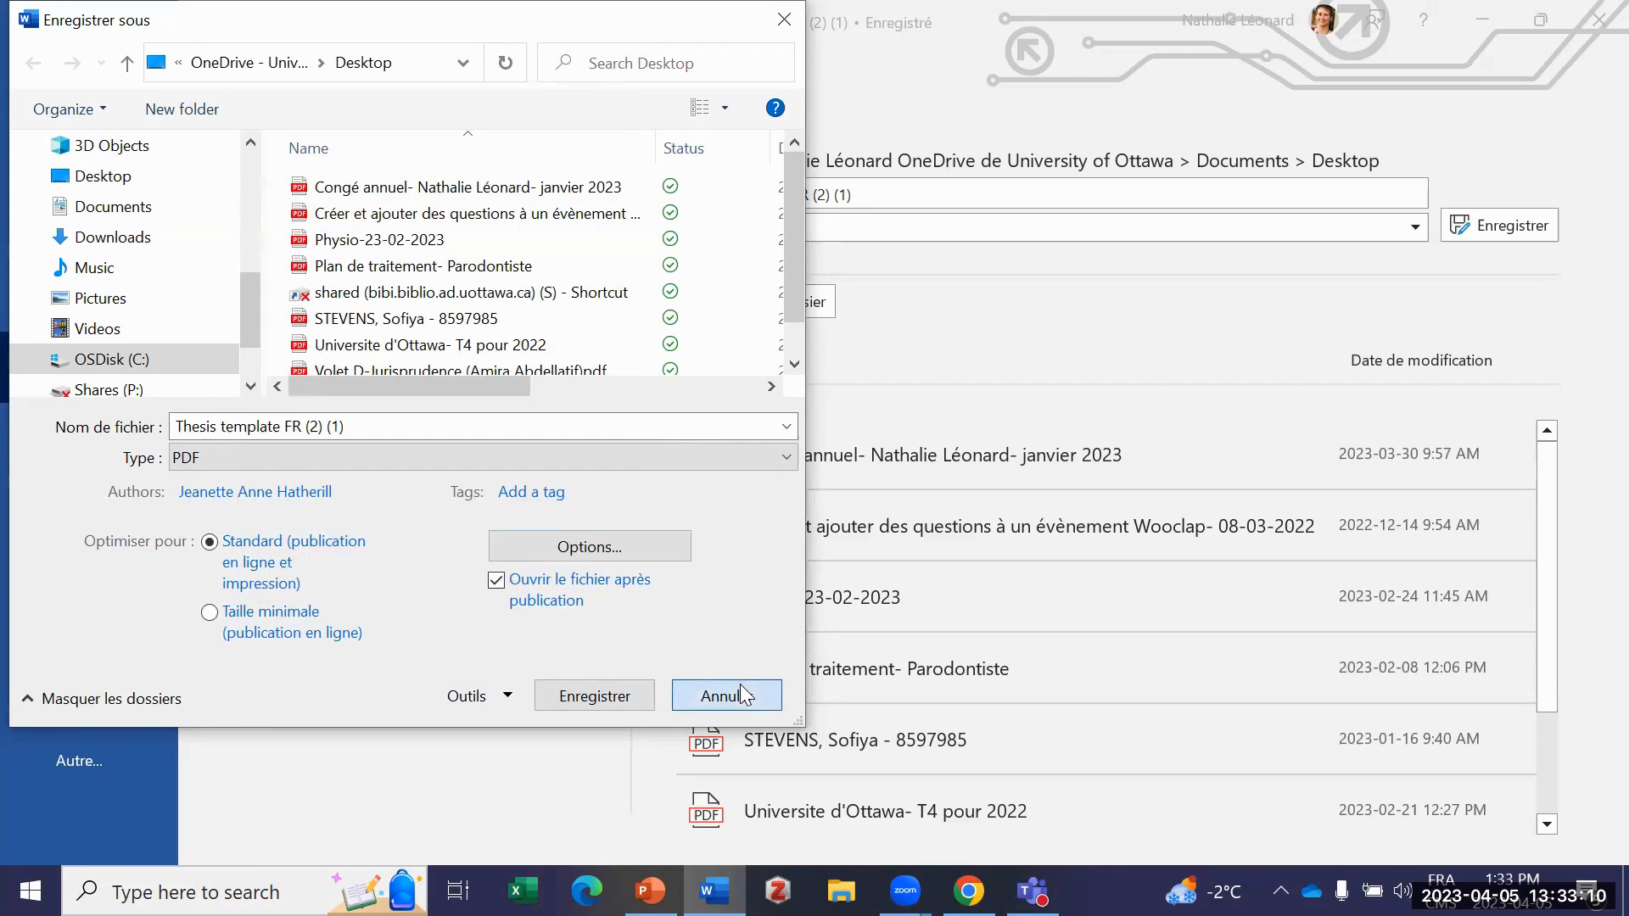
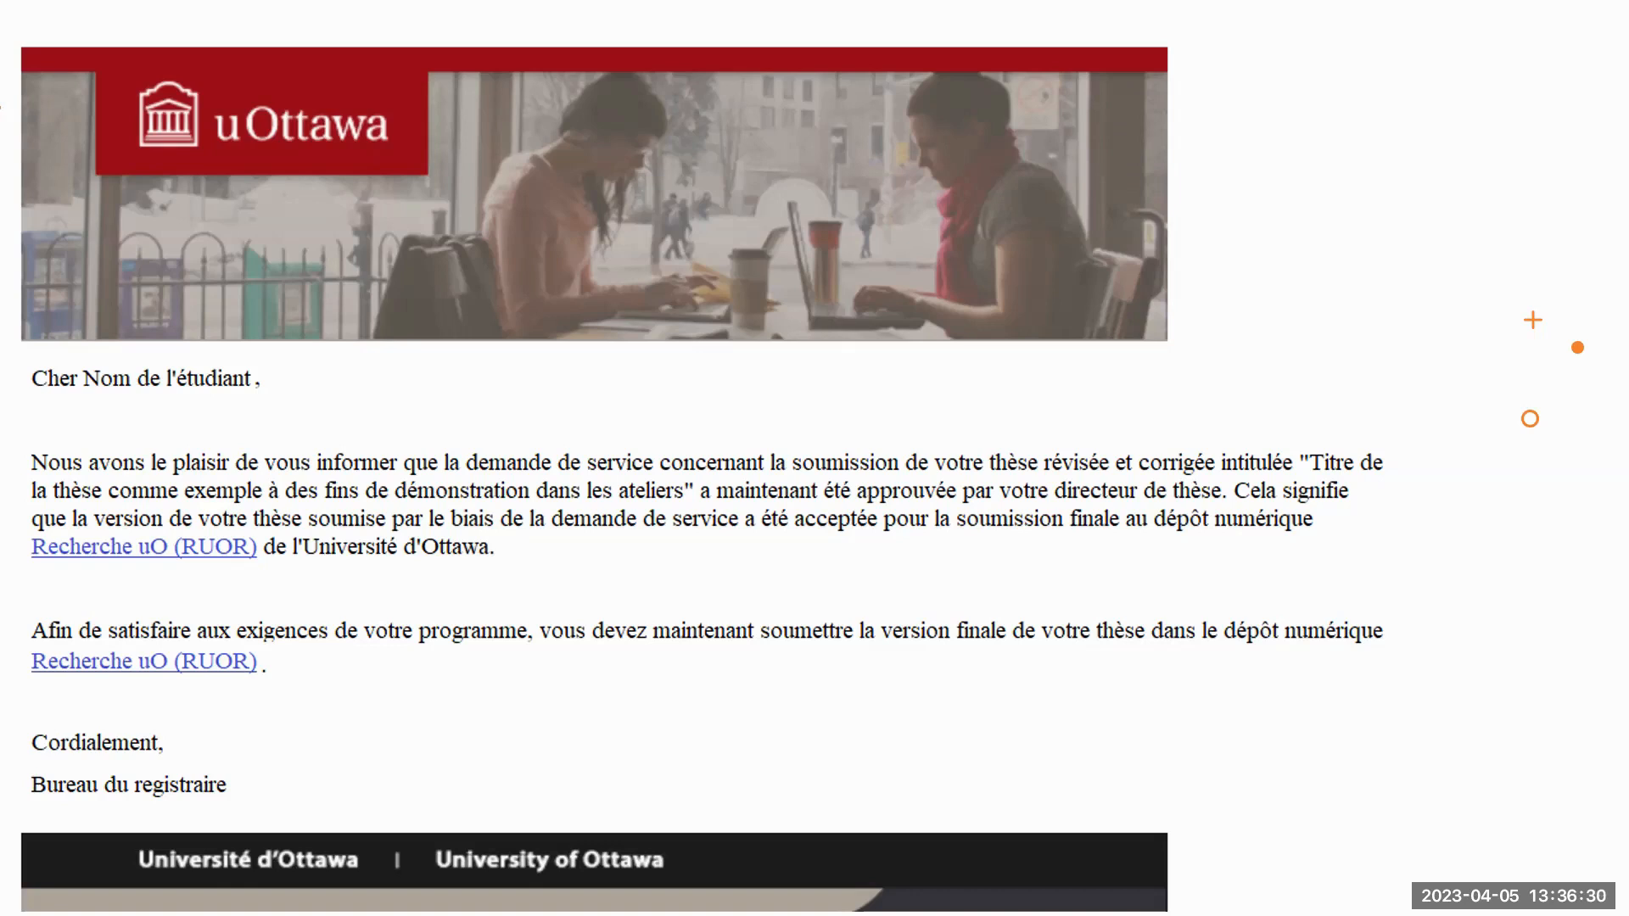
# Step: End the slide show after the Recherche uO access slide and move the presentation window aside to uncover the repository site in Firefox
pyautogui.press('Right')
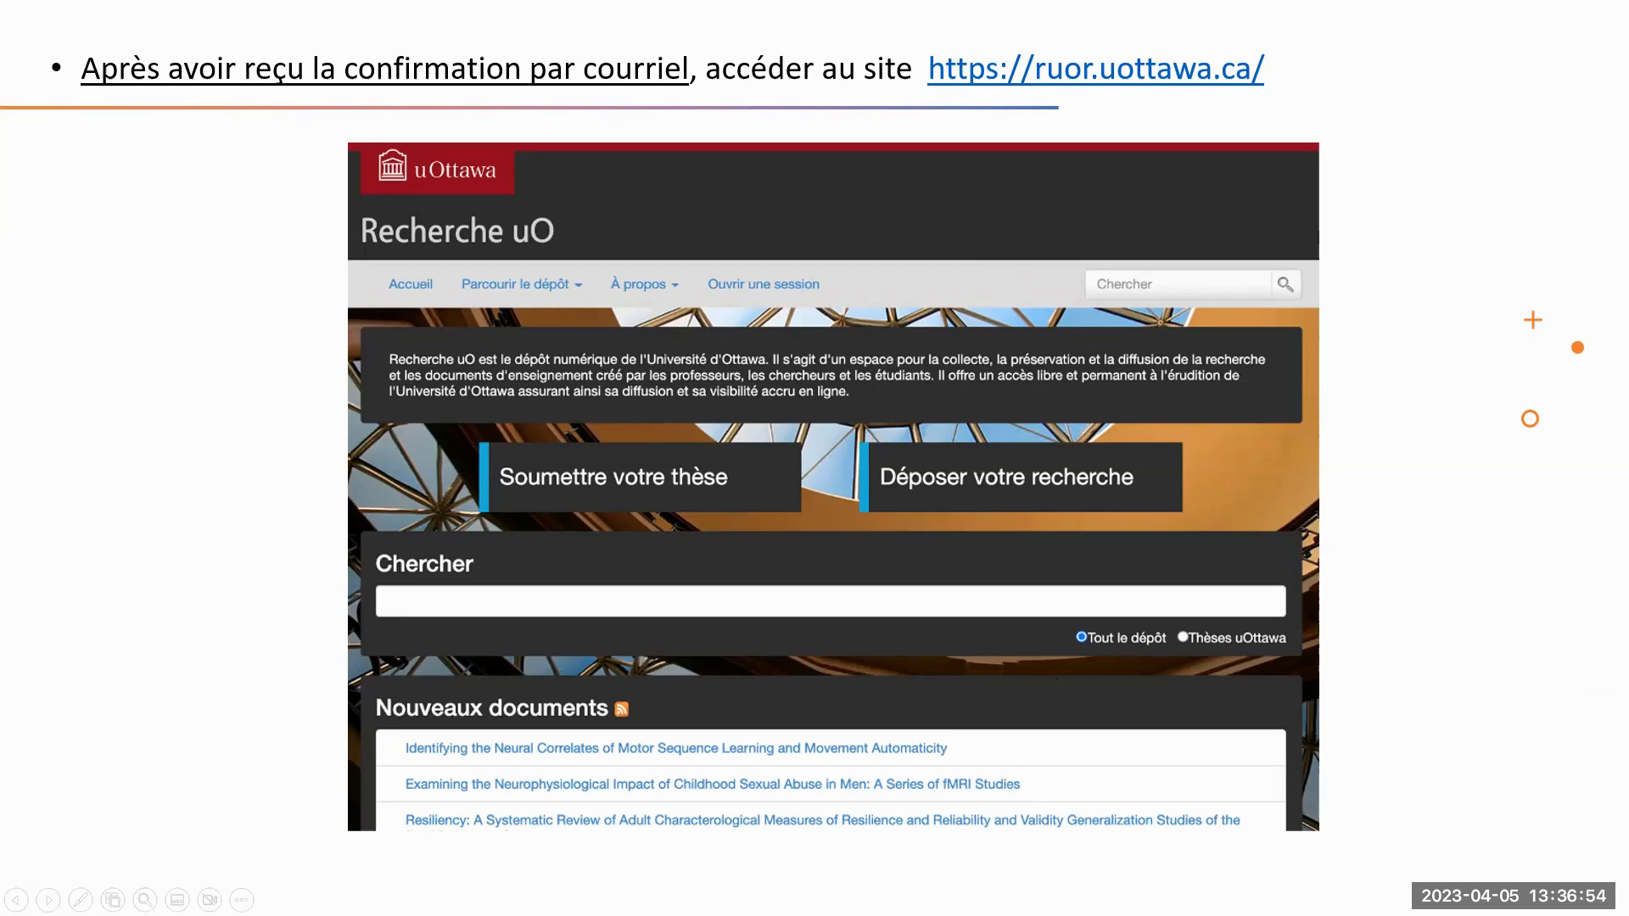
pyautogui.click(242, 899)
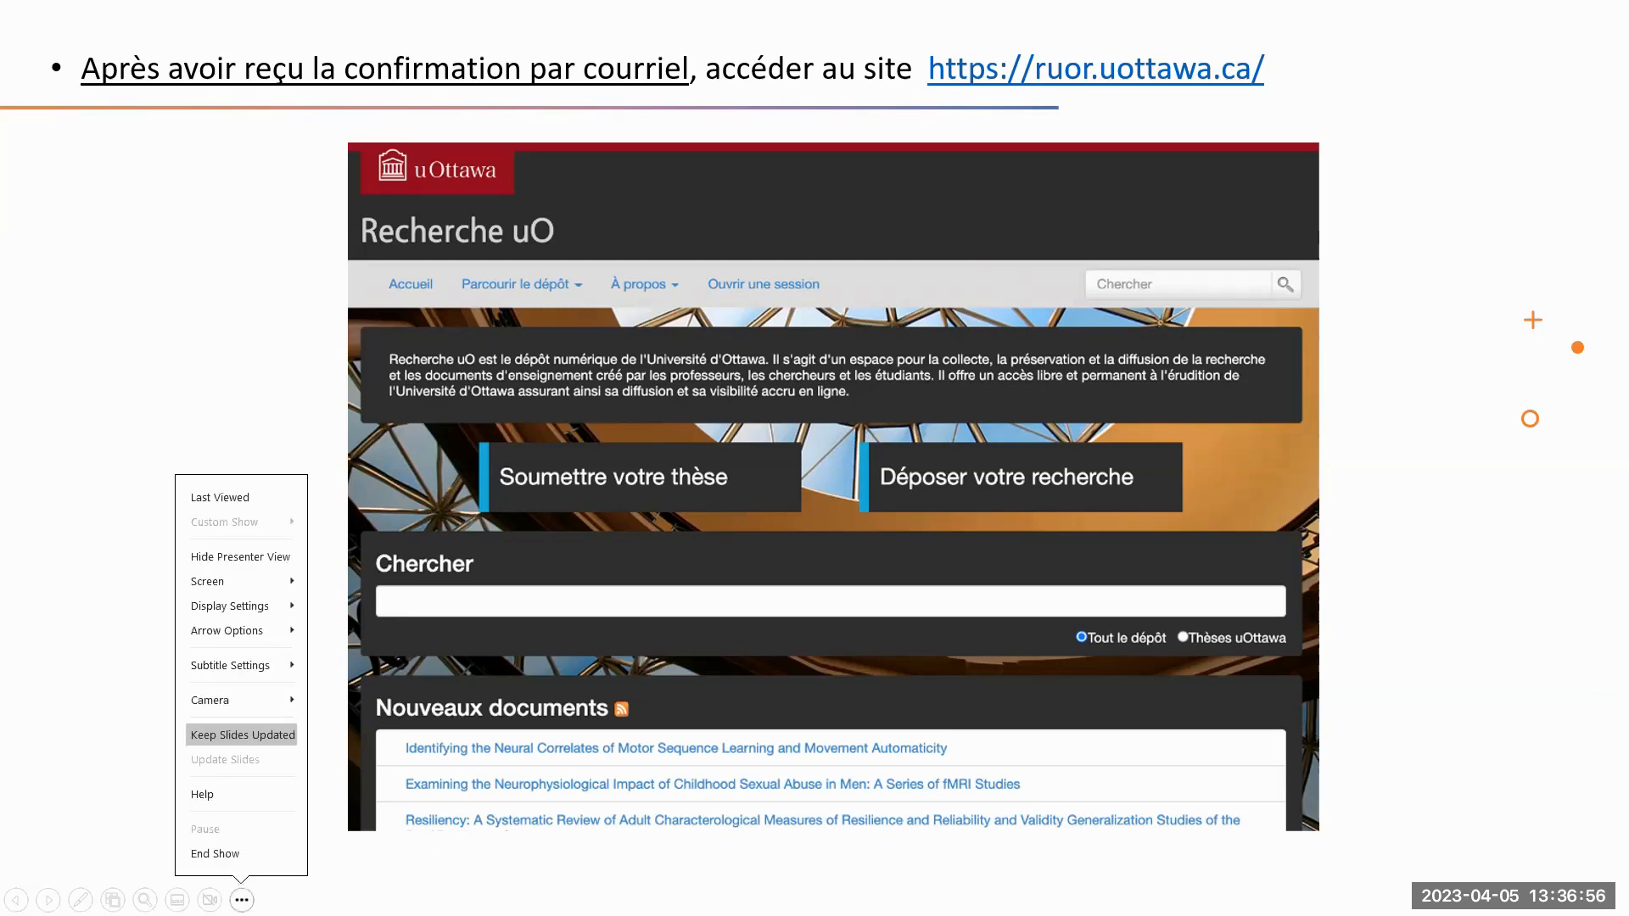
pyautogui.click(215, 857)
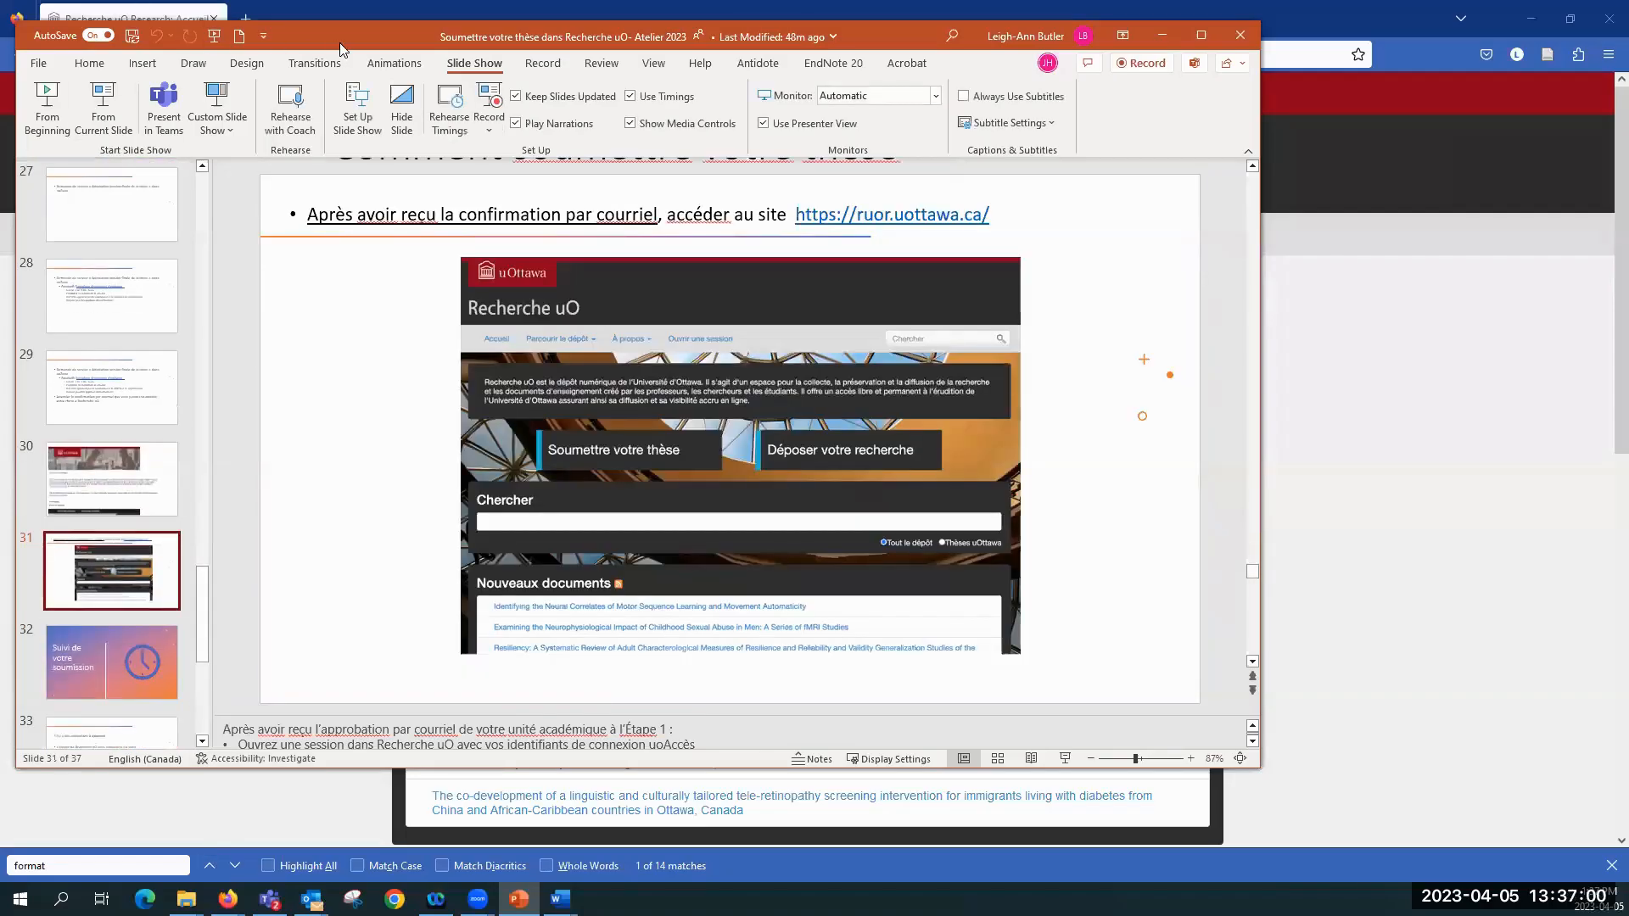
pyautogui.moveTo(340, 43); pyautogui.dragTo(0, 207)
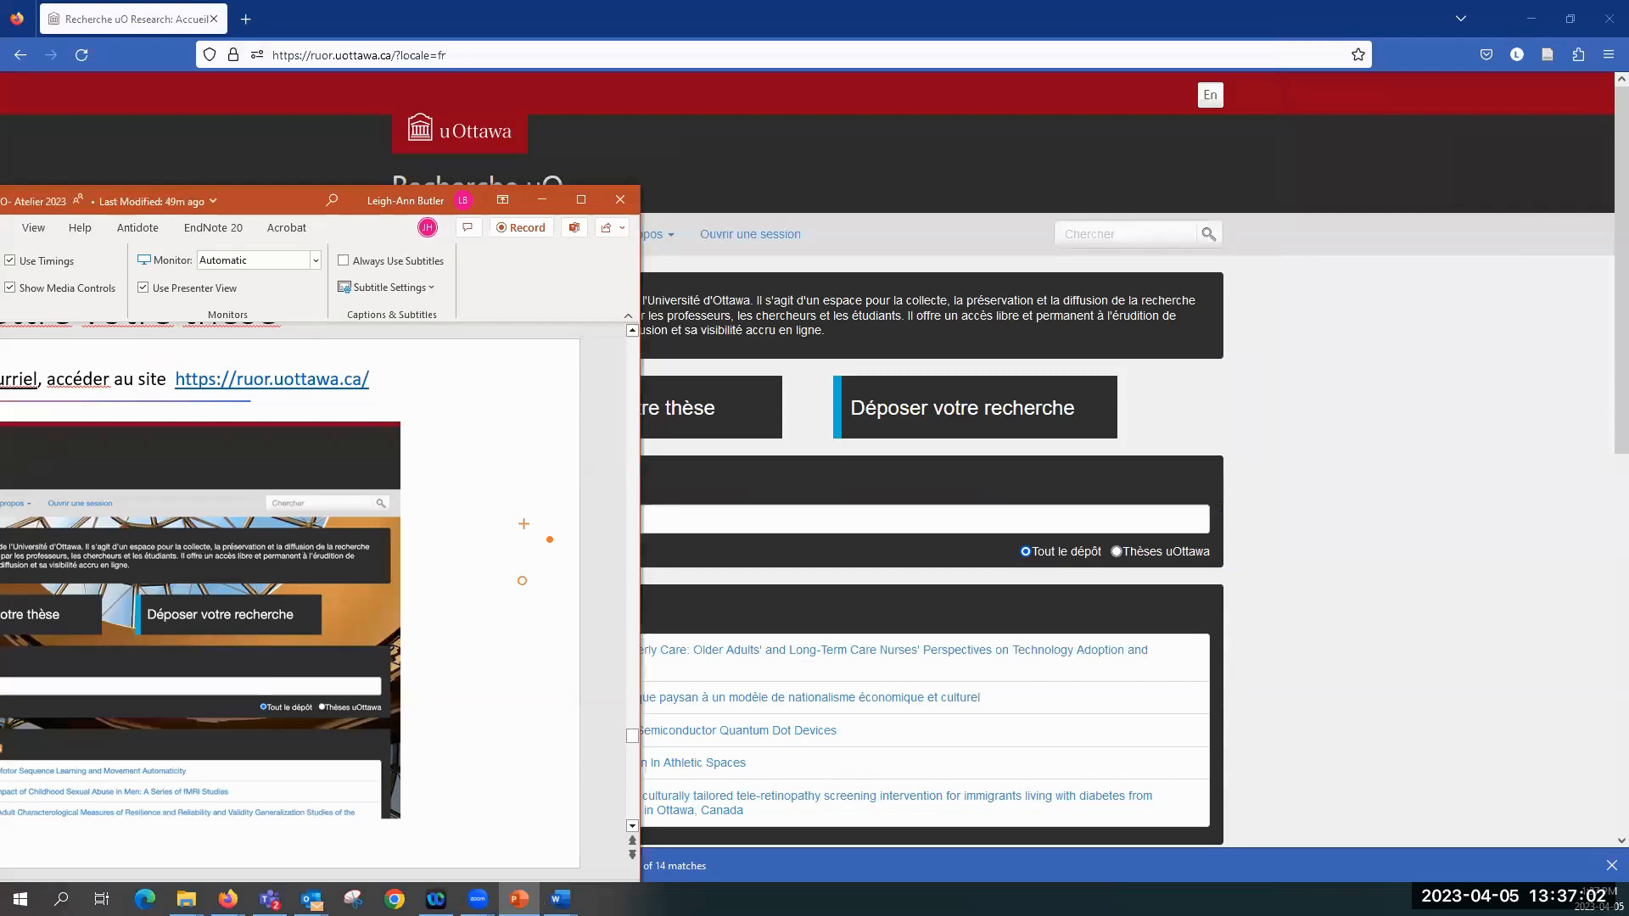
pyautogui.moveTo(0, 207); pyautogui.dragTo(0, 207)
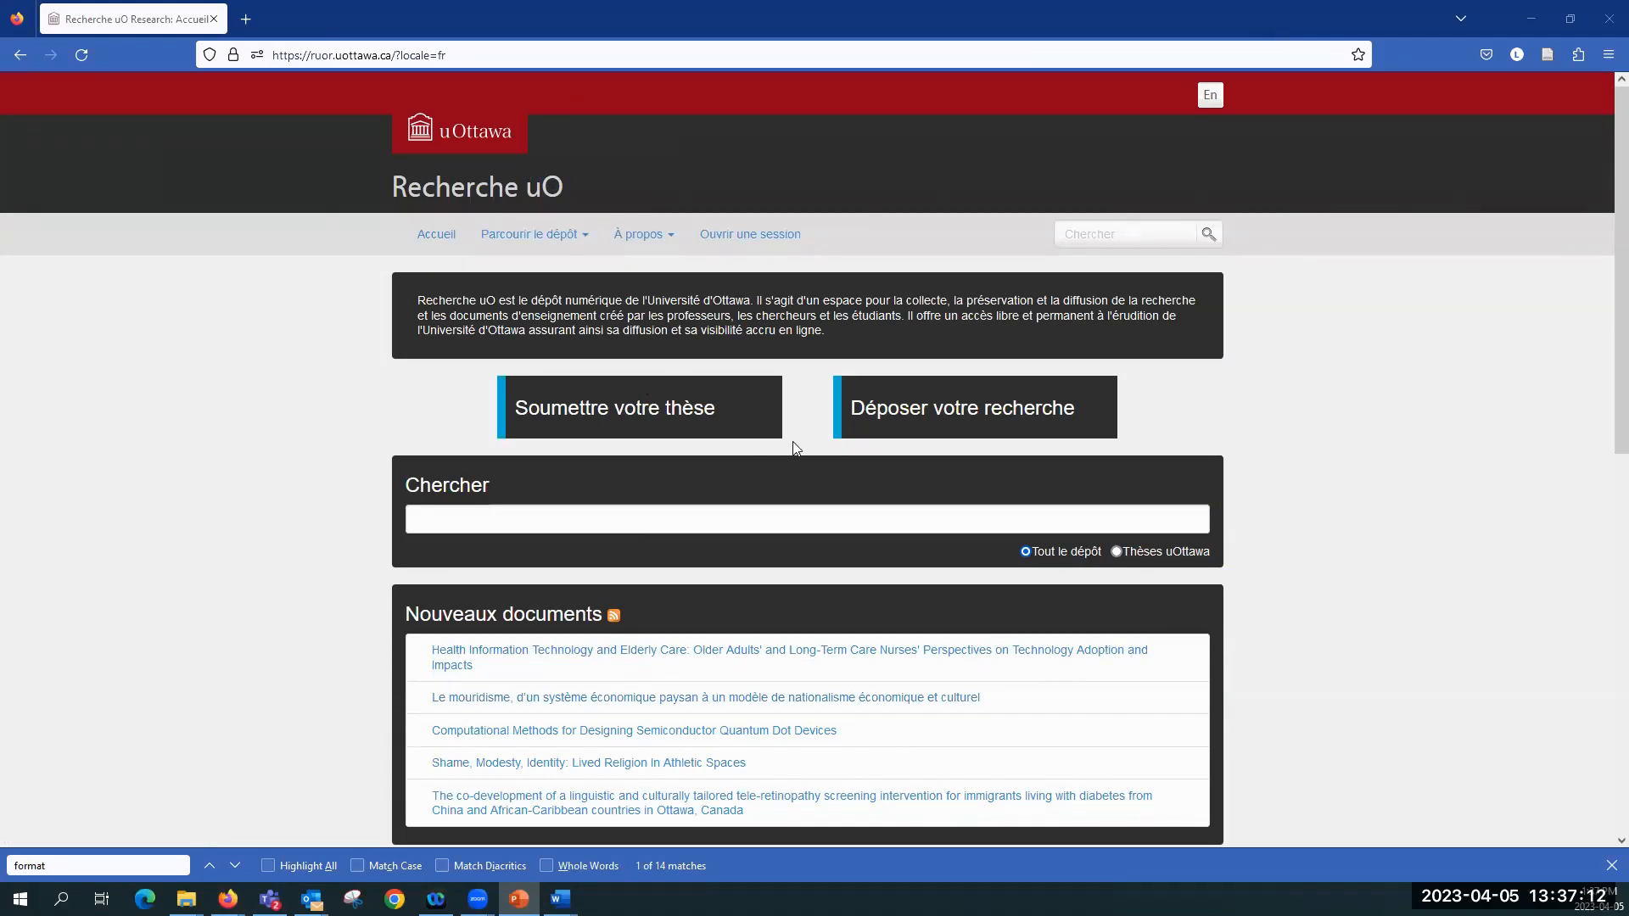
# Step: Open the thesis submission instructions, switch them to French and examine the steps to complete before depositing
pyautogui.click(600, 411)
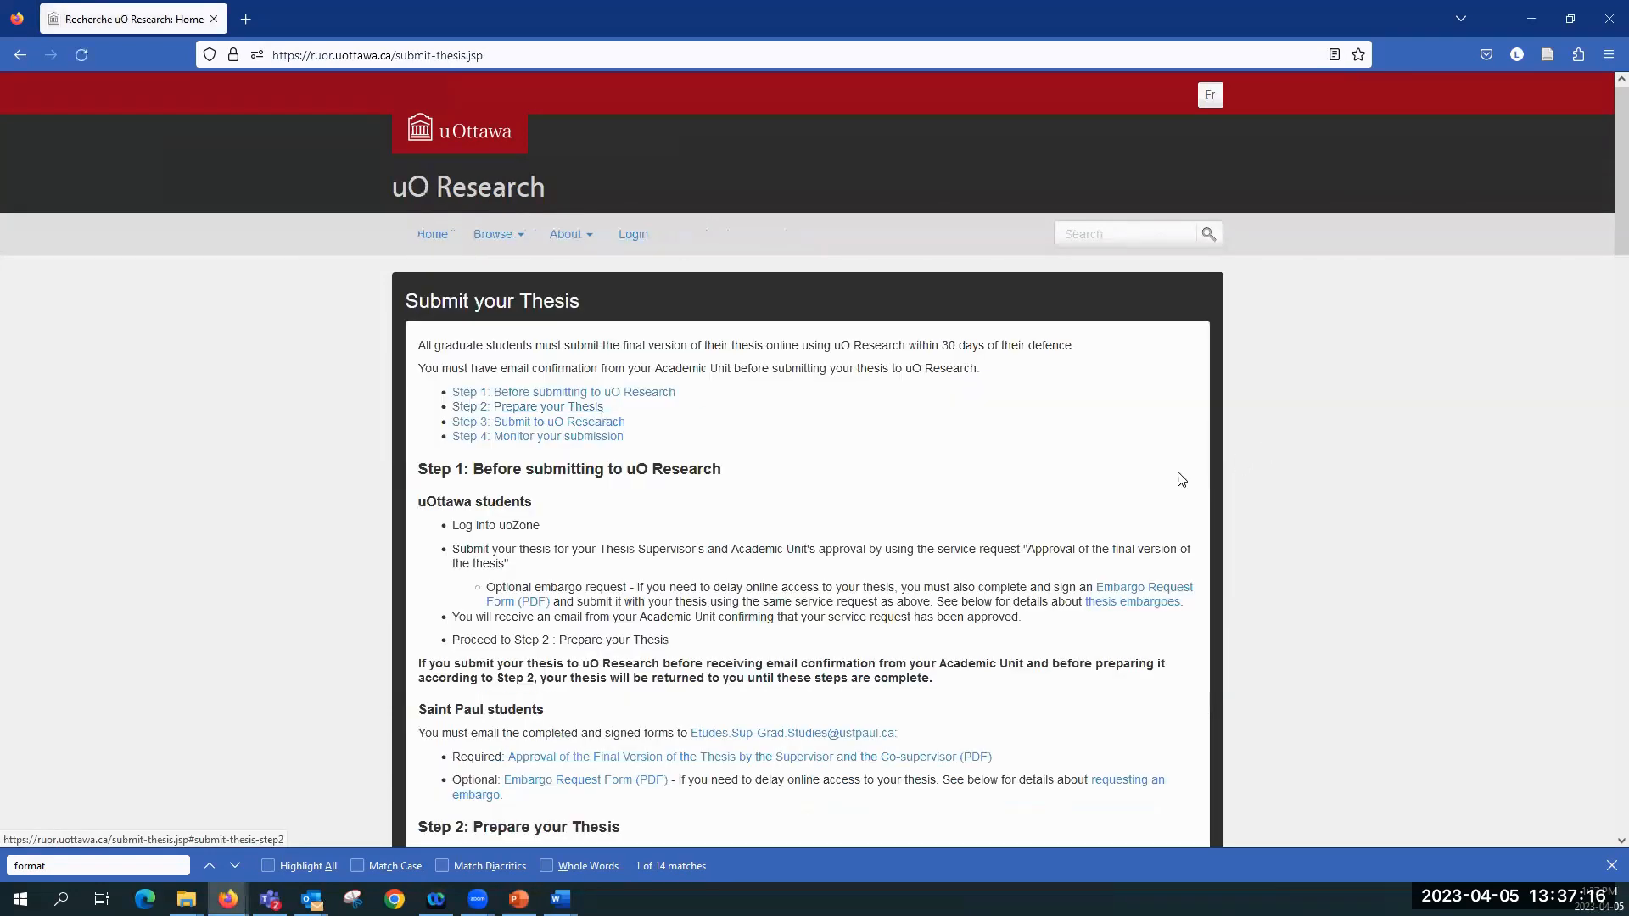
pyautogui.scroll(-2, 1136, 484)
pyautogui.scroll(2, 1235, 362)
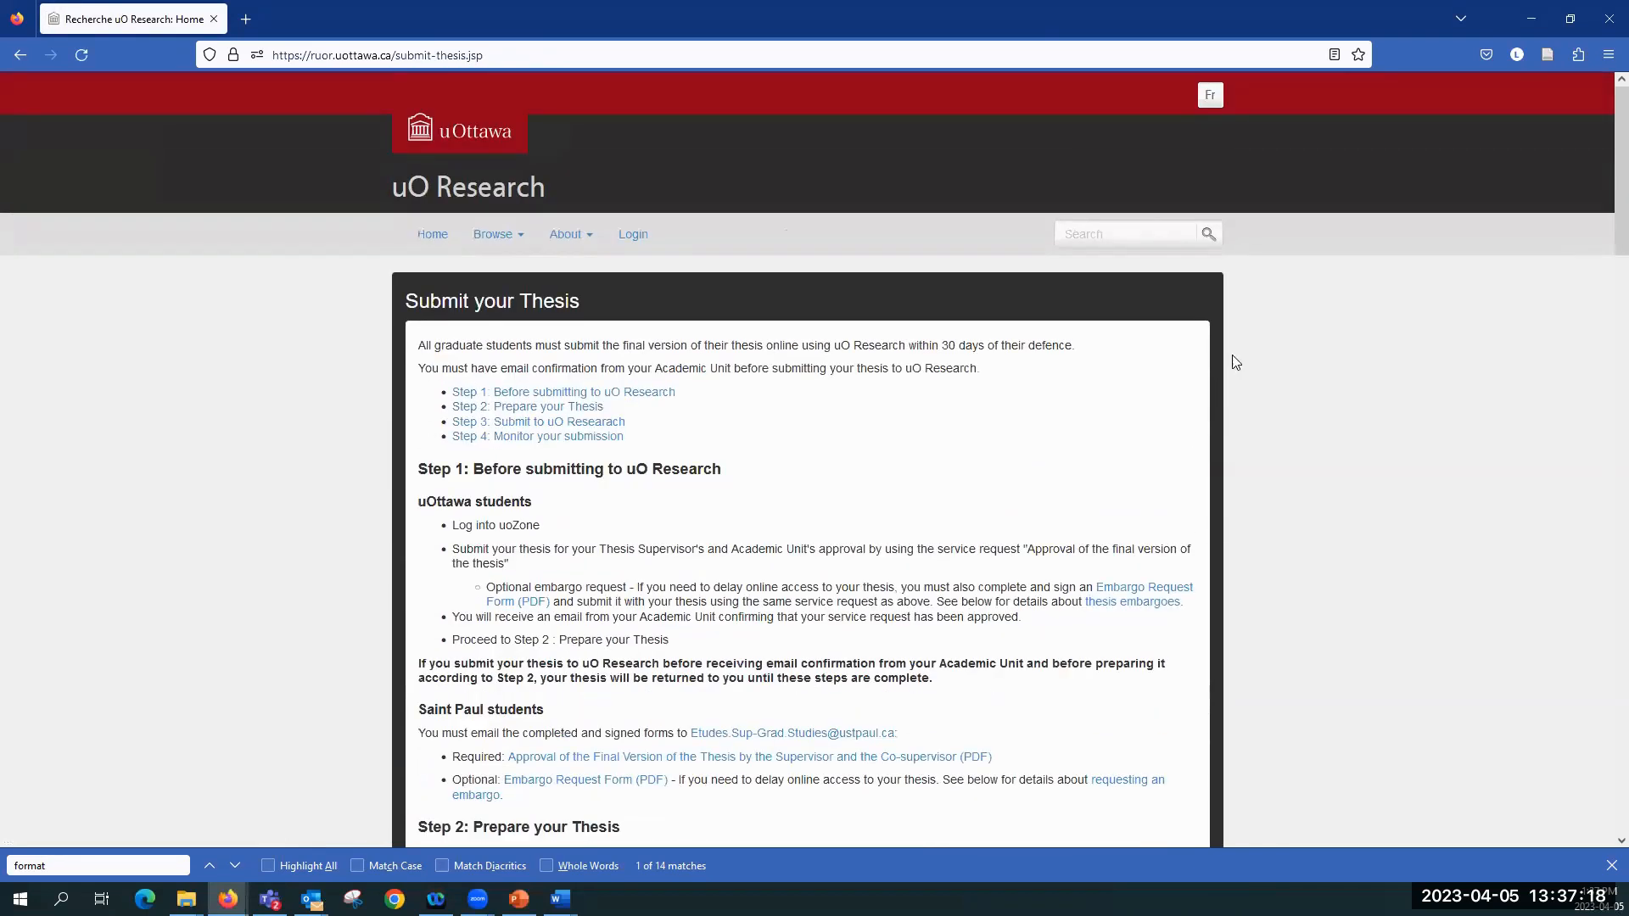
pyautogui.click(1210, 94)
pyautogui.scroll(-1, 1087, 366)
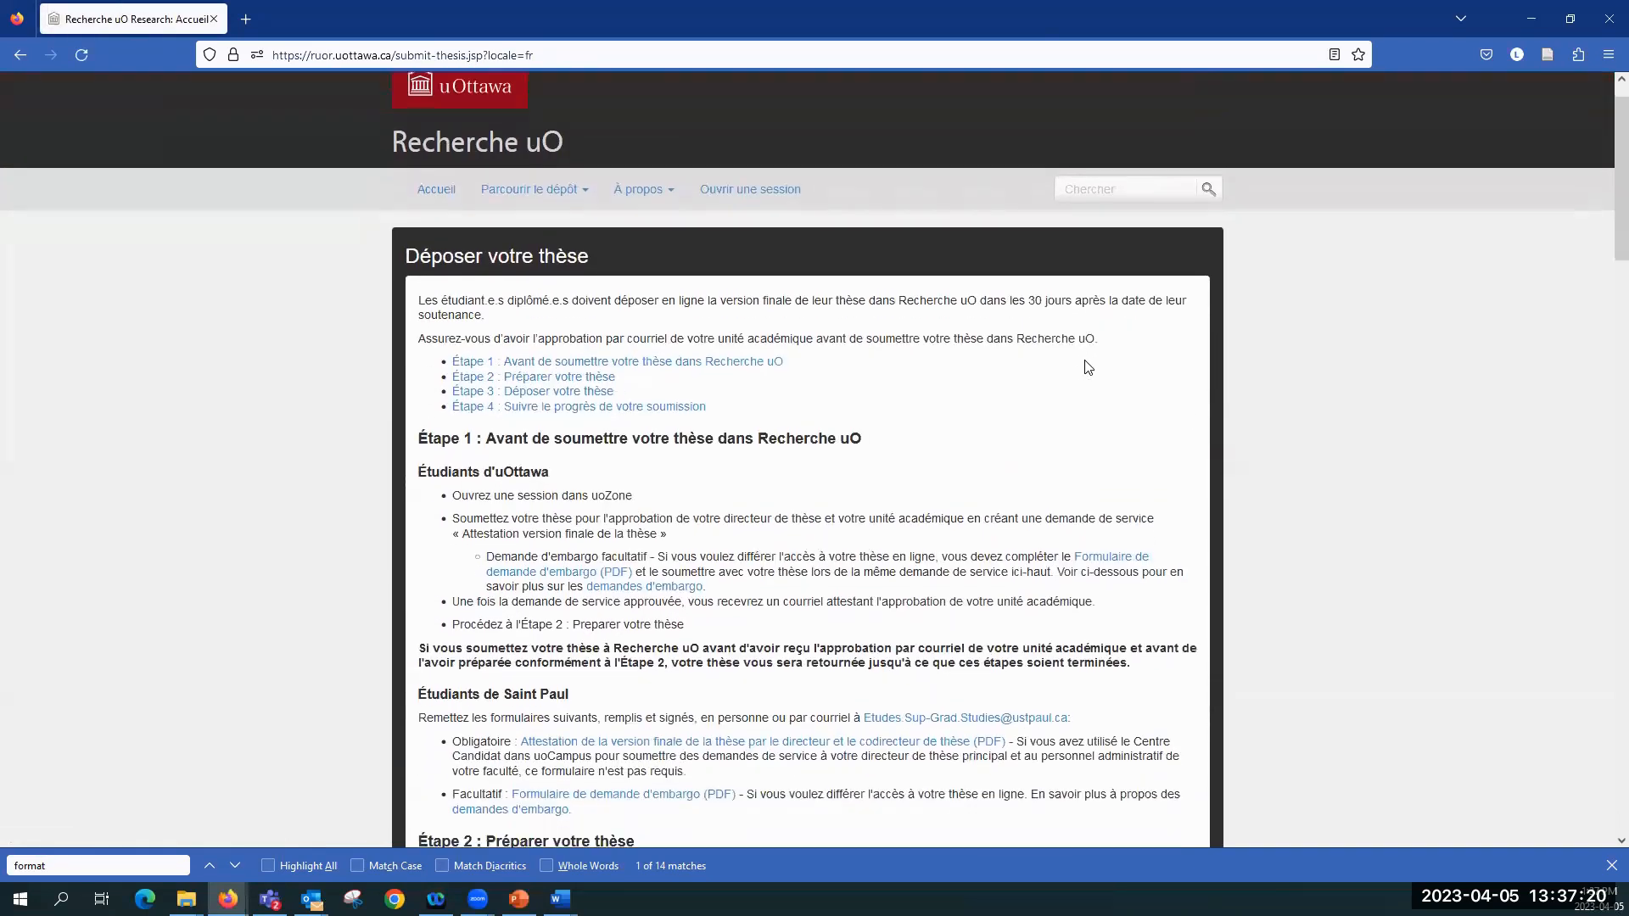
pyautogui.scroll(-3, 1088, 366)
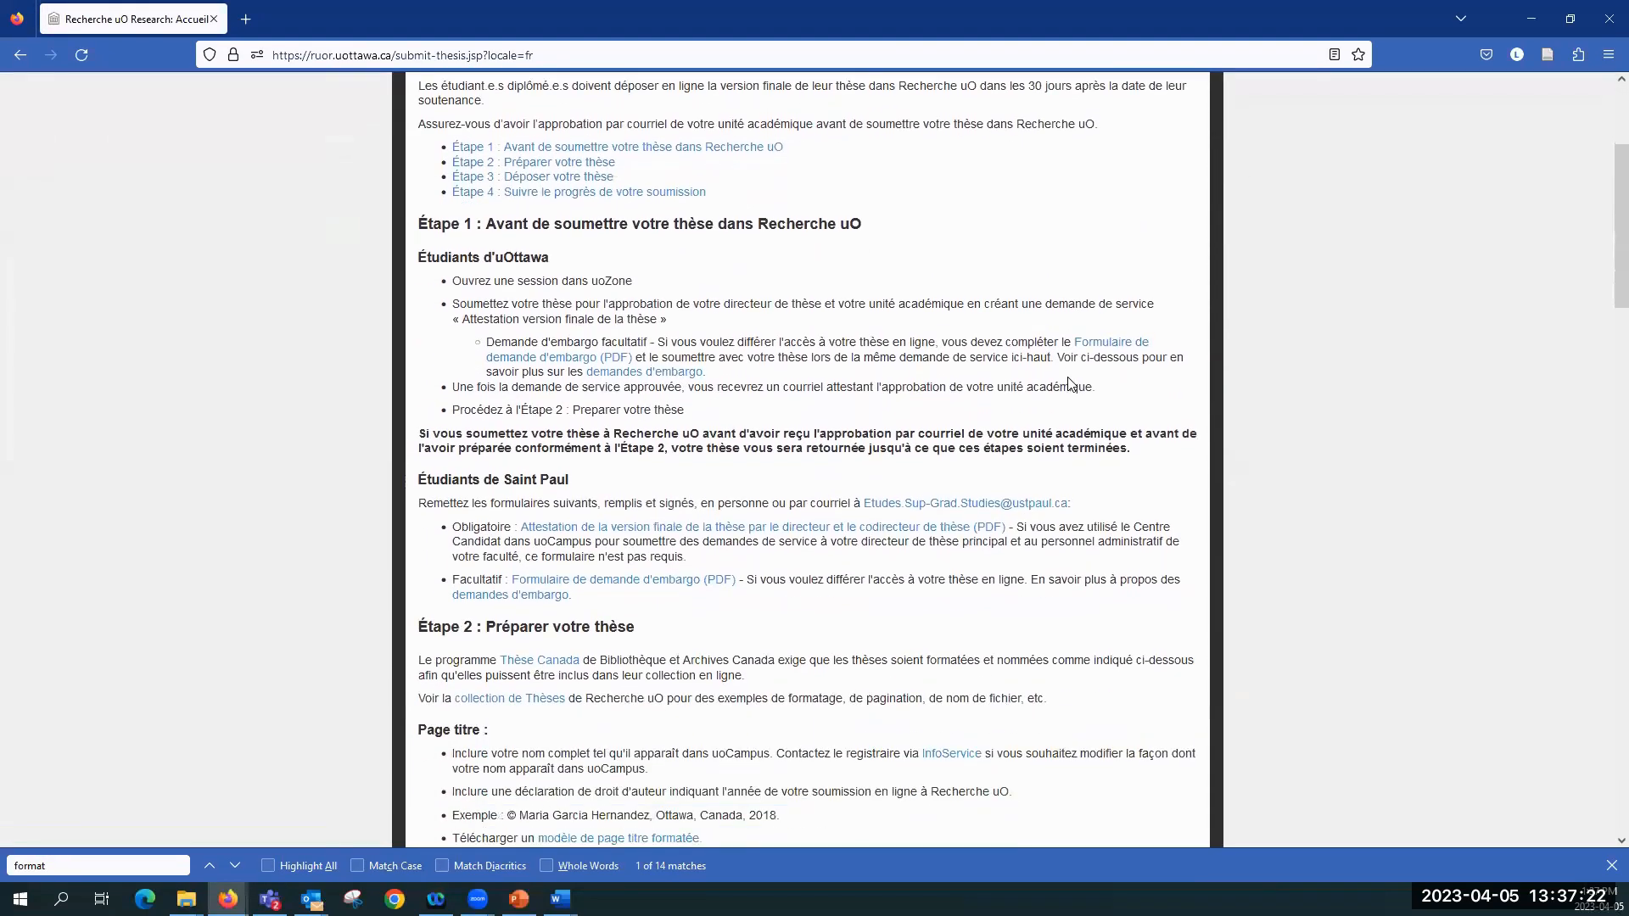
pyautogui.scroll(-3, 1071, 384)
pyautogui.scroll(-1, 1070, 385)
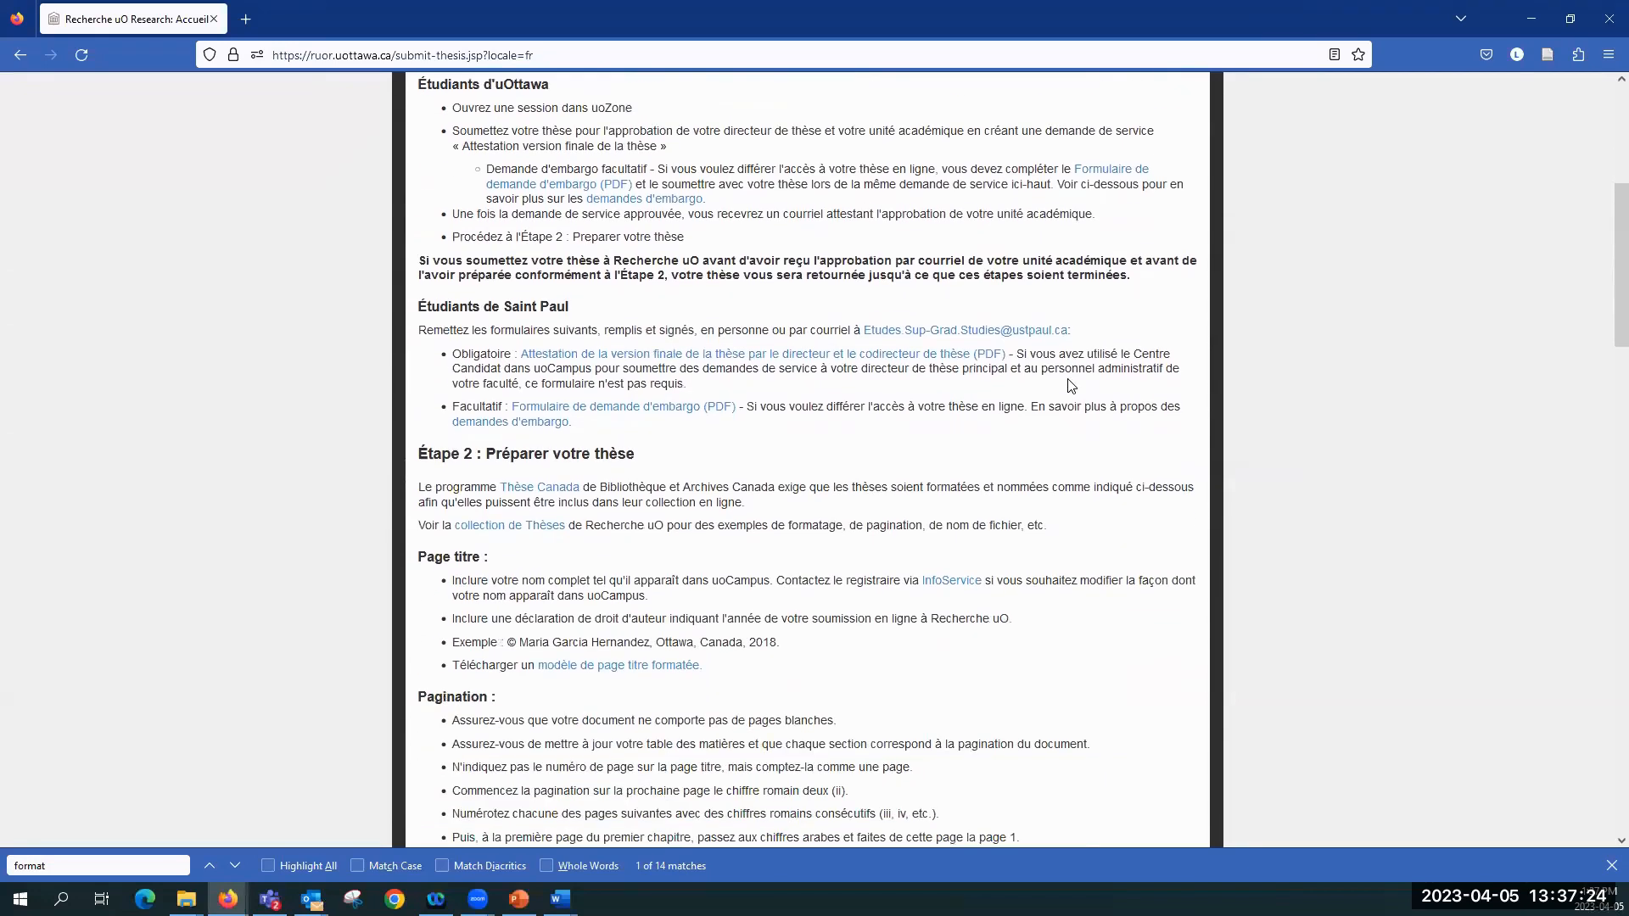
pyautogui.scroll(6, 1071, 386)
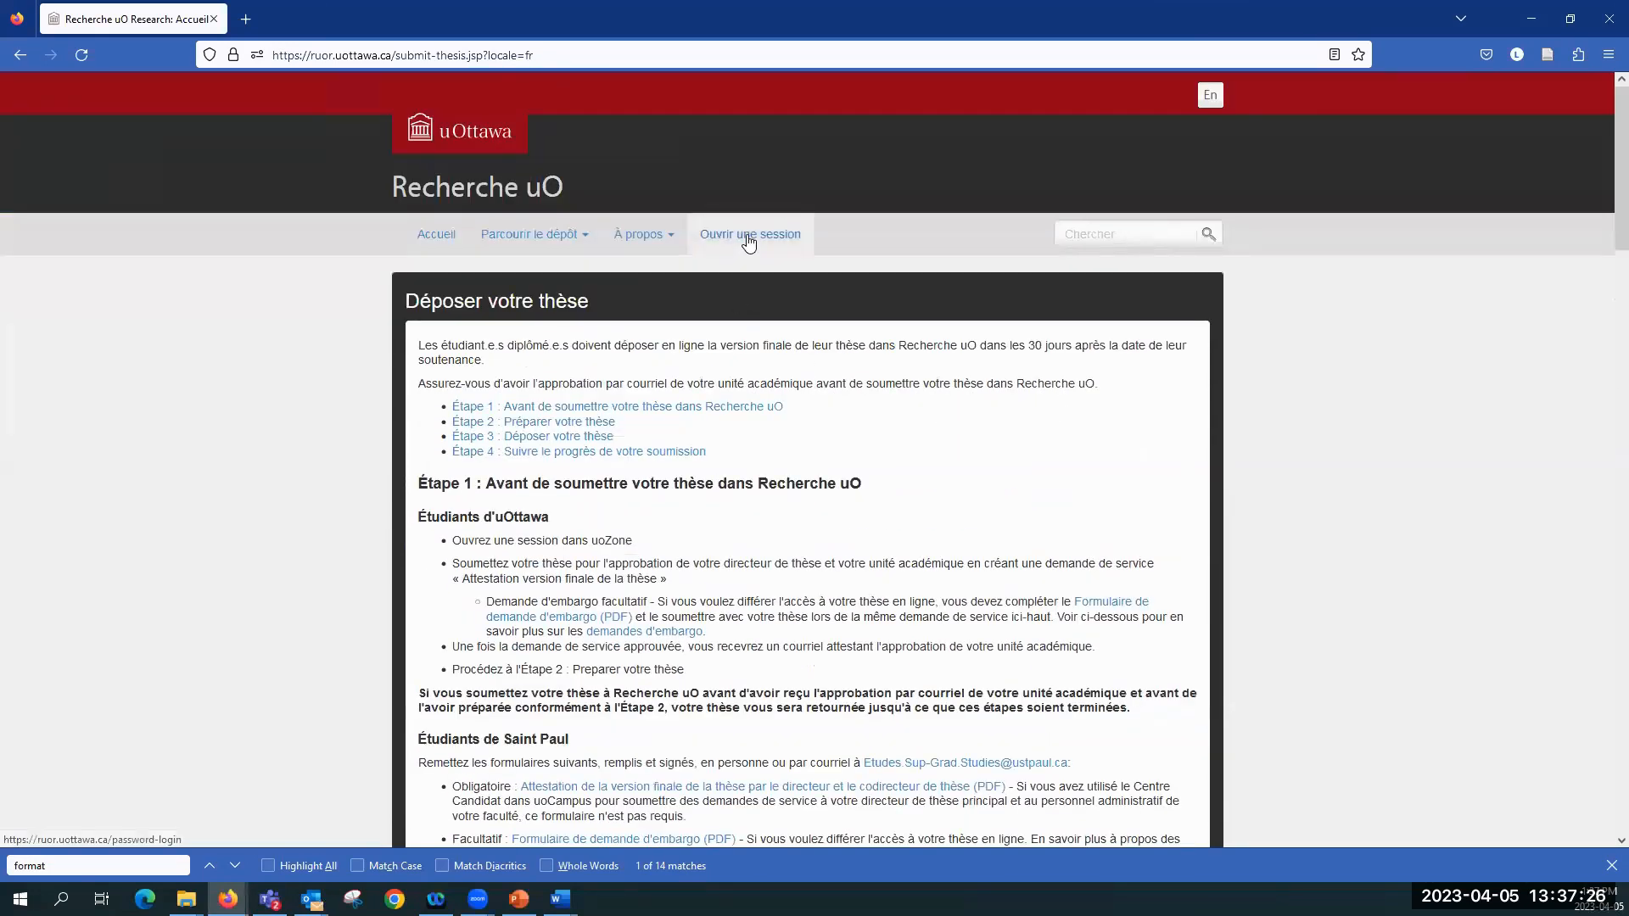
# Step: Log in to Recherche uO with the saved account e-mail and password
pyautogui.click(745, 247)
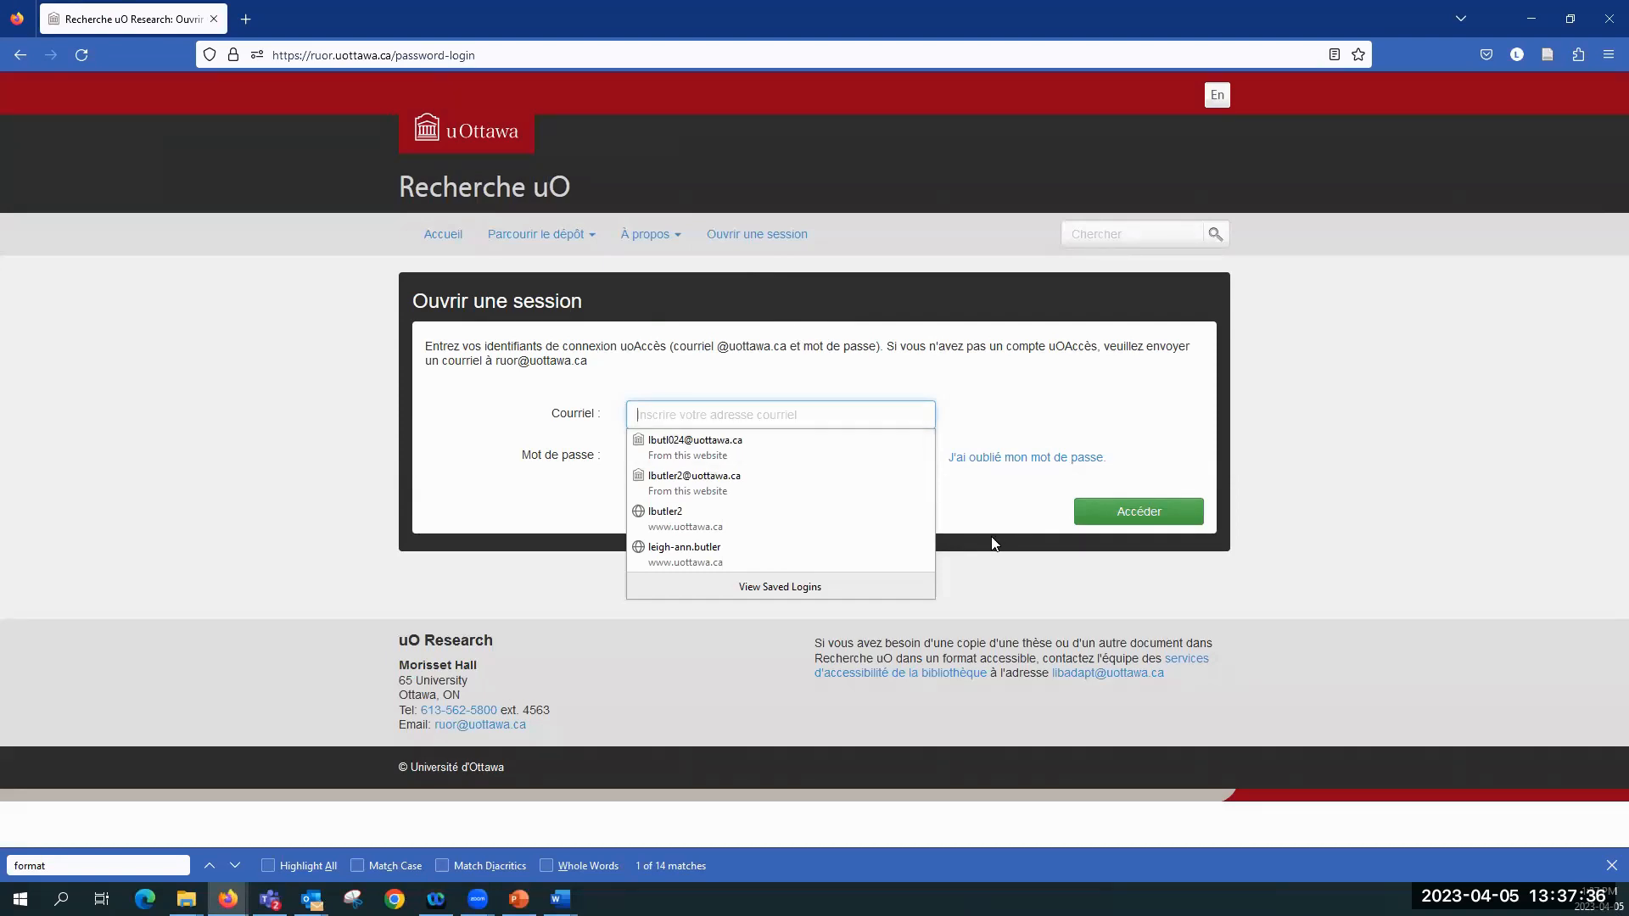
pyautogui.click(758, 485)
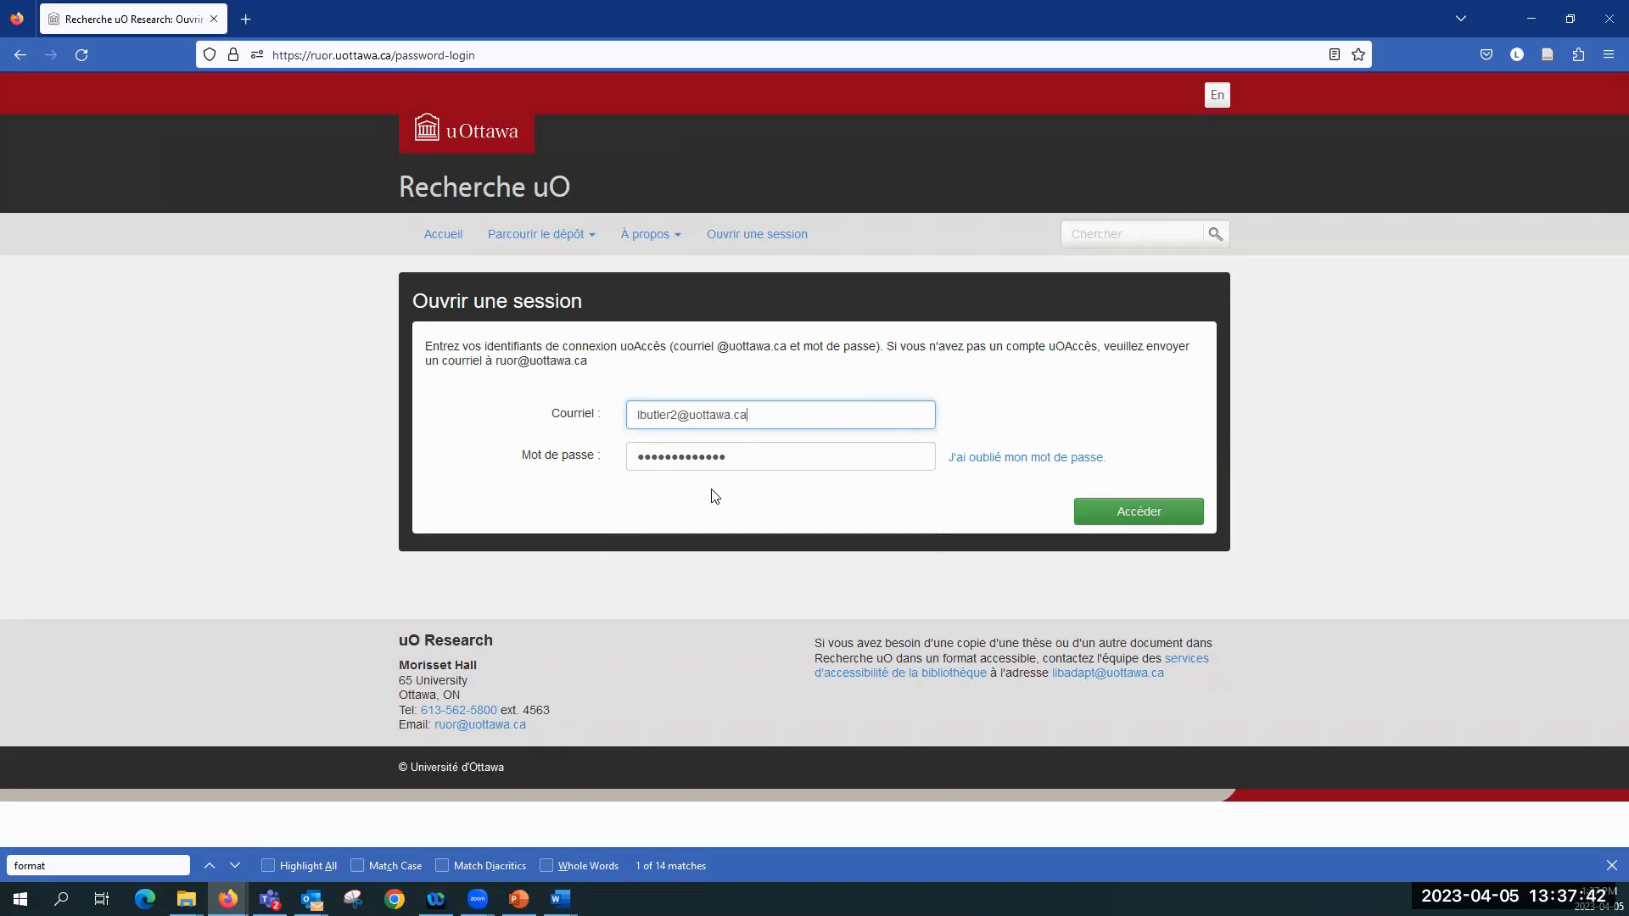
pyautogui.click(1107, 514)
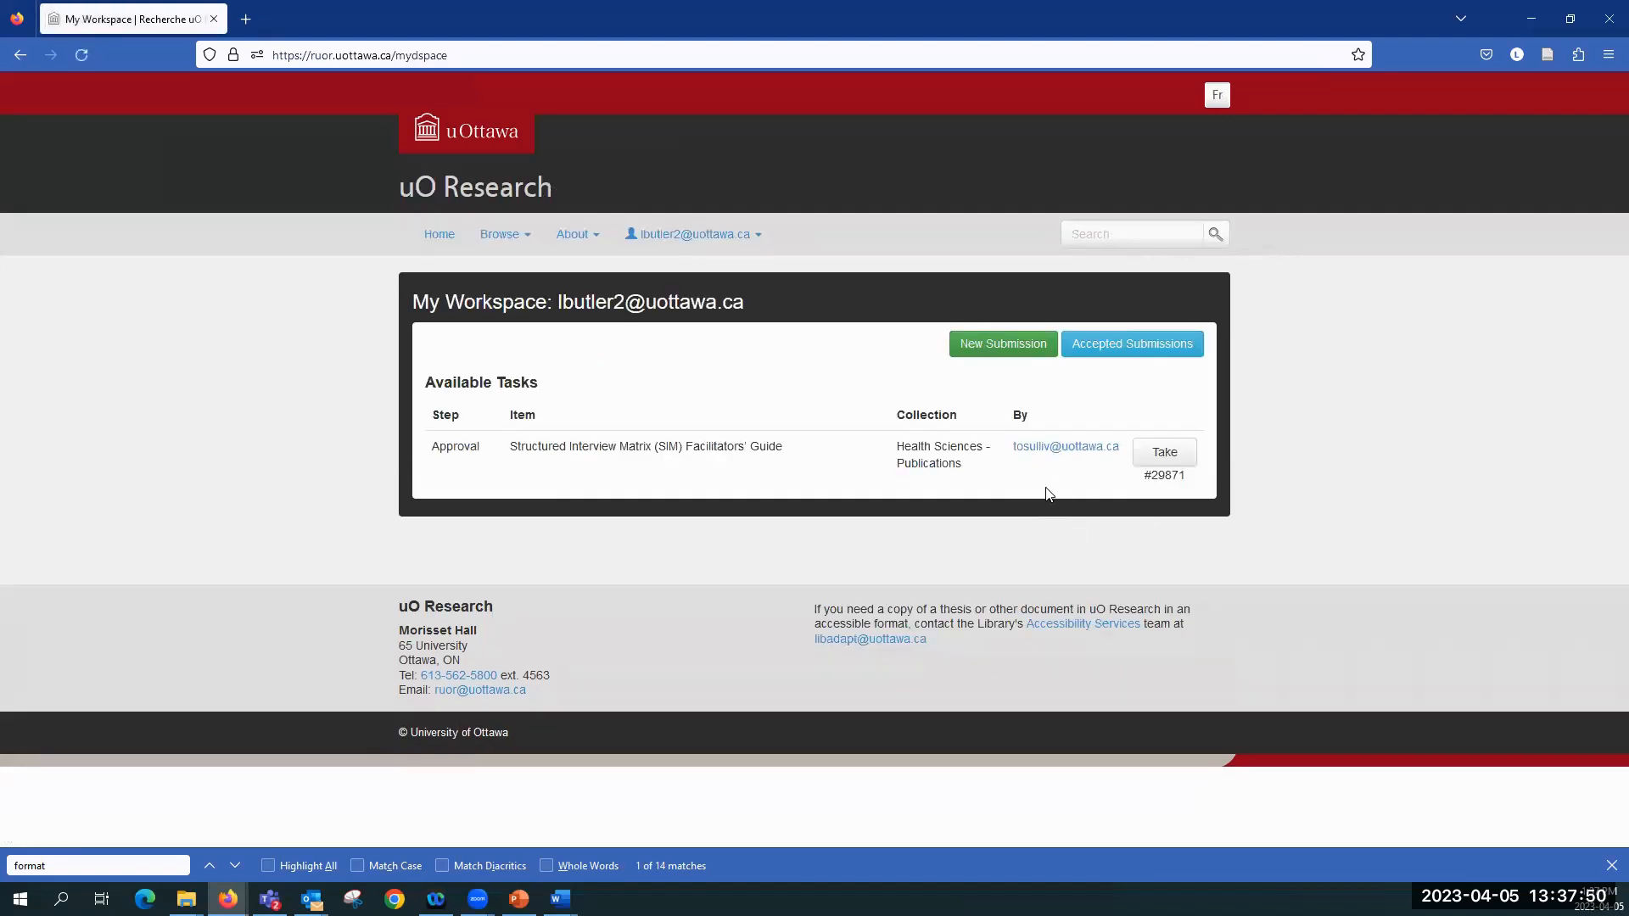
# Step: Switch the workspace to French and start a new manual submission in the "Thèses, 2011 -" collection
pyautogui.click(1217, 95)
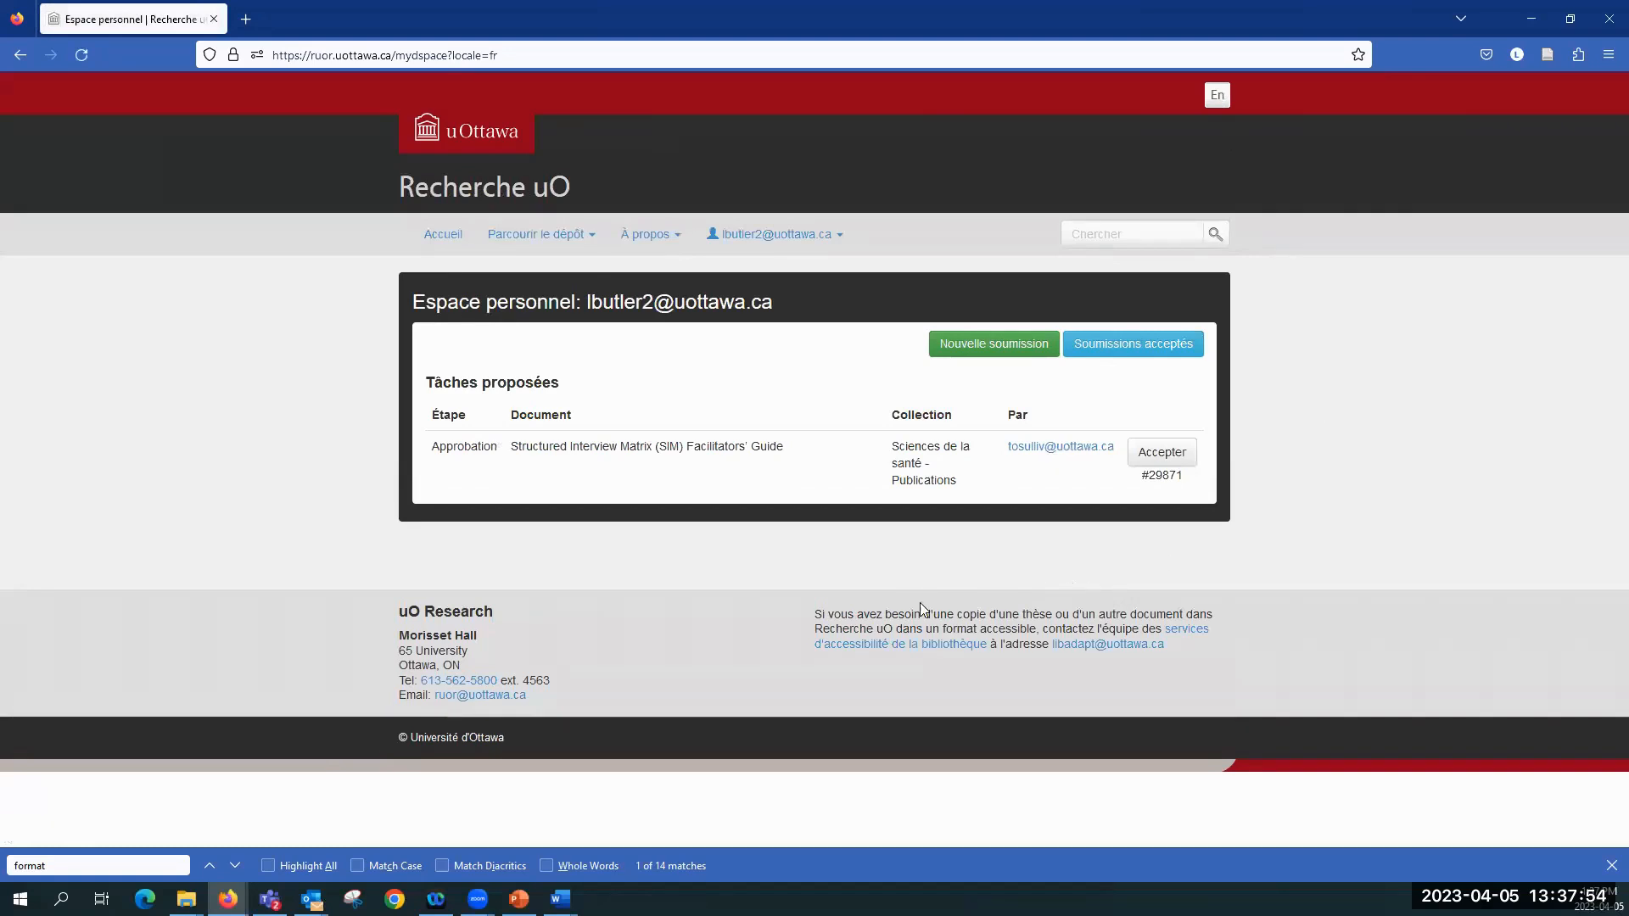
pyautogui.click(1001, 343)
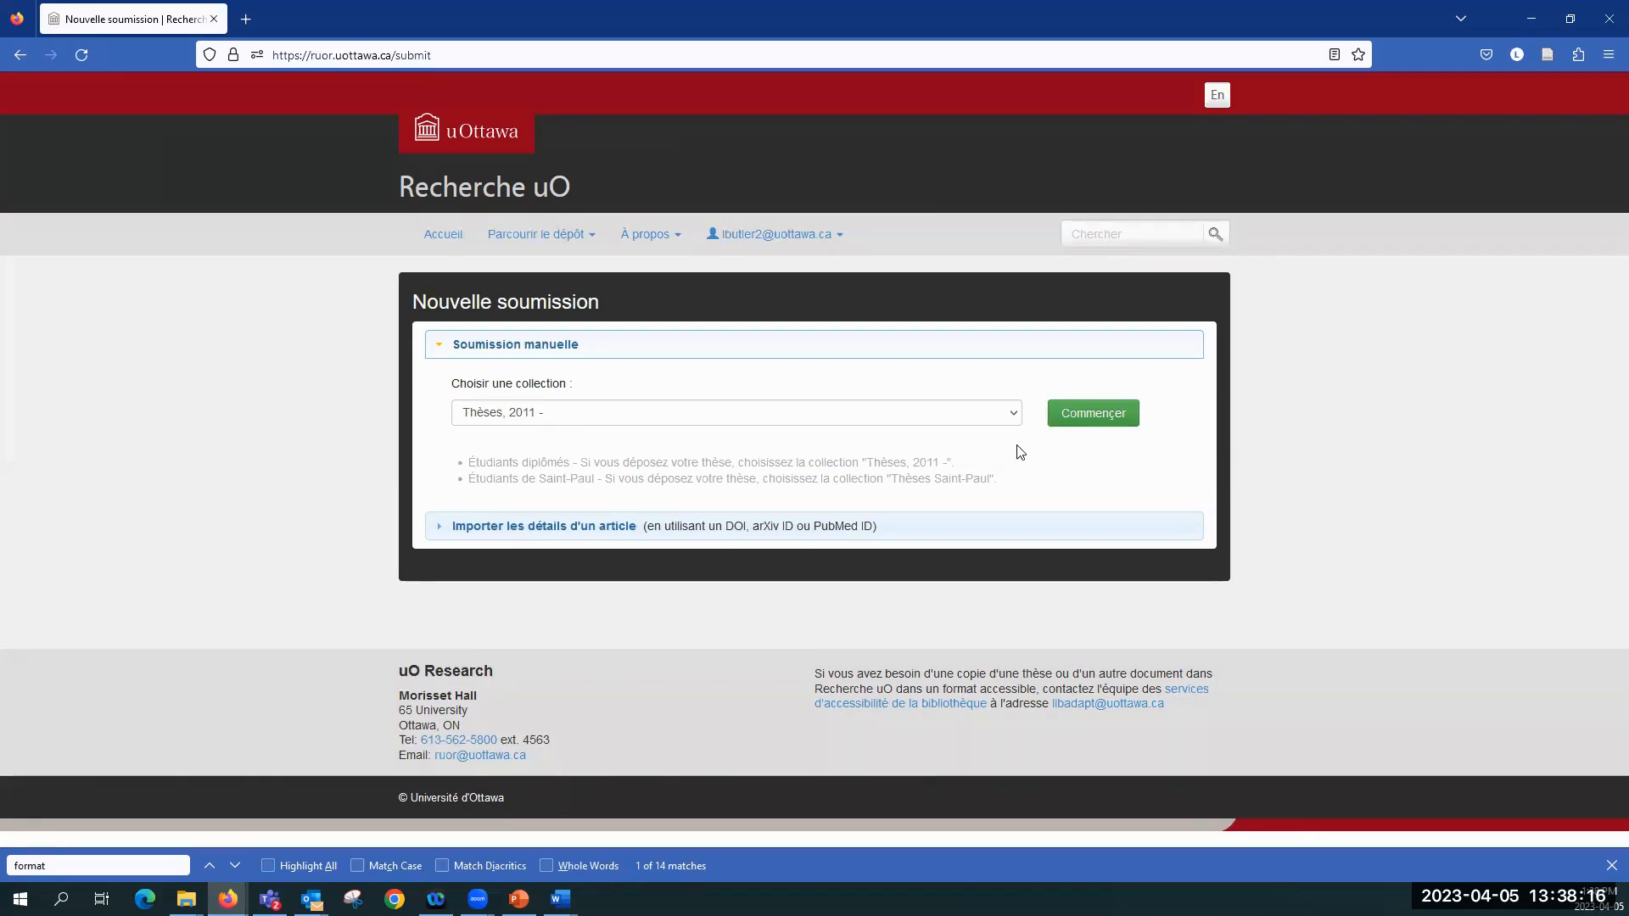
pyautogui.click(1091, 425)
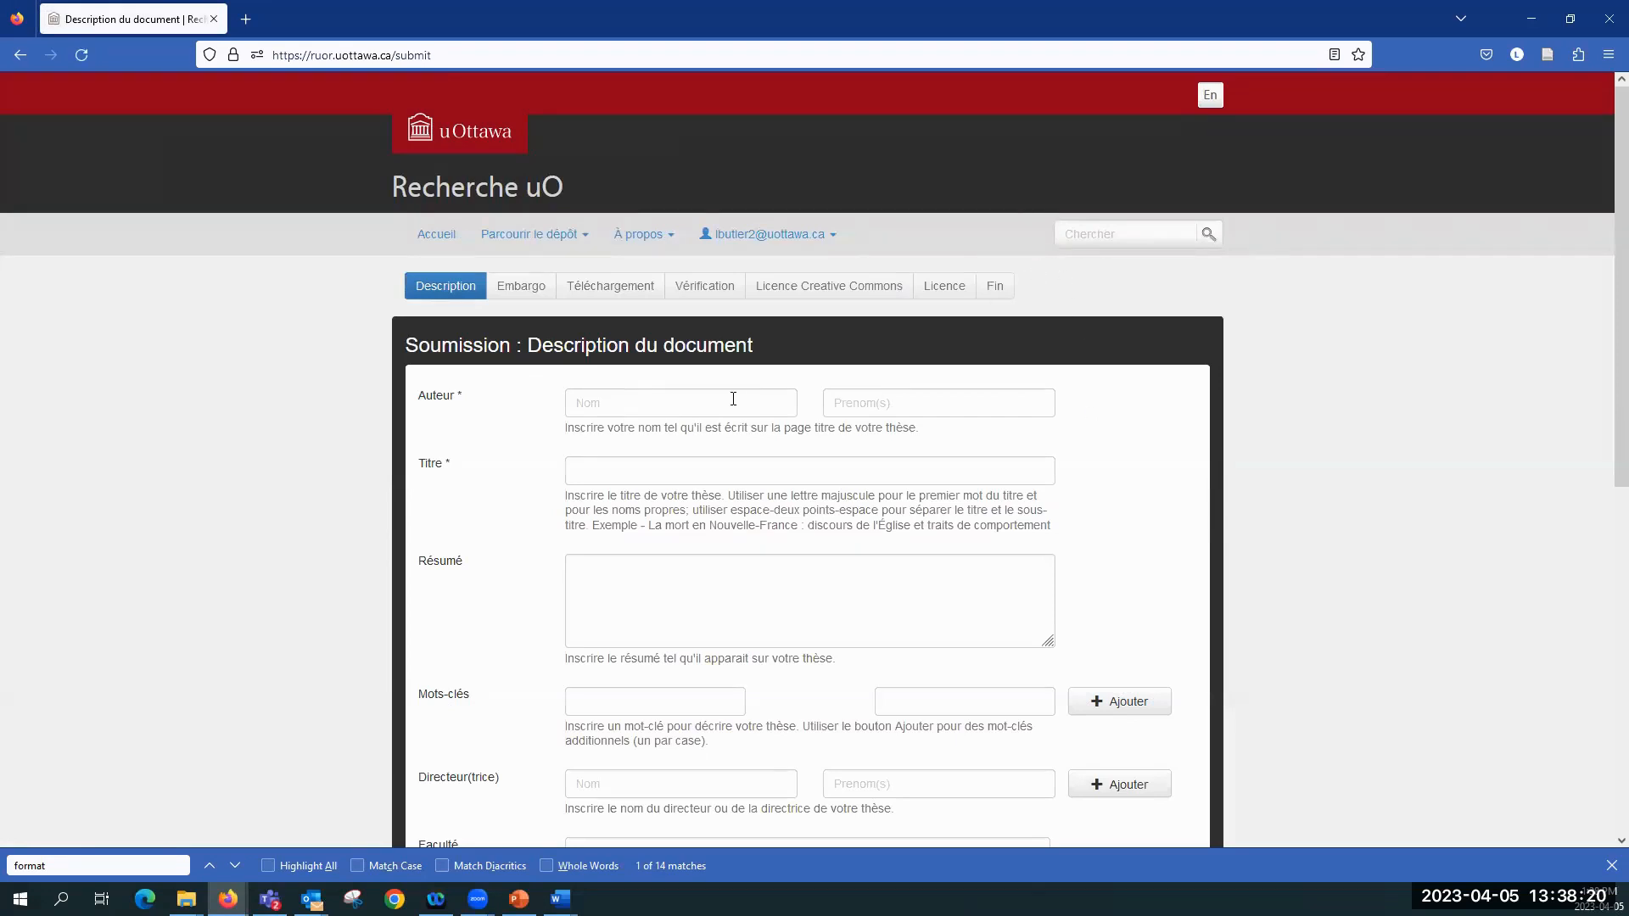
# Step: Enter the author's last name and first name in the document description
pyautogui.click(692, 403)
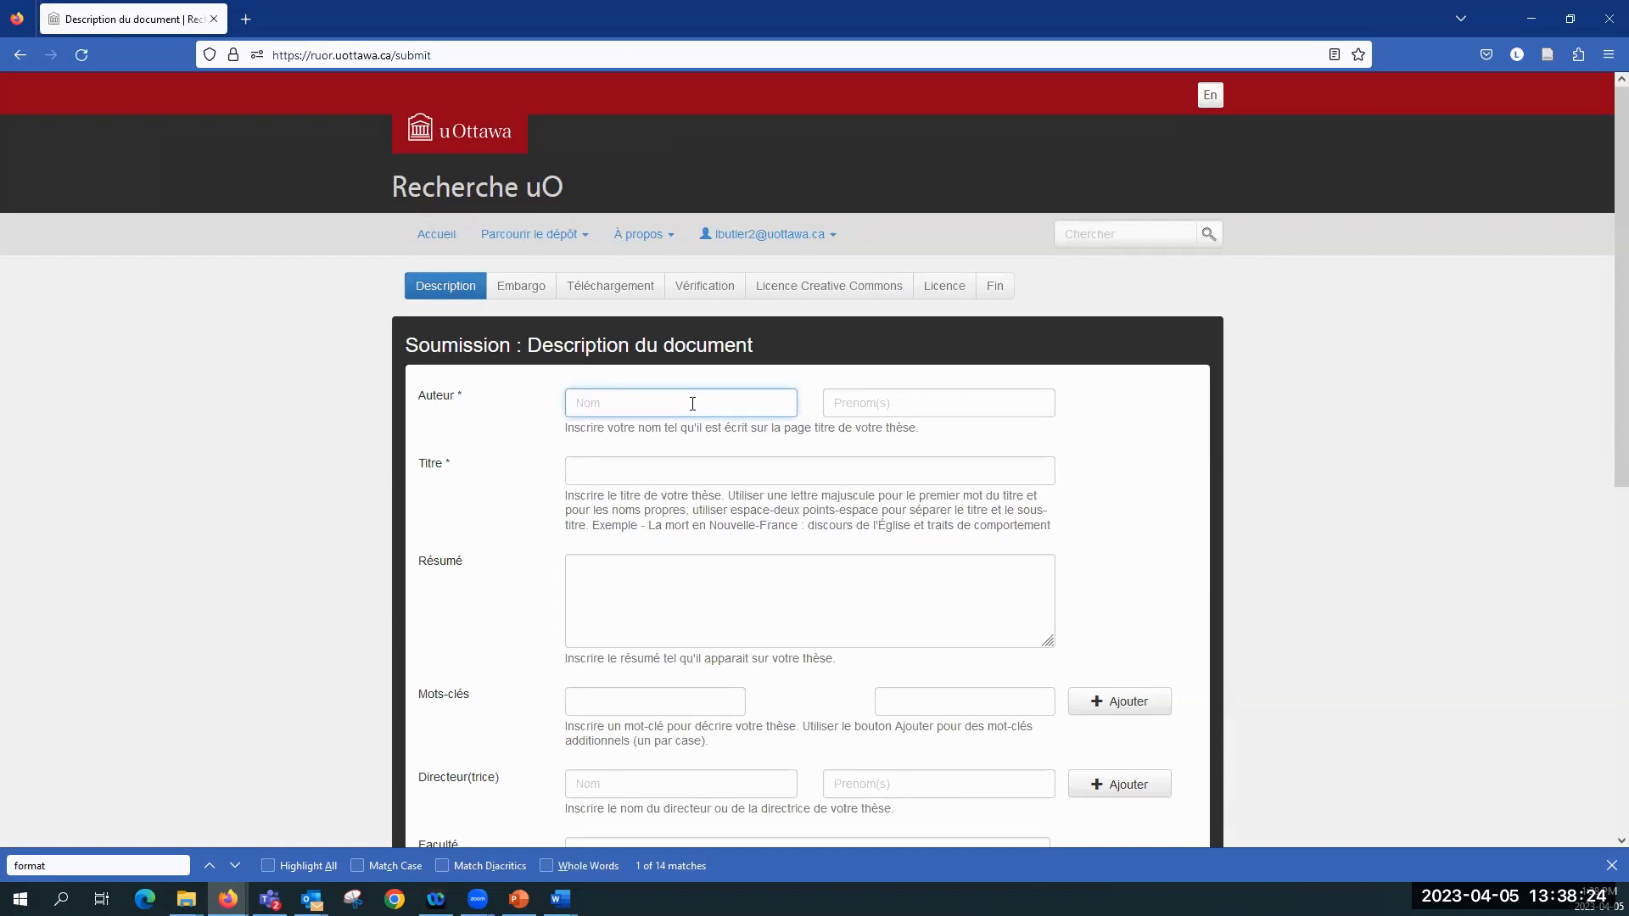
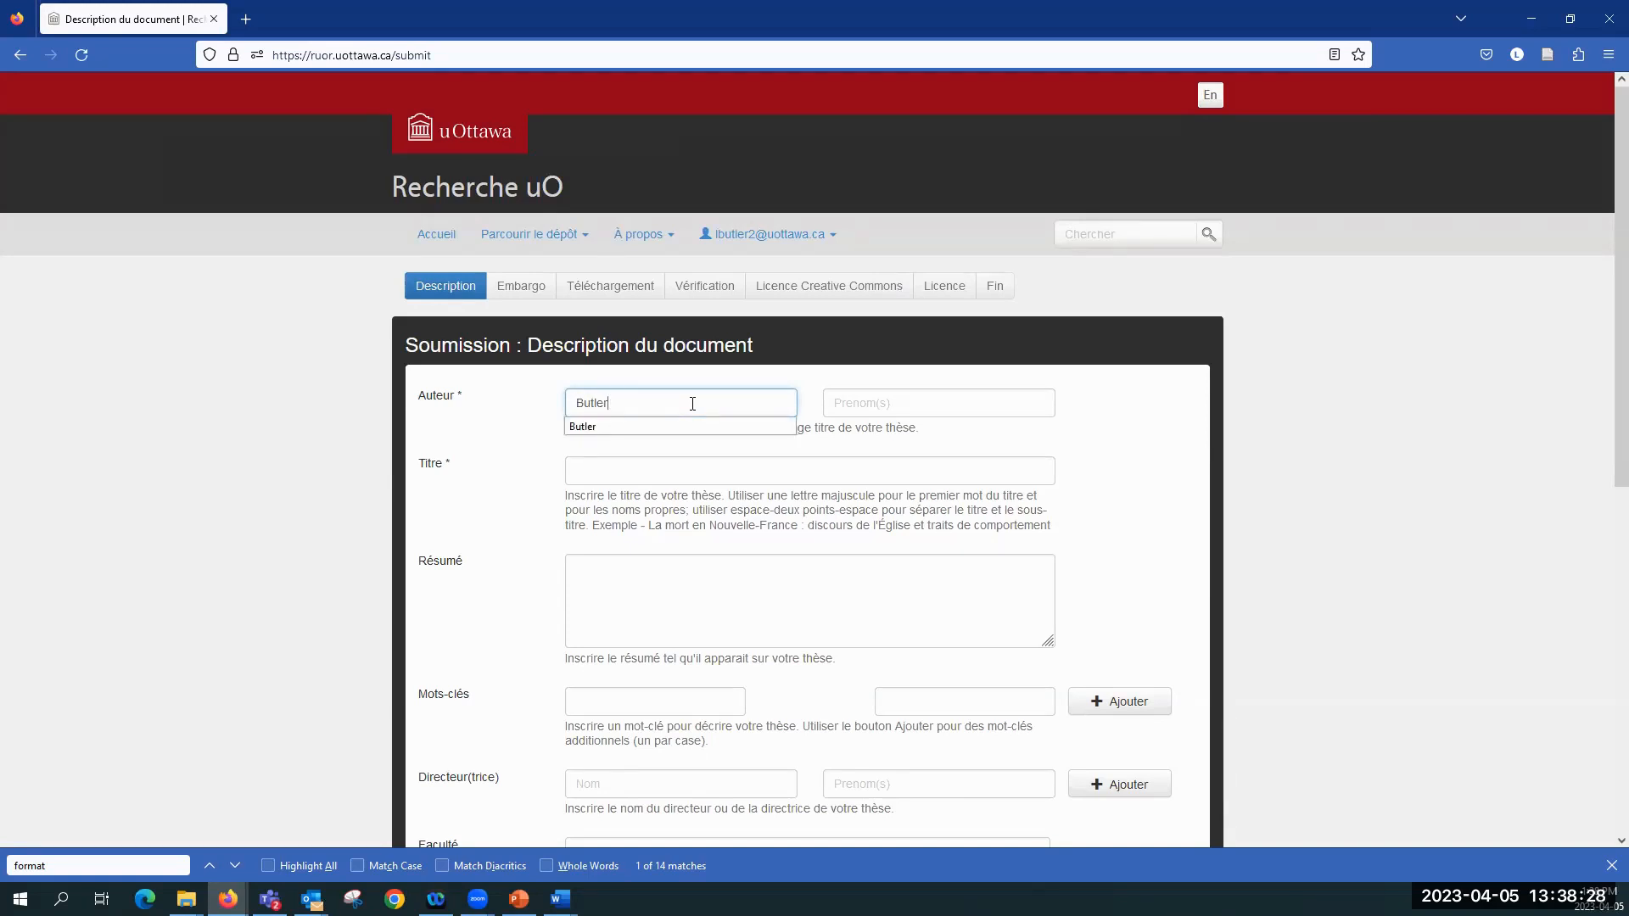
pyautogui.press('Tab')
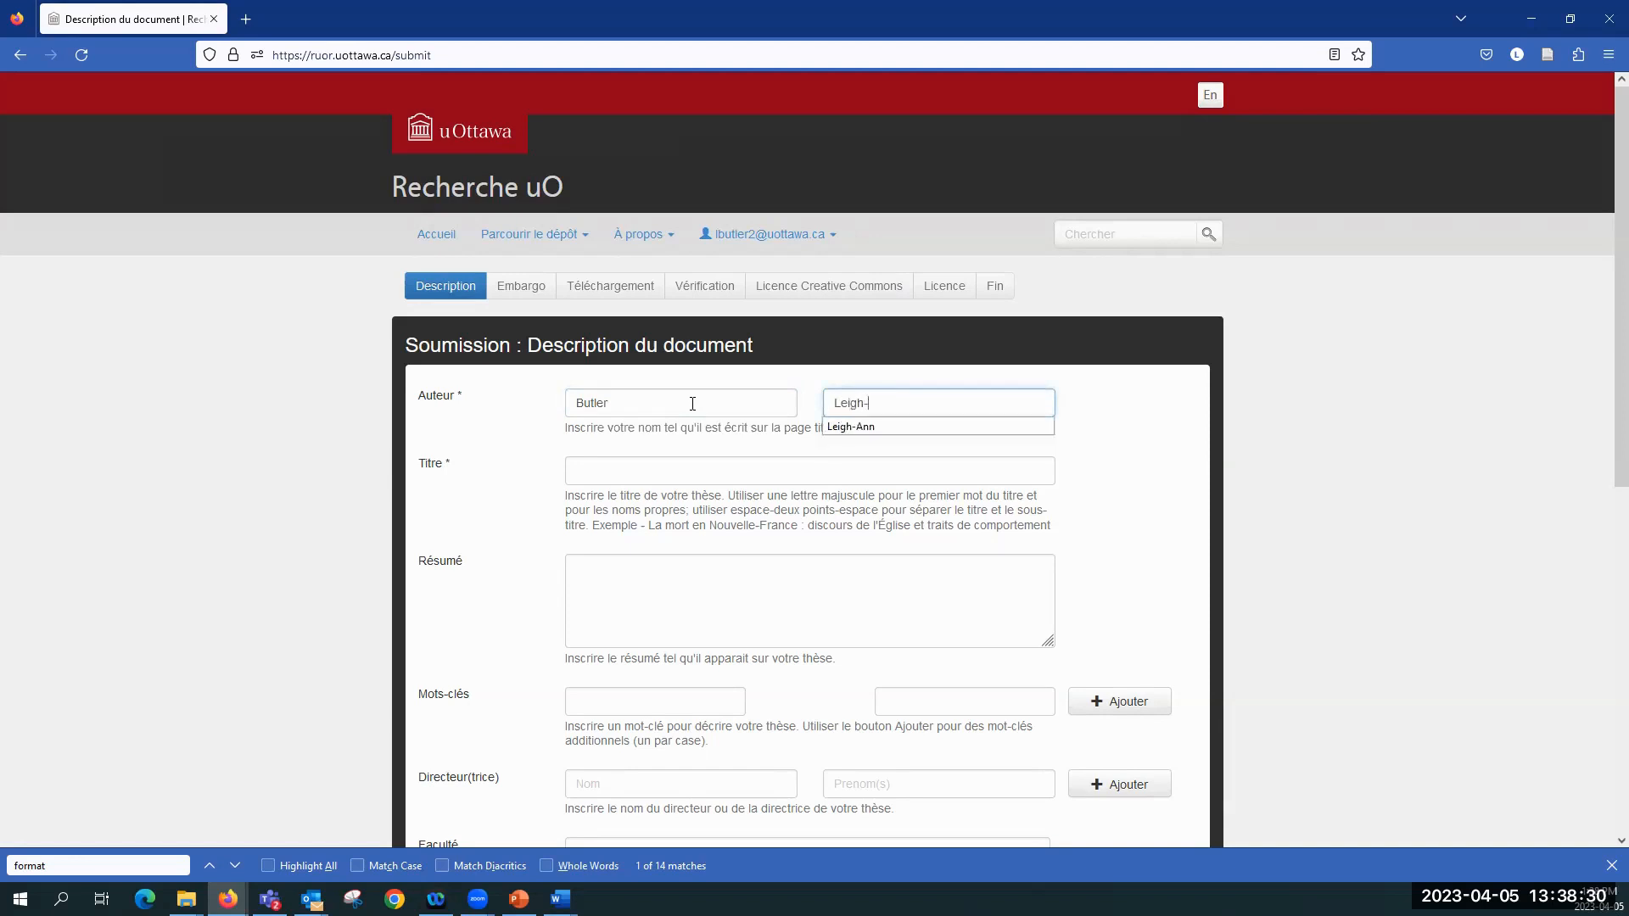
pyautogui.press('Tab')
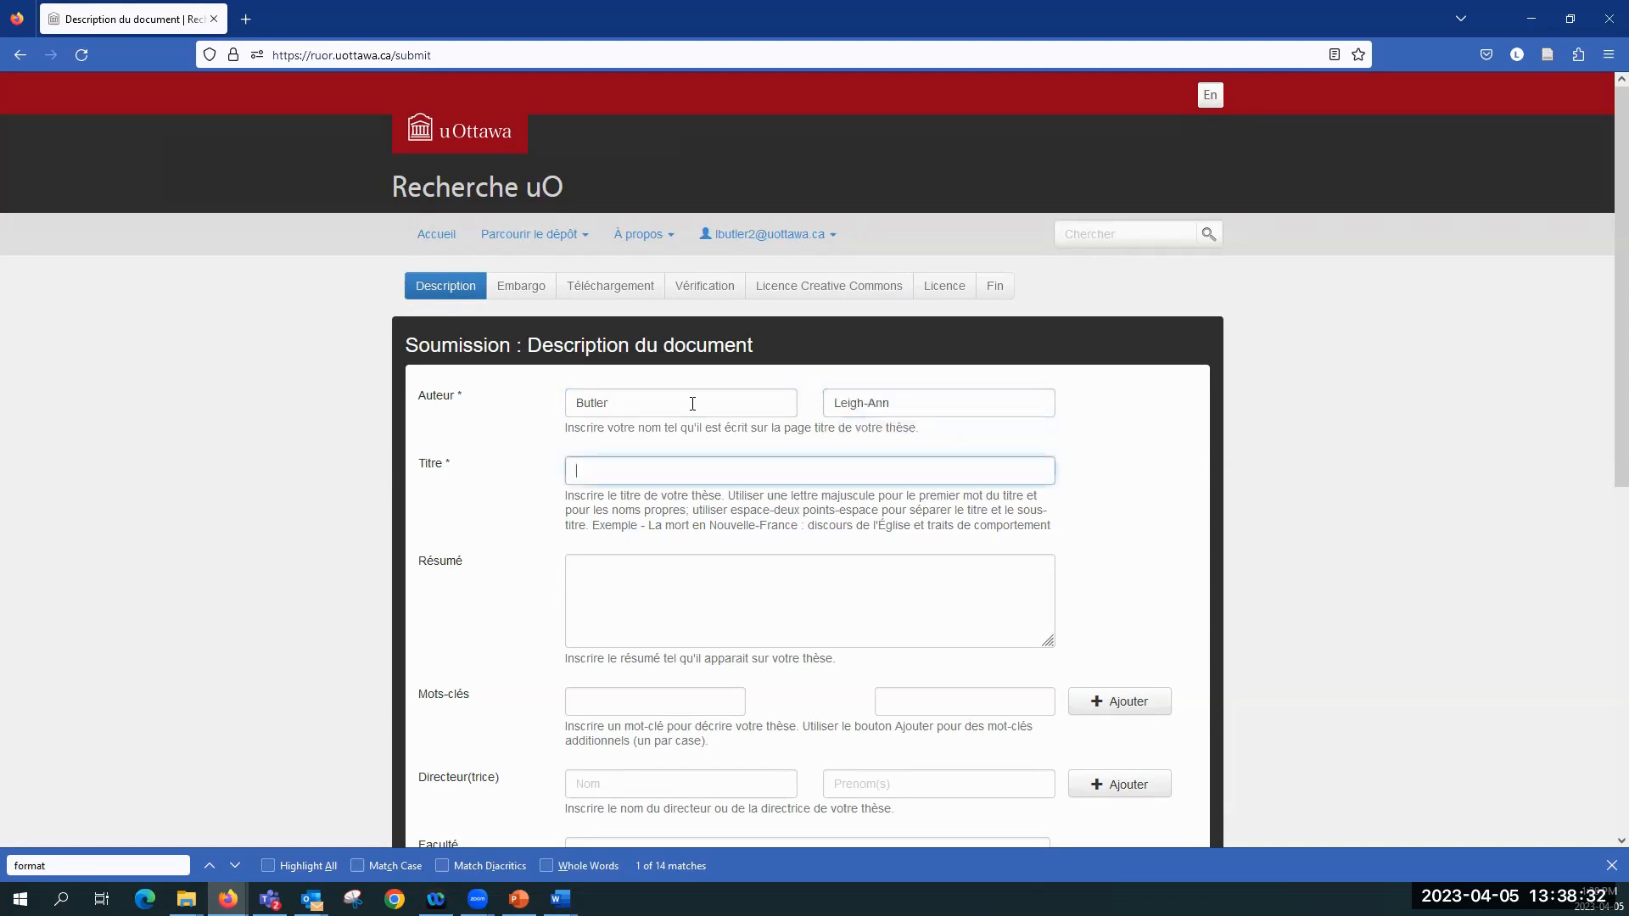
# Step: Enter "Test" as the thesis title and go on to the abstract field
pyautogui.scroll(-1, 741, 474)
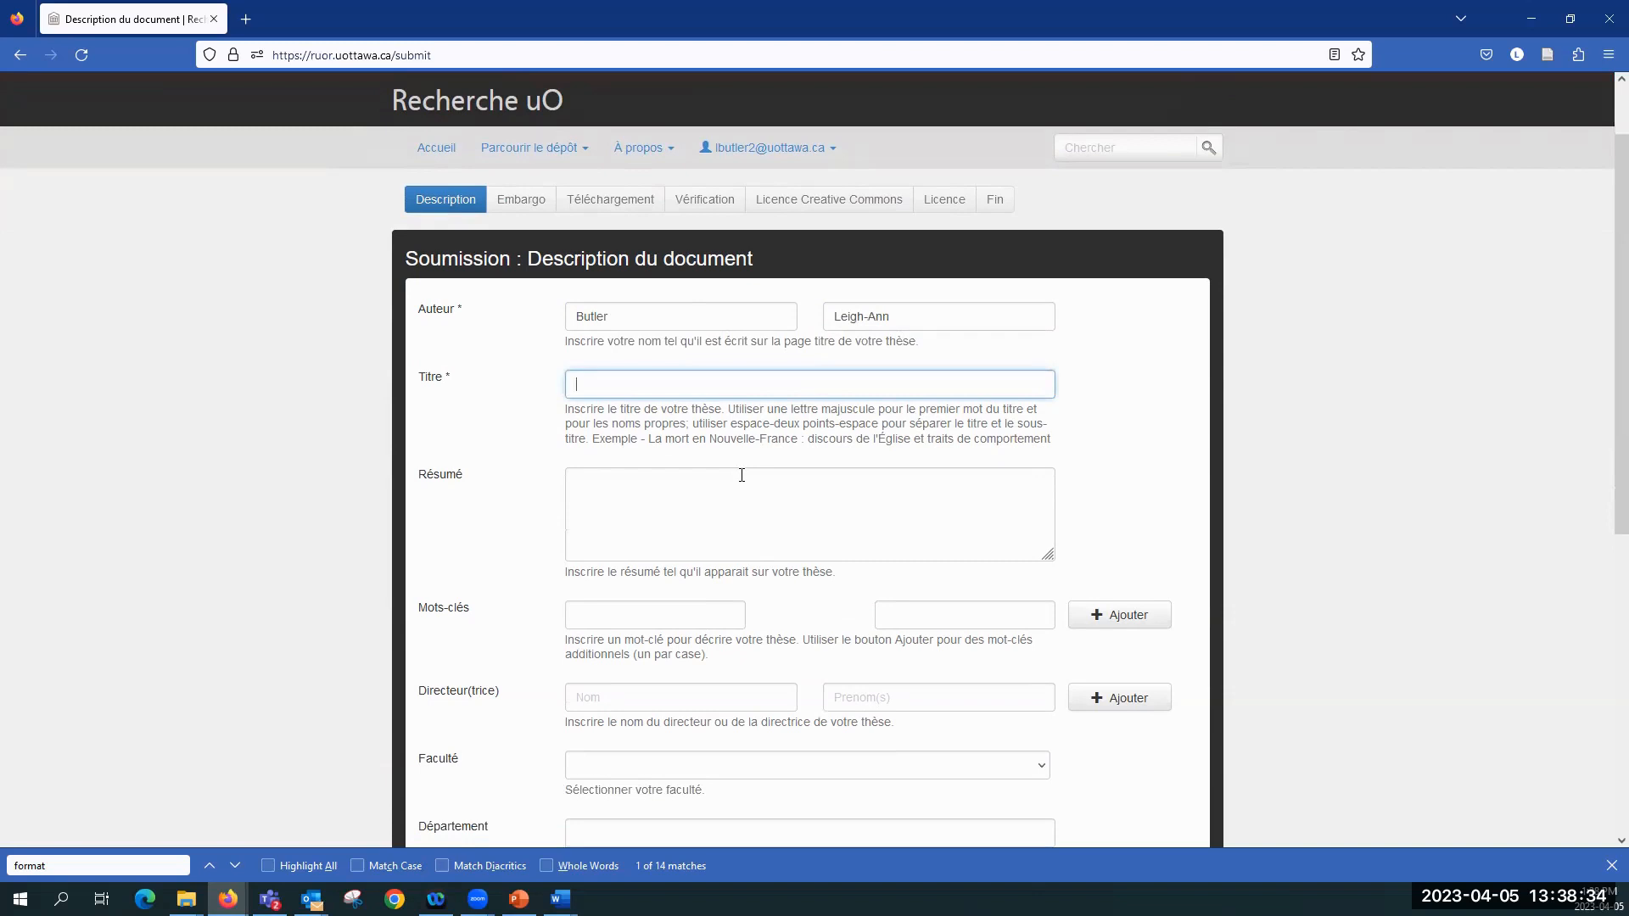
pyautogui.write('Test')
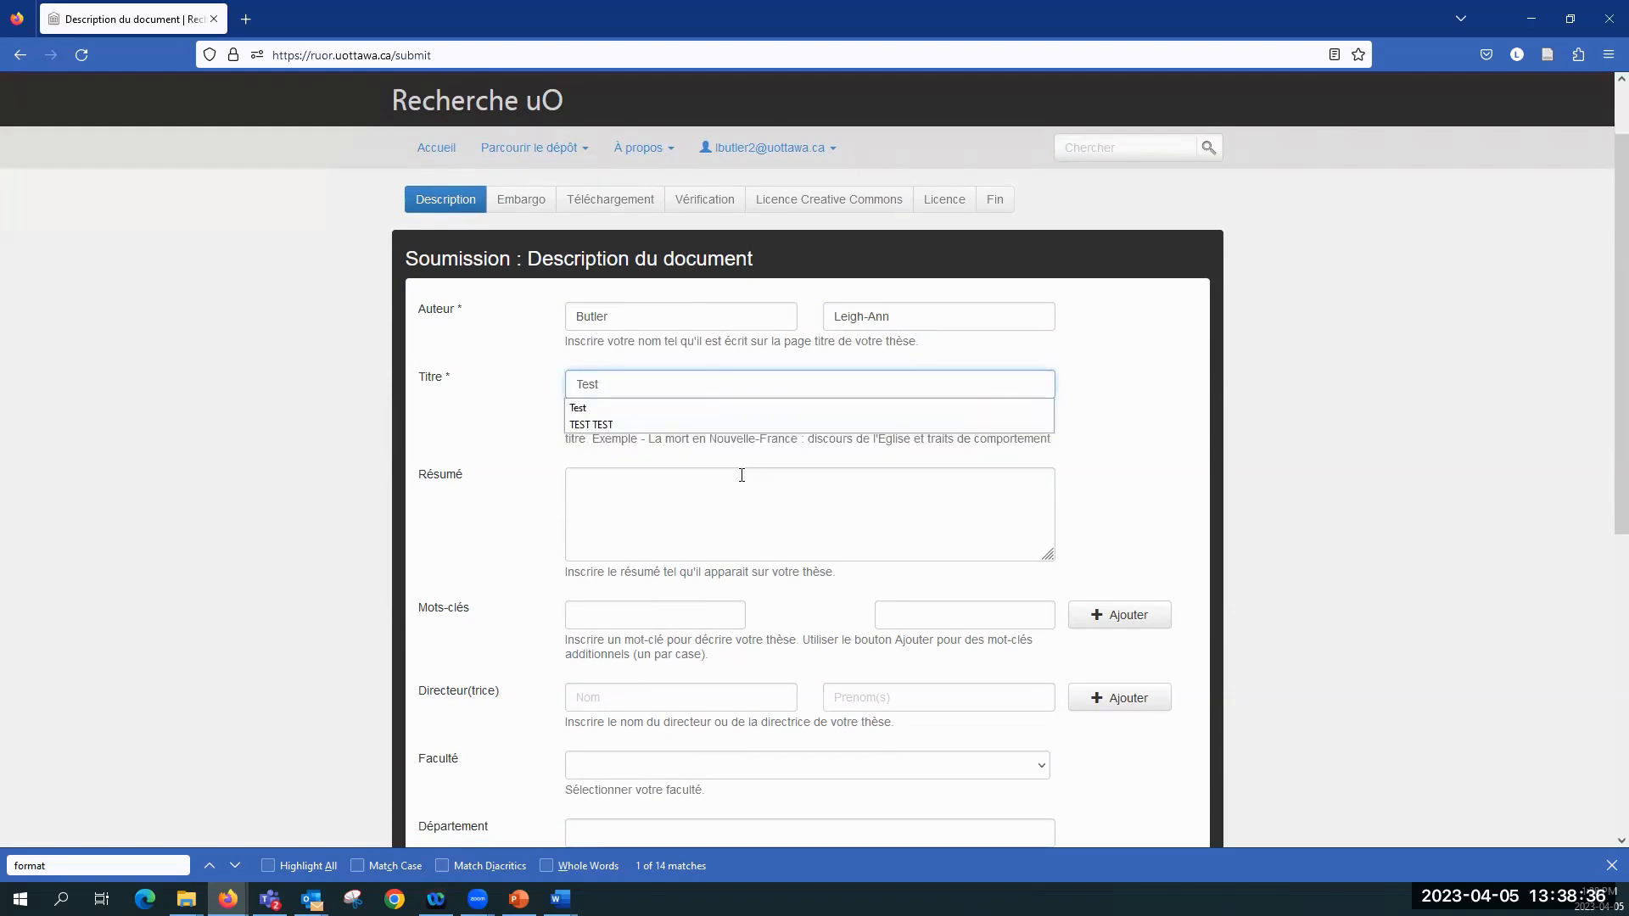
pyautogui.click(742, 475)
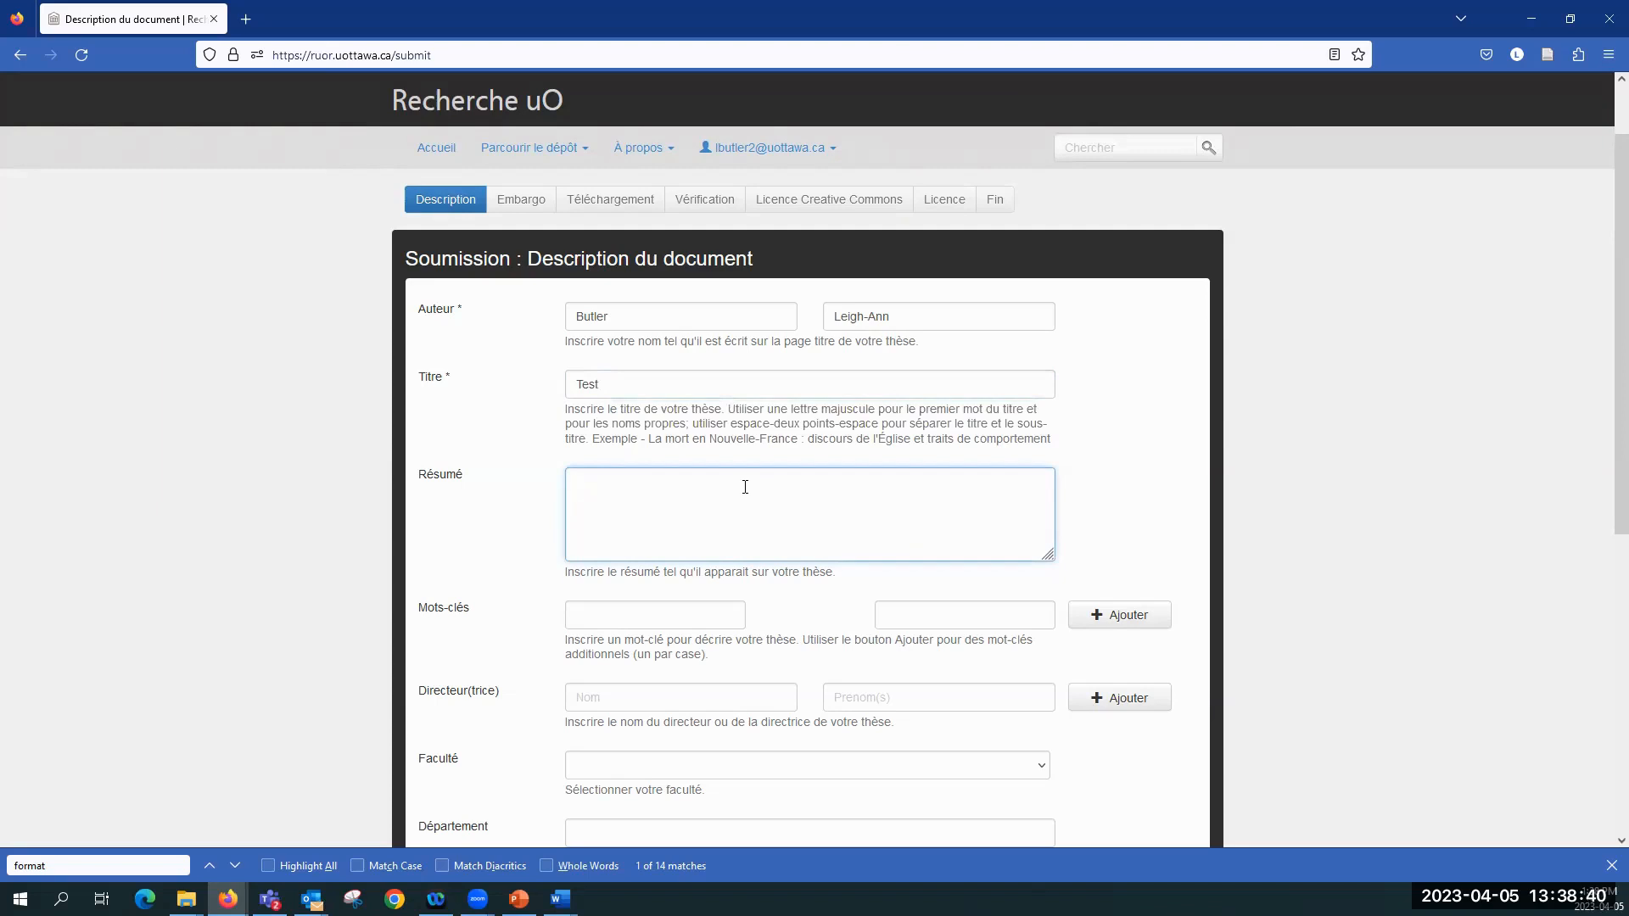
# Step: Enter the thesis supervisor's last name and first name, leaving the abstract and keywords empty
pyautogui.scroll(-1, 745, 486)
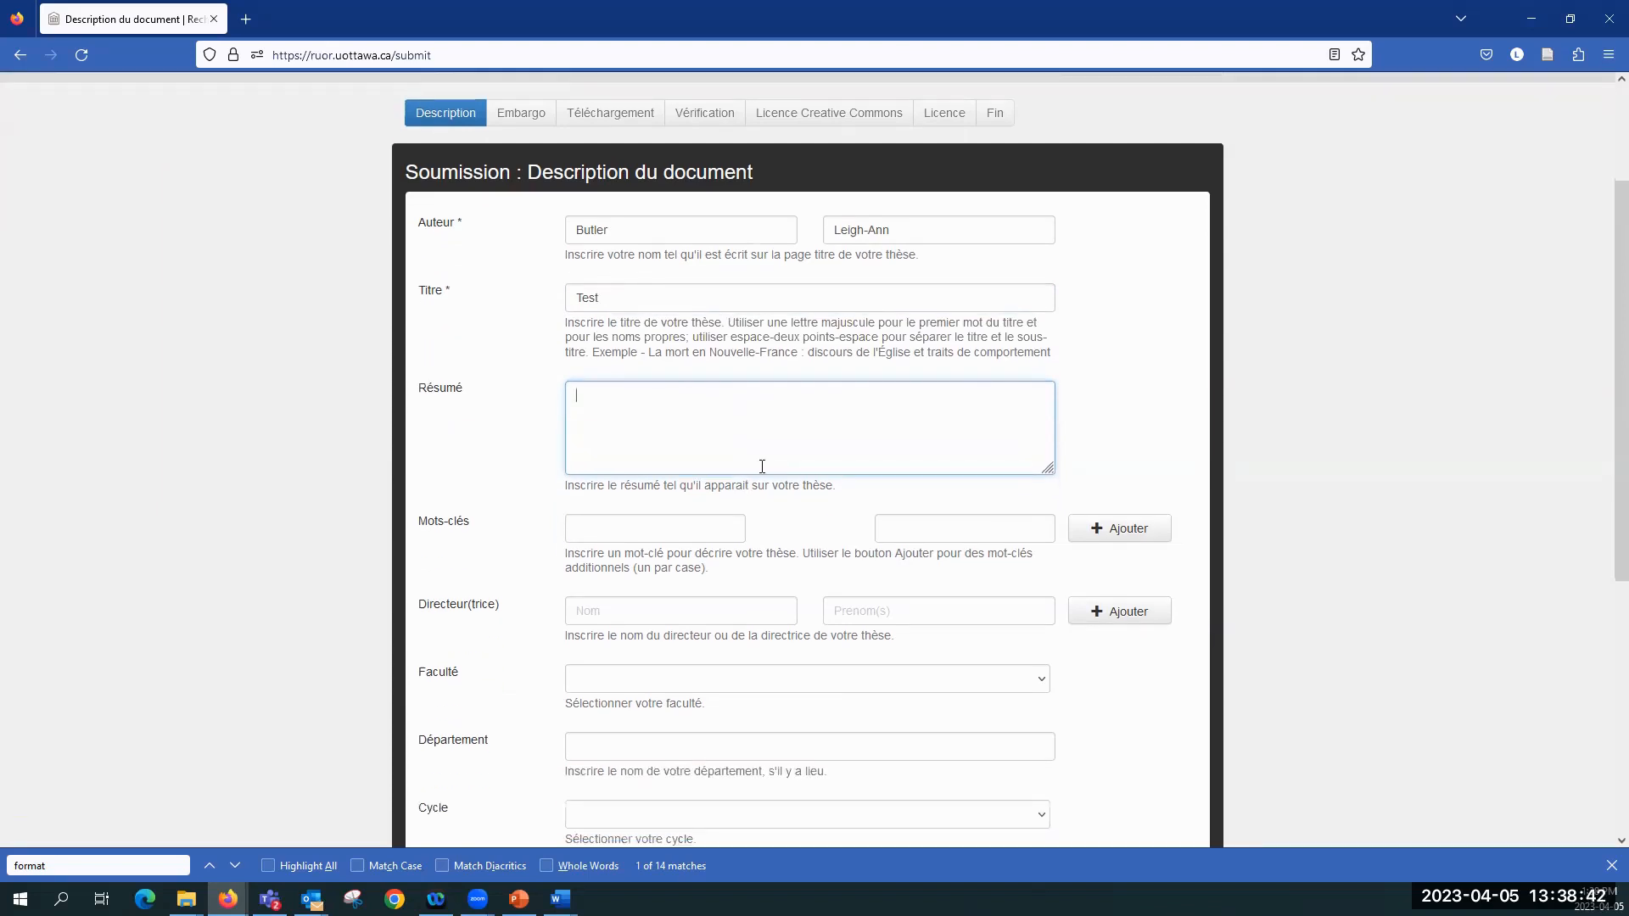
pyautogui.scroll(-2, 760, 465)
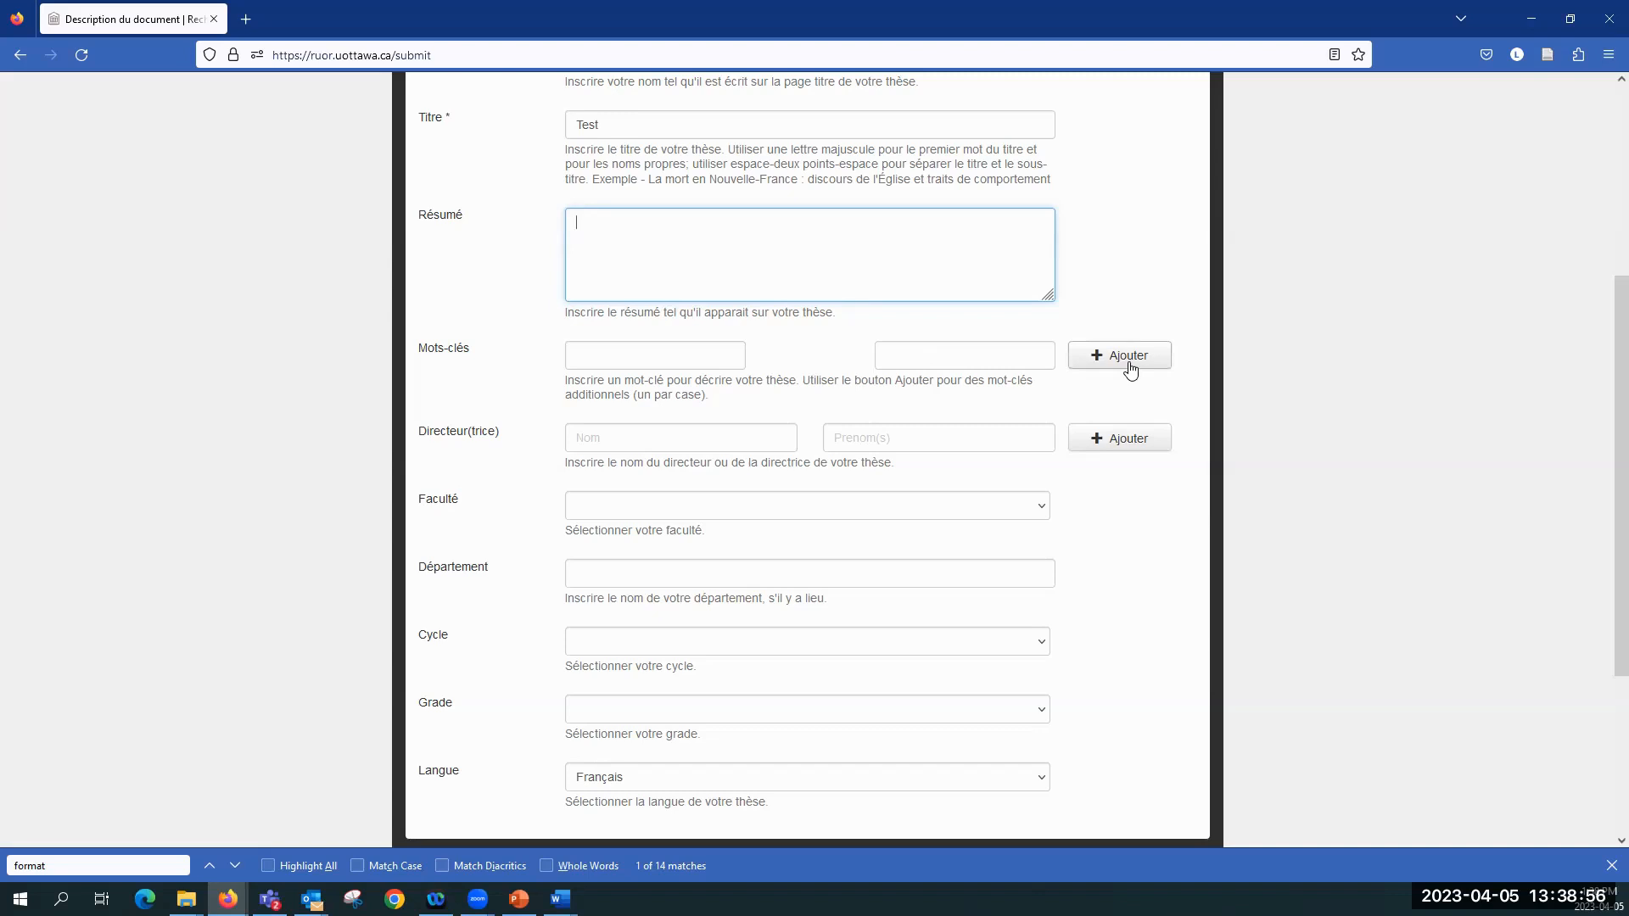
pyautogui.scroll(-2, 1131, 368)
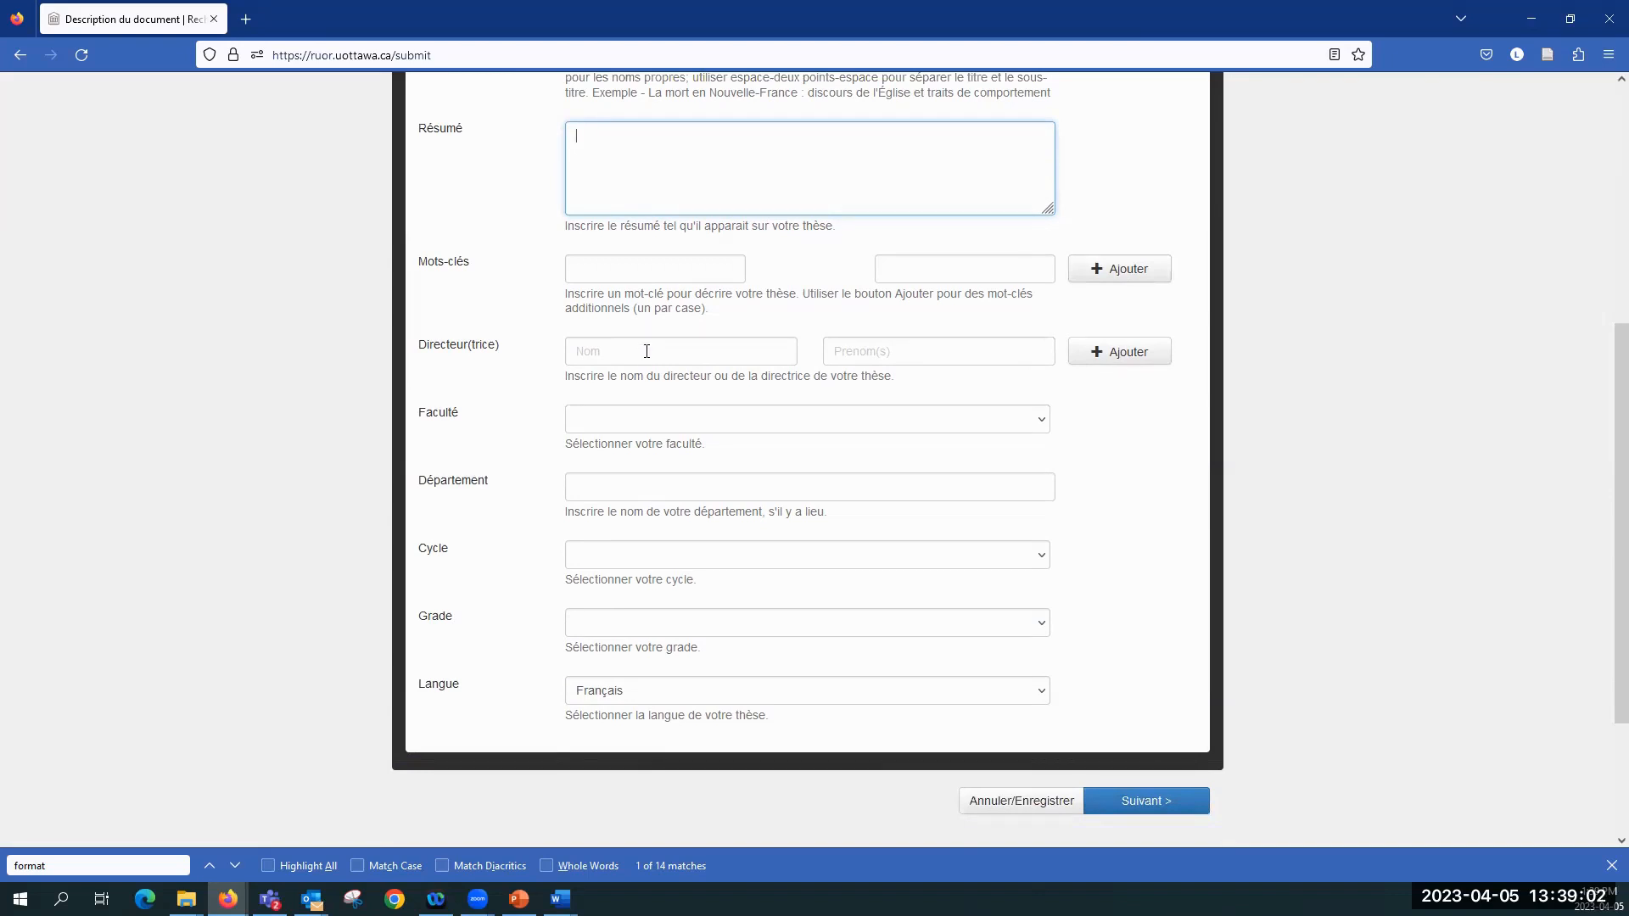
pyautogui.click(736, 354)
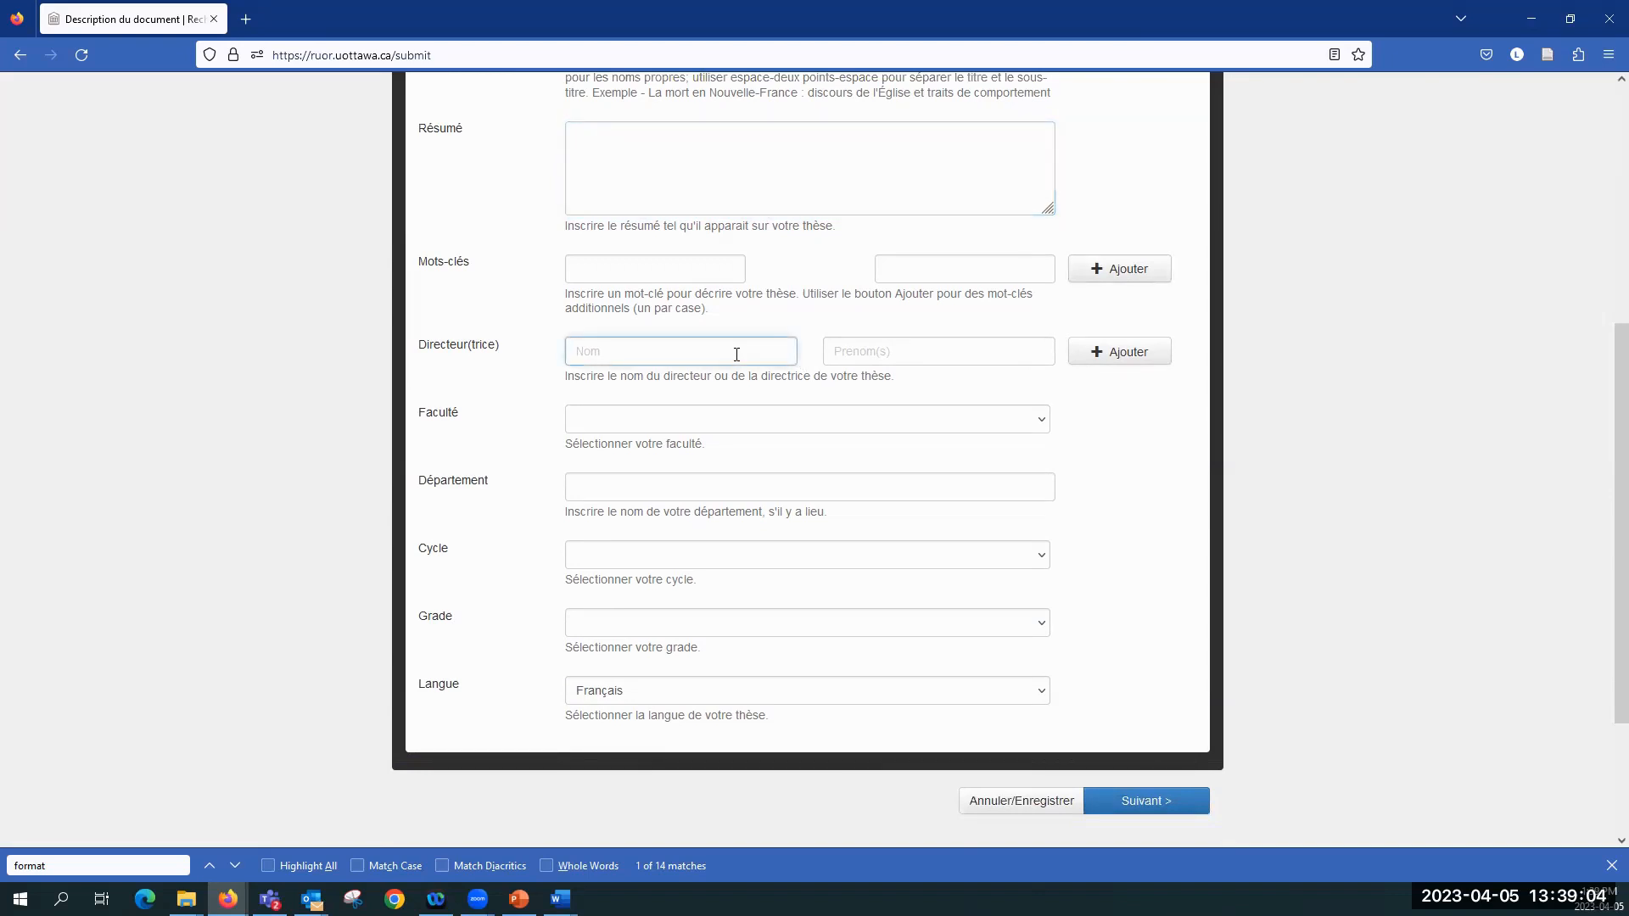
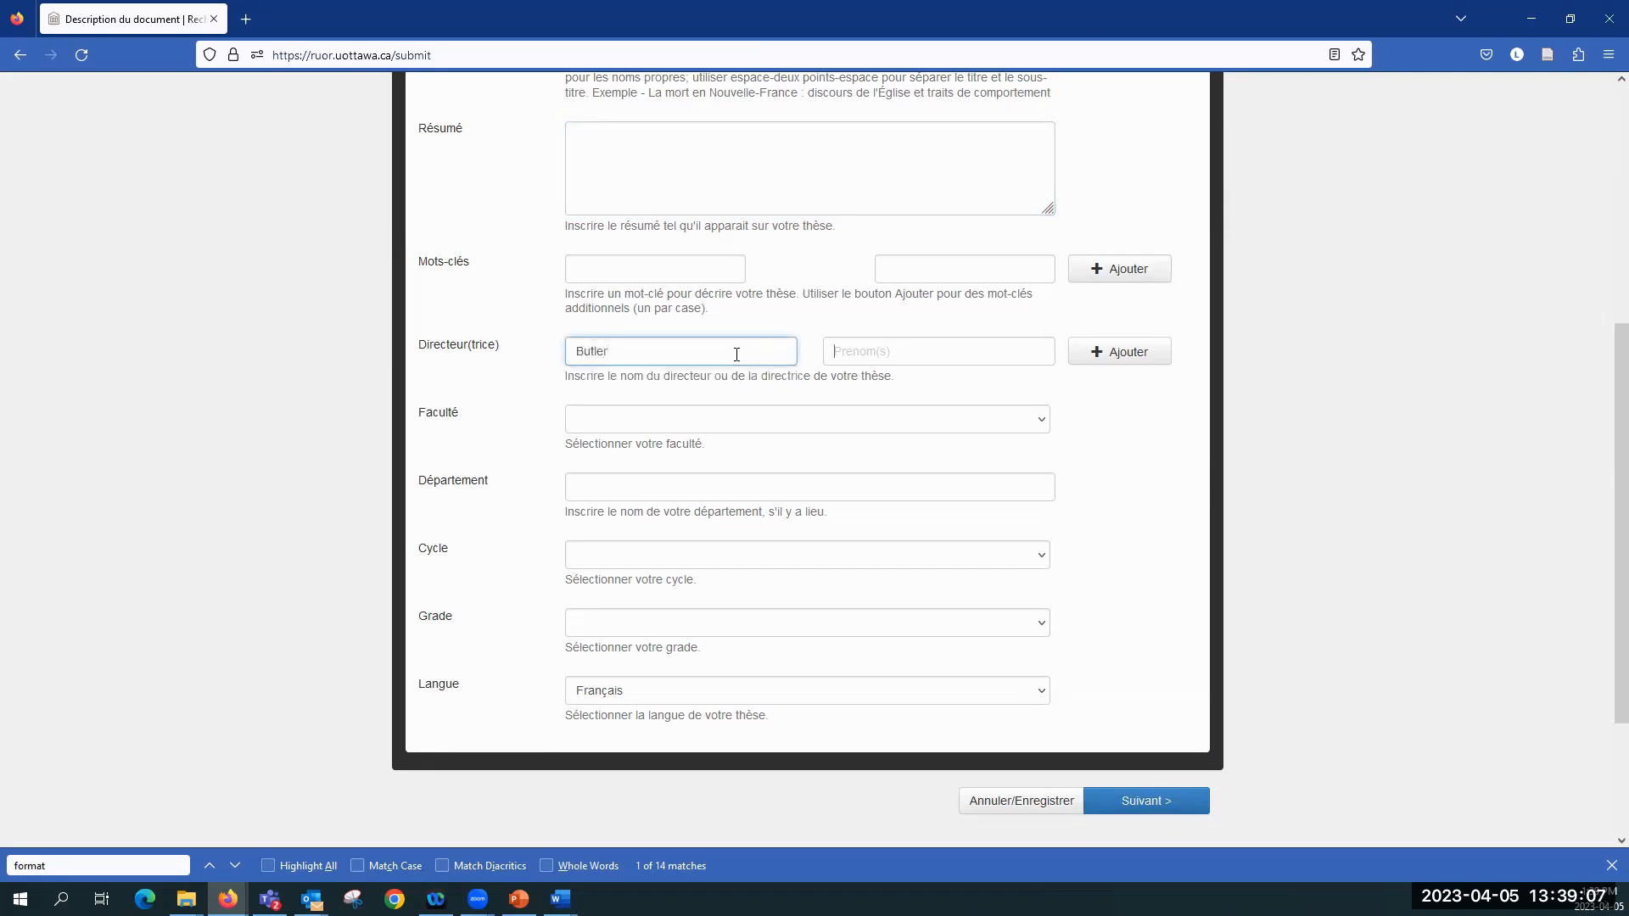
pyautogui.press('Tab')
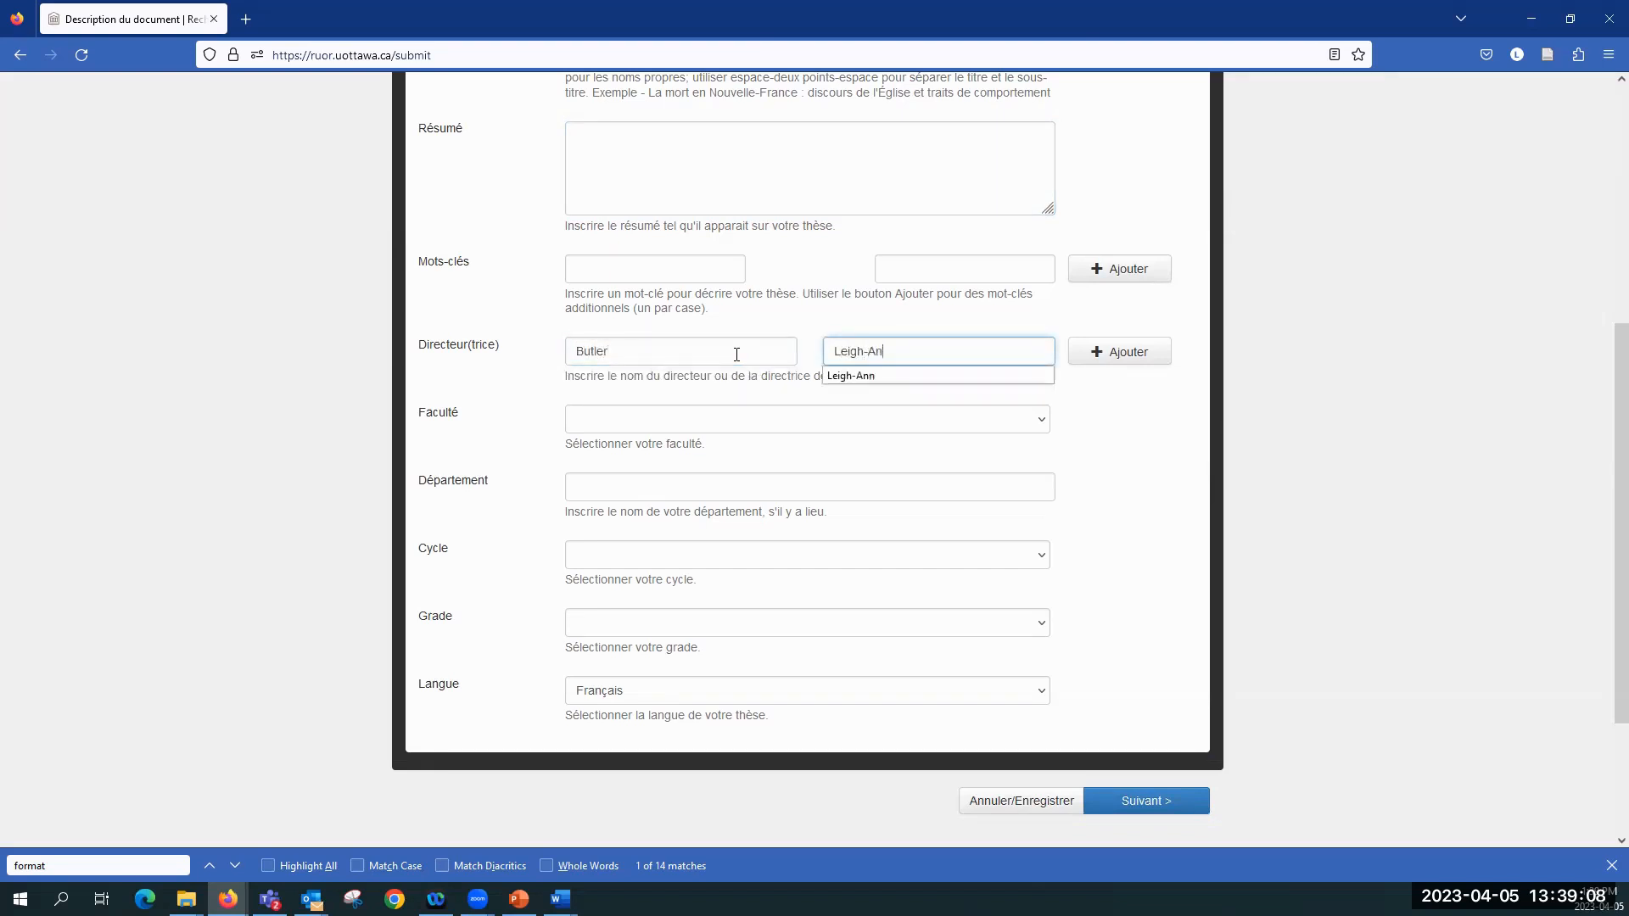
pyautogui.click(509, 391)
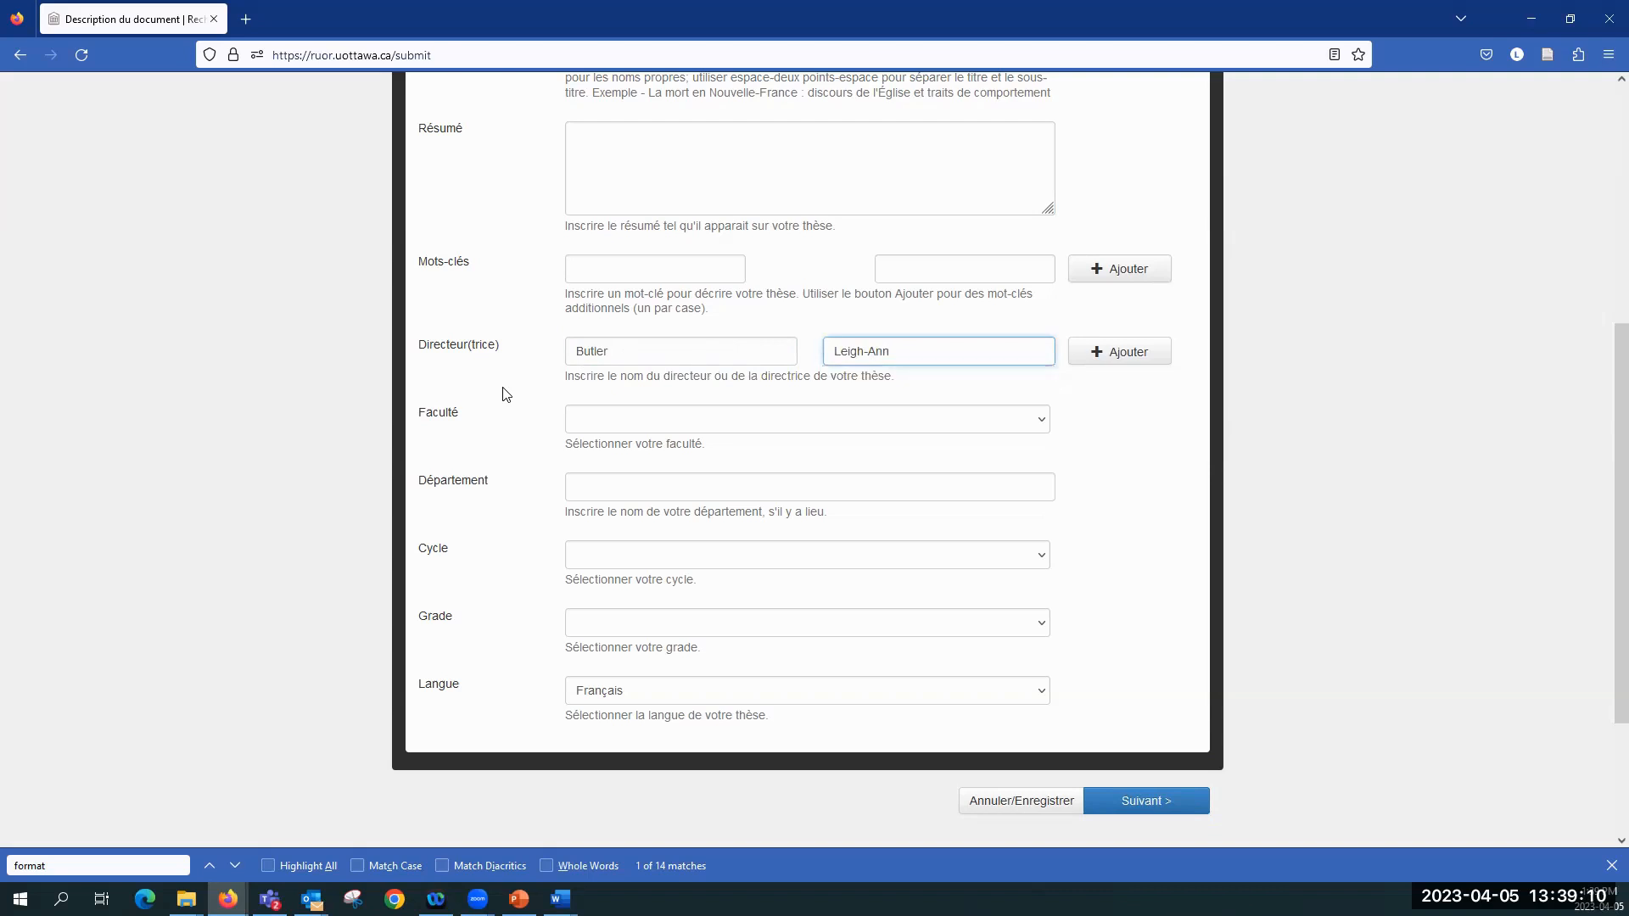
# Step: Set the faculty to Arts and the department to "l'ecole des etudes d'information" in the document description
pyautogui.scroll(-1, 509, 390)
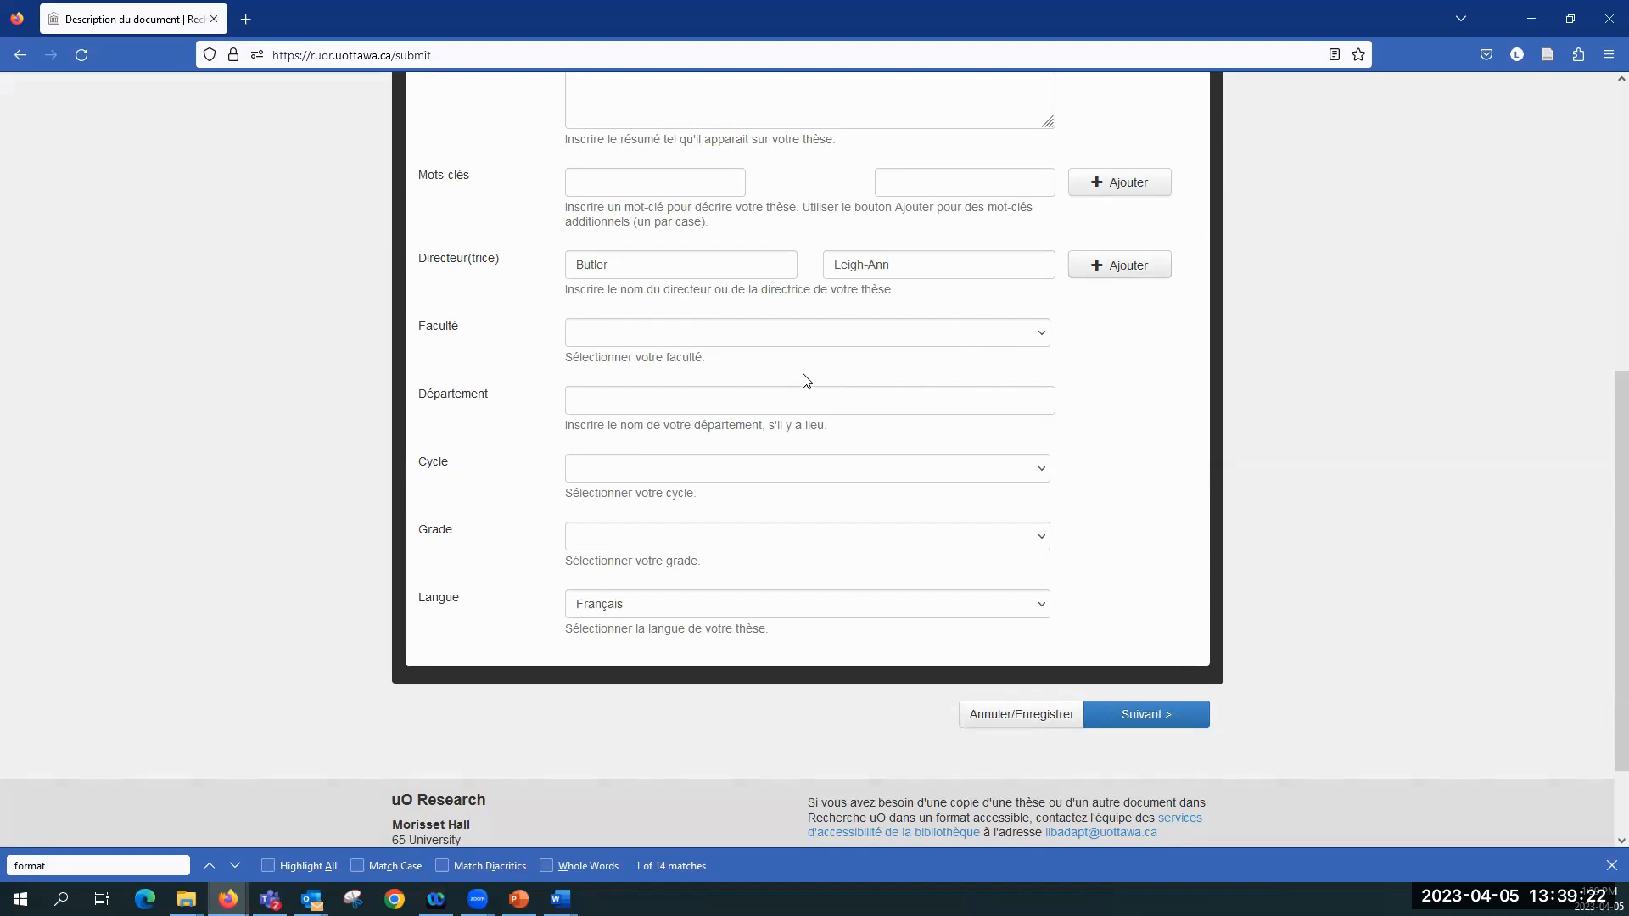
pyautogui.click(762, 342)
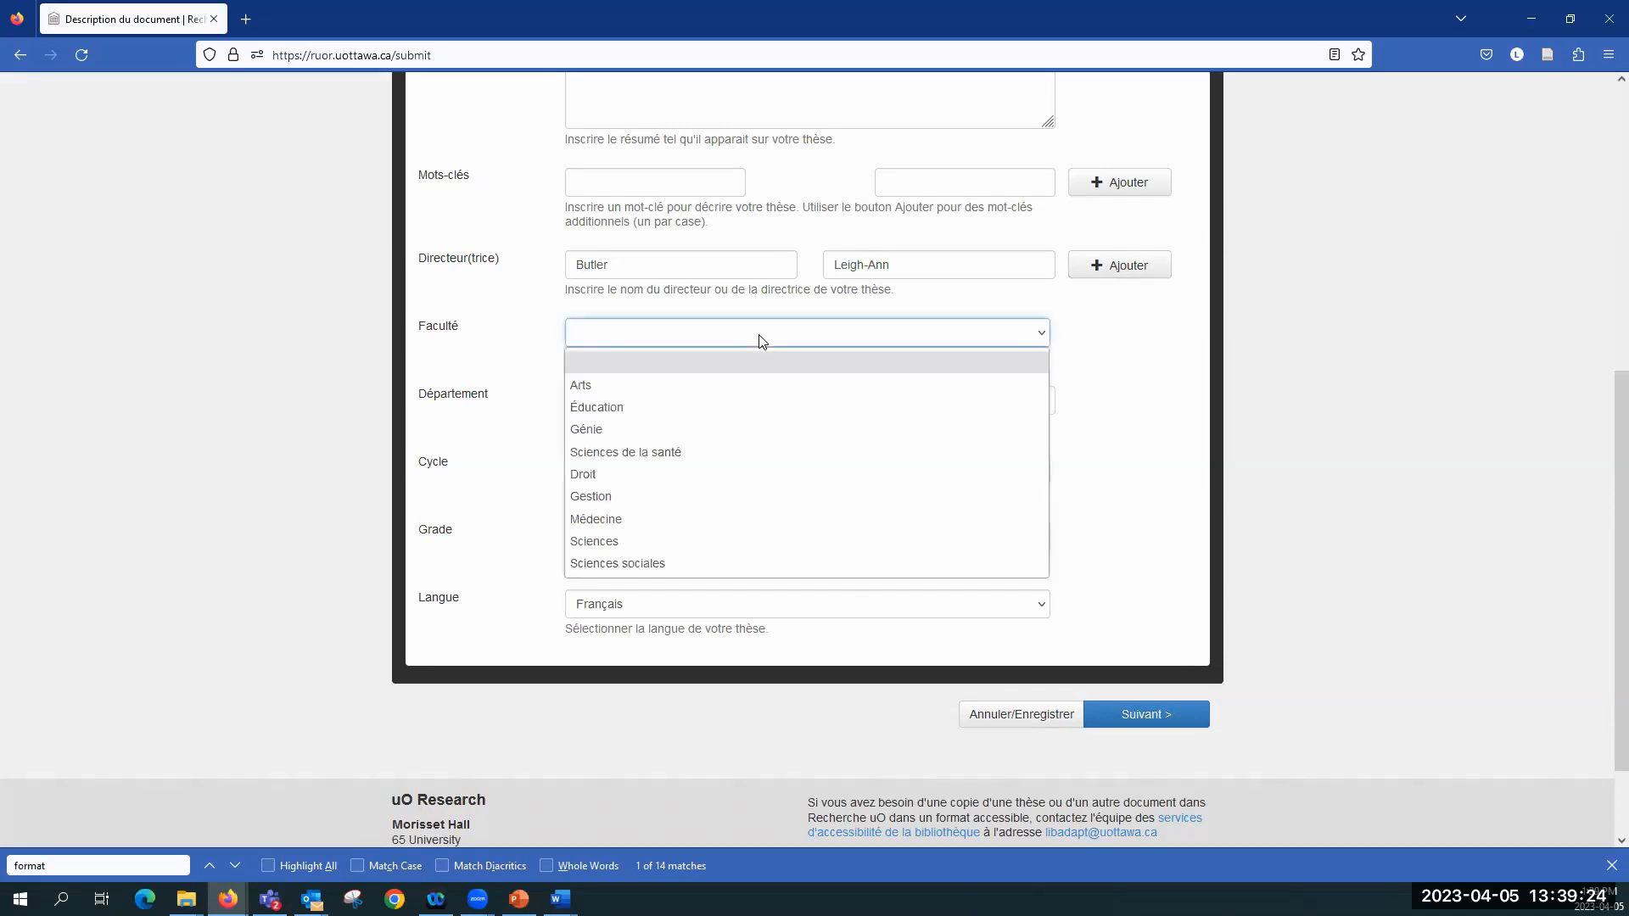
pyautogui.click(717, 390)
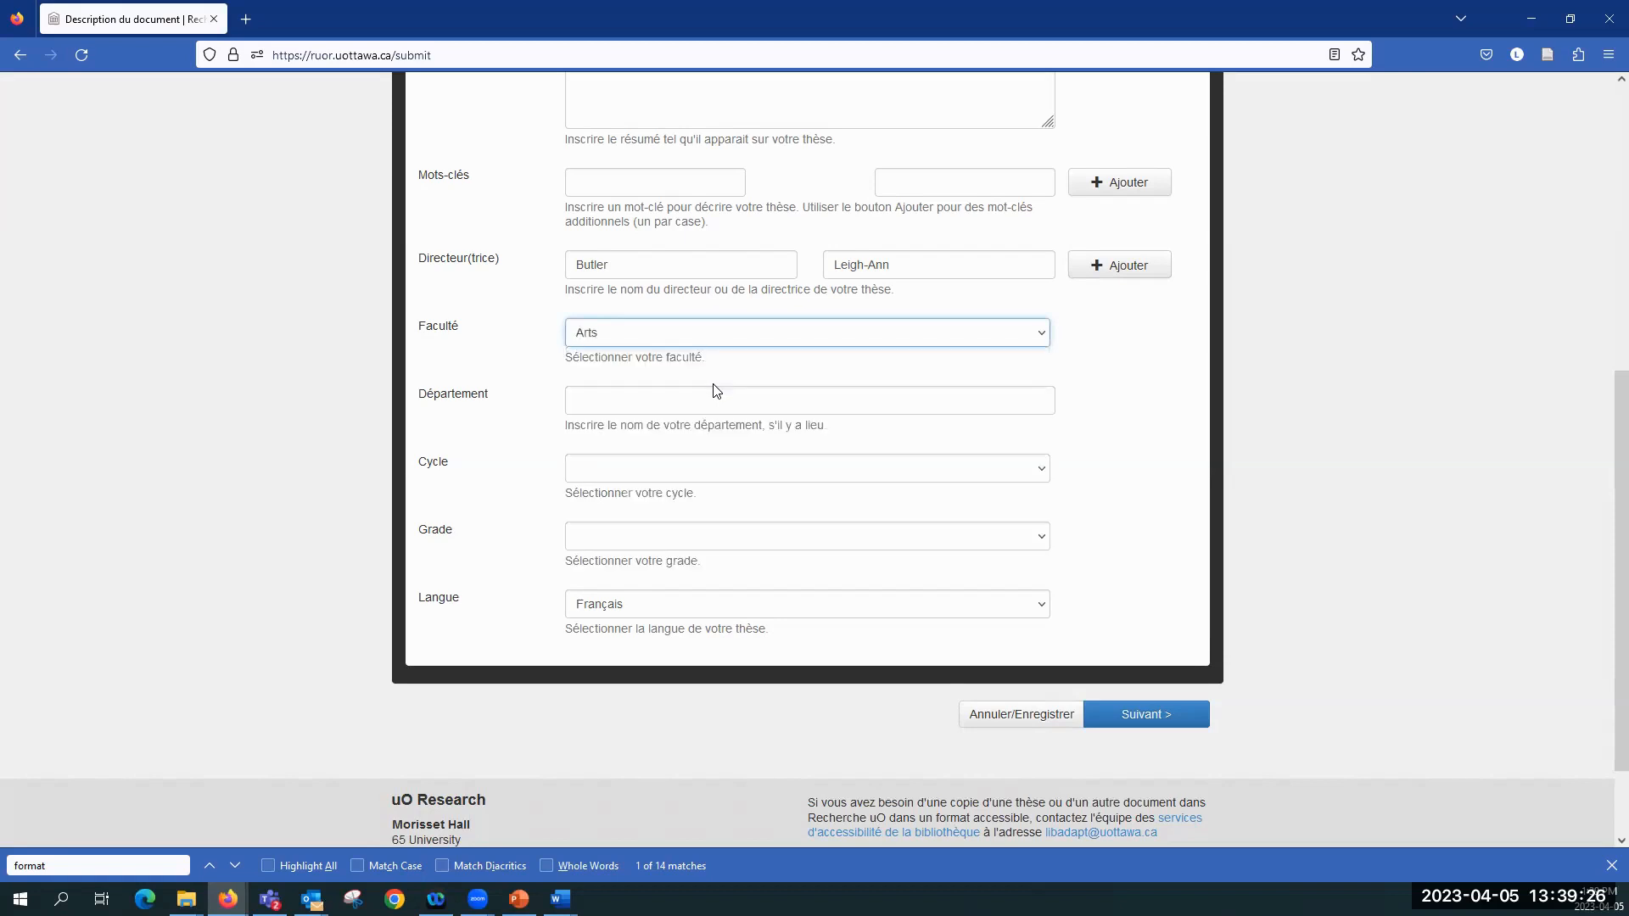
pyautogui.click(702, 401)
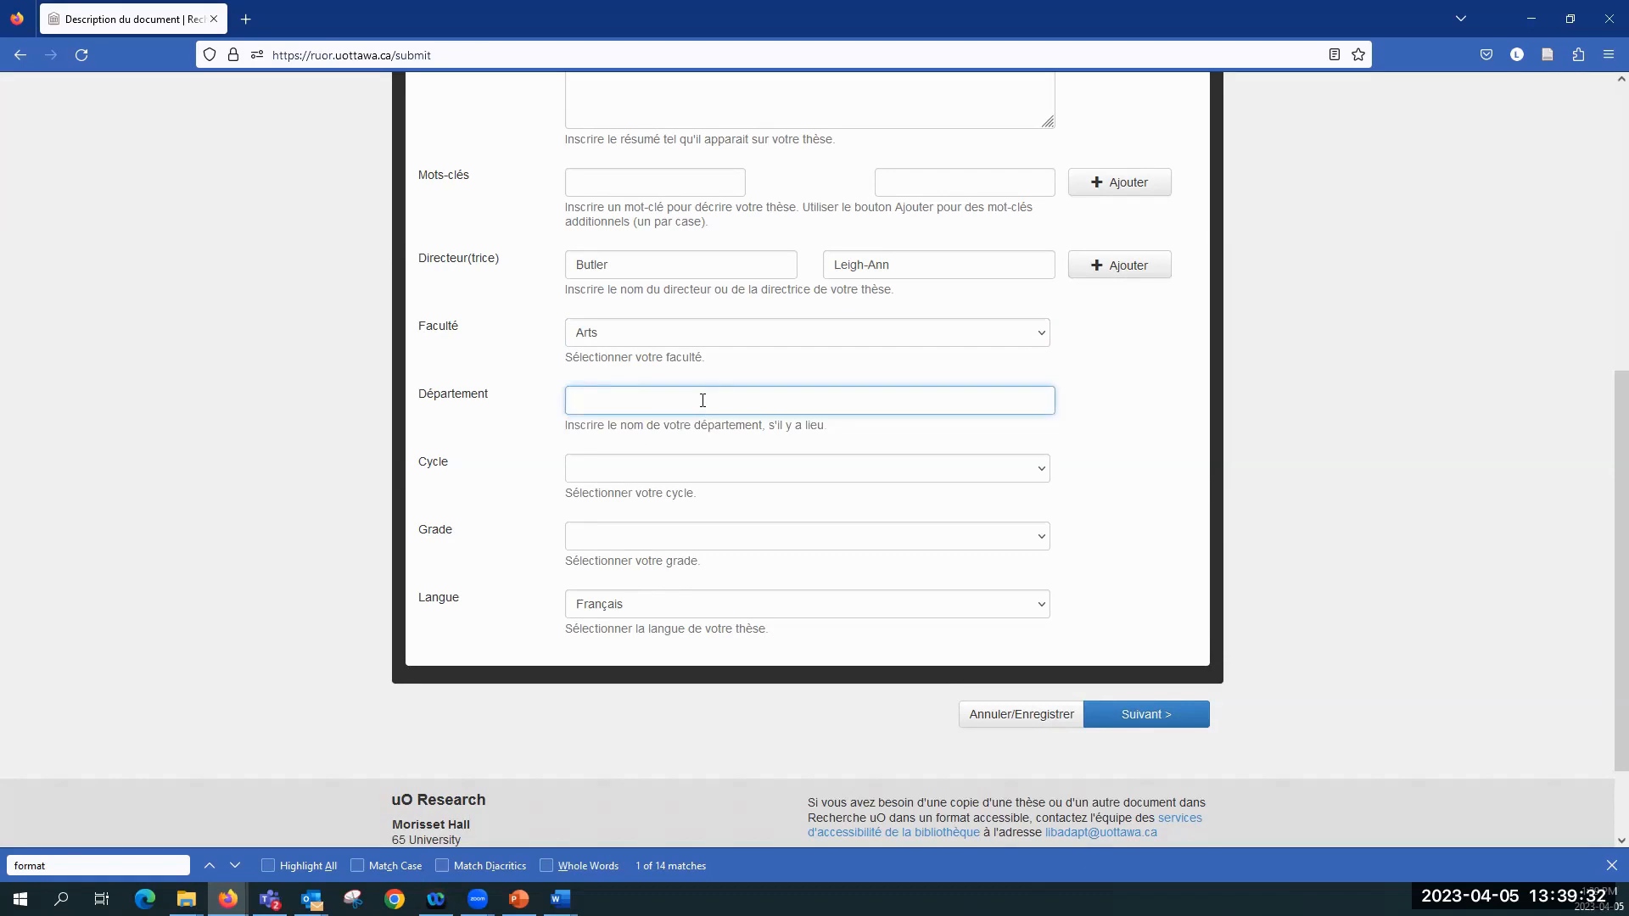
pyautogui.write("L'ec")
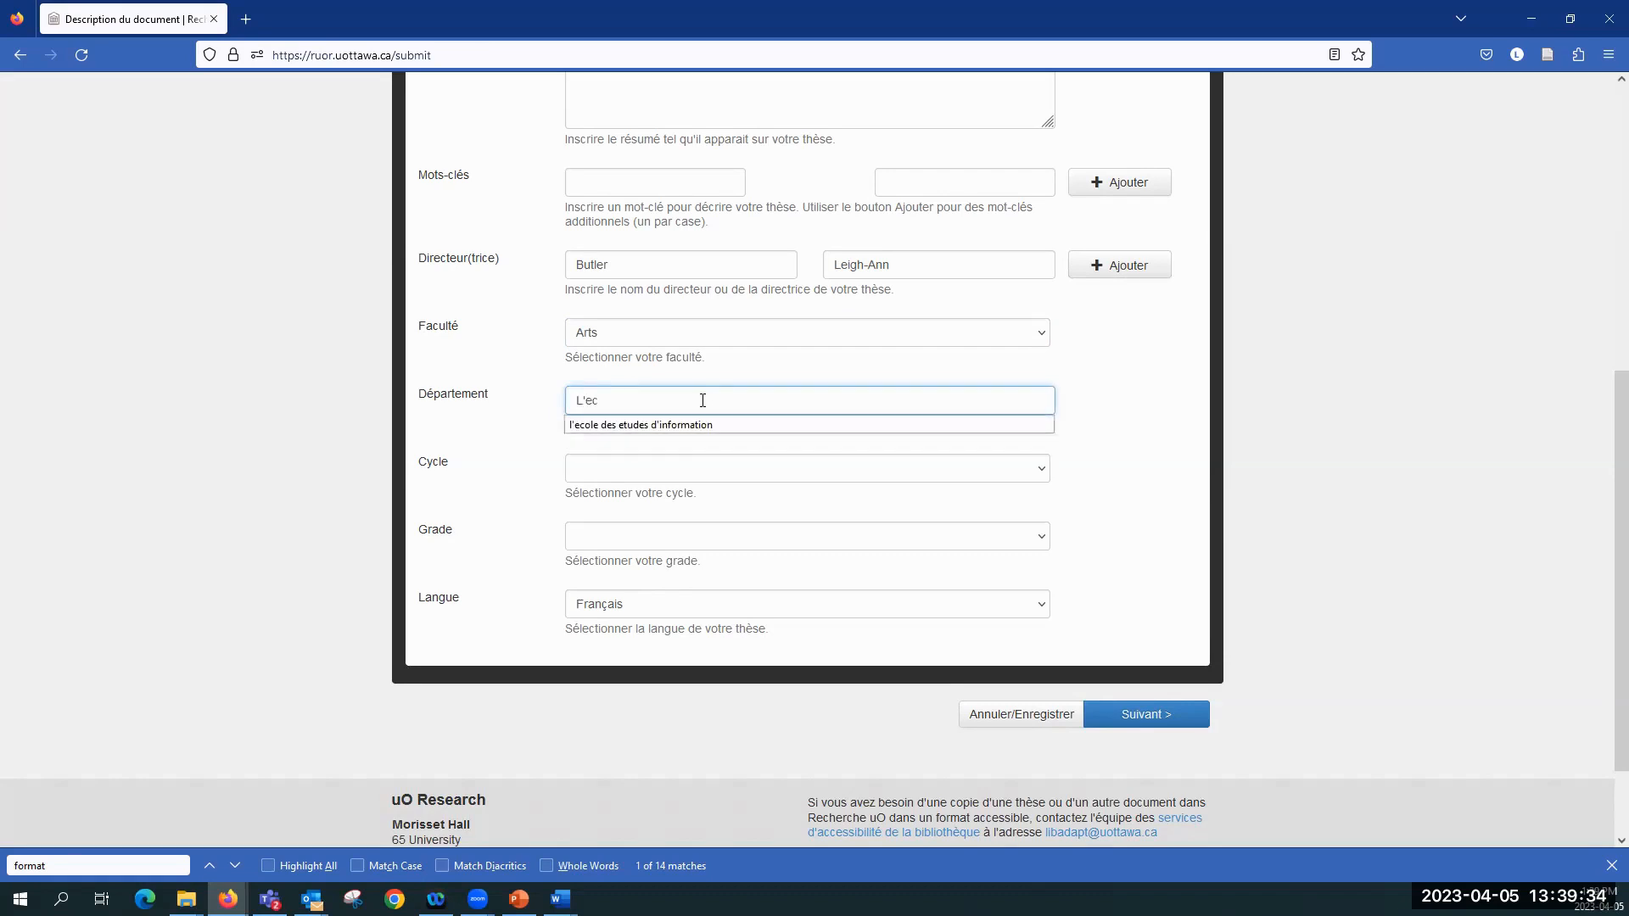
pyautogui.click(703, 427)
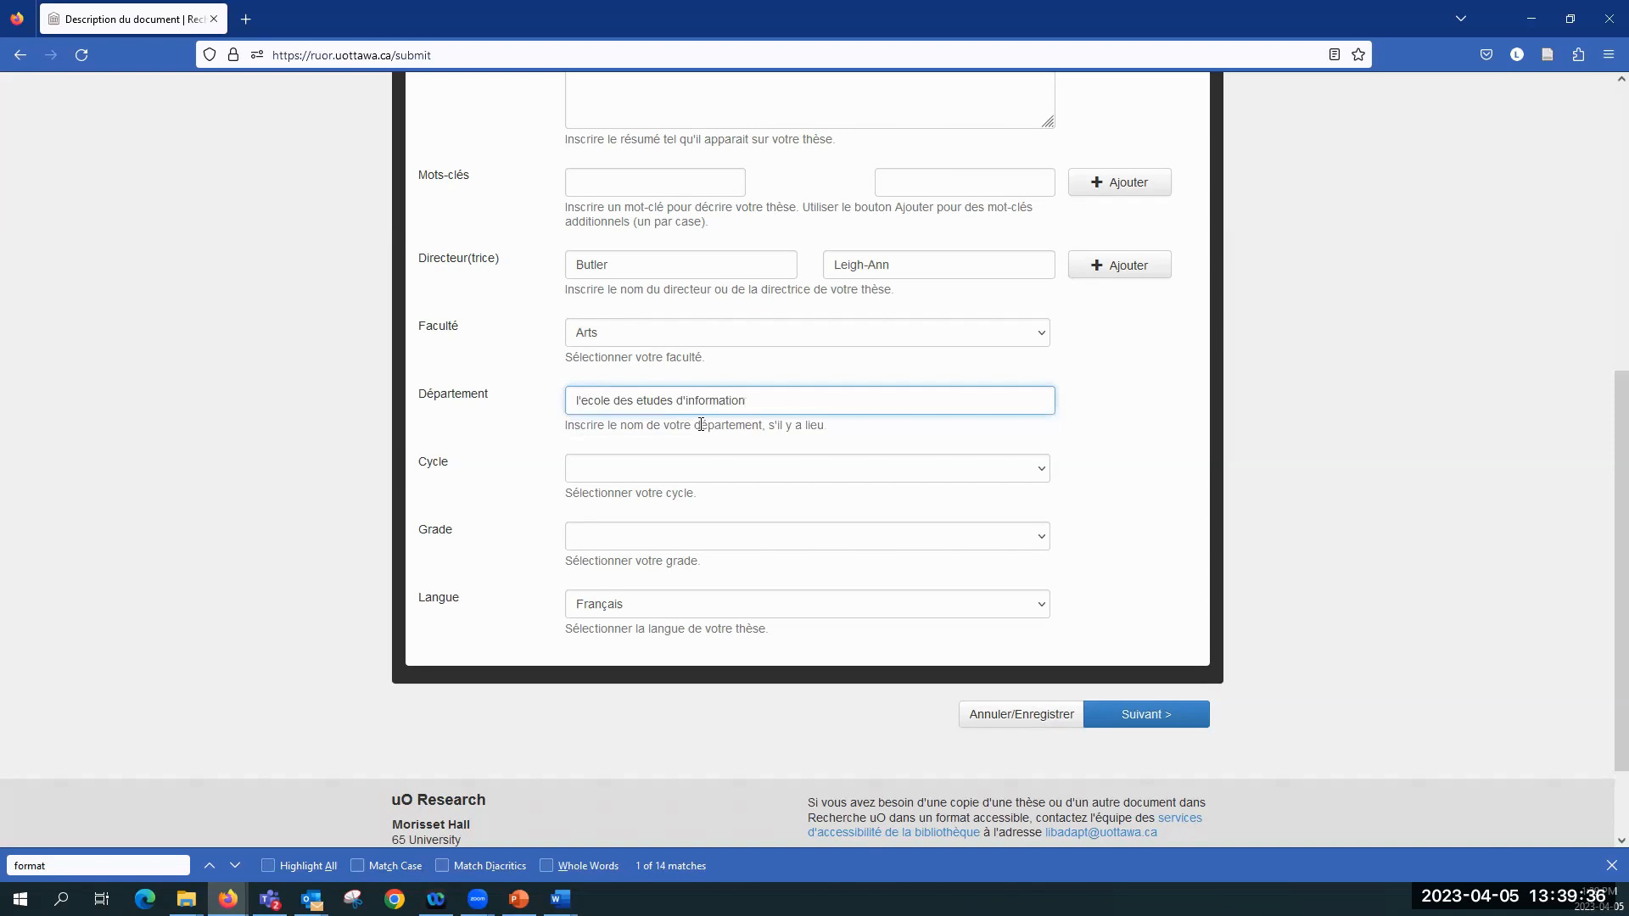
# Step: Set the cycle to Maîtrise and the grade to MIS, keep Français as the language, and continue to the embargo stage
pyautogui.click(664, 475)
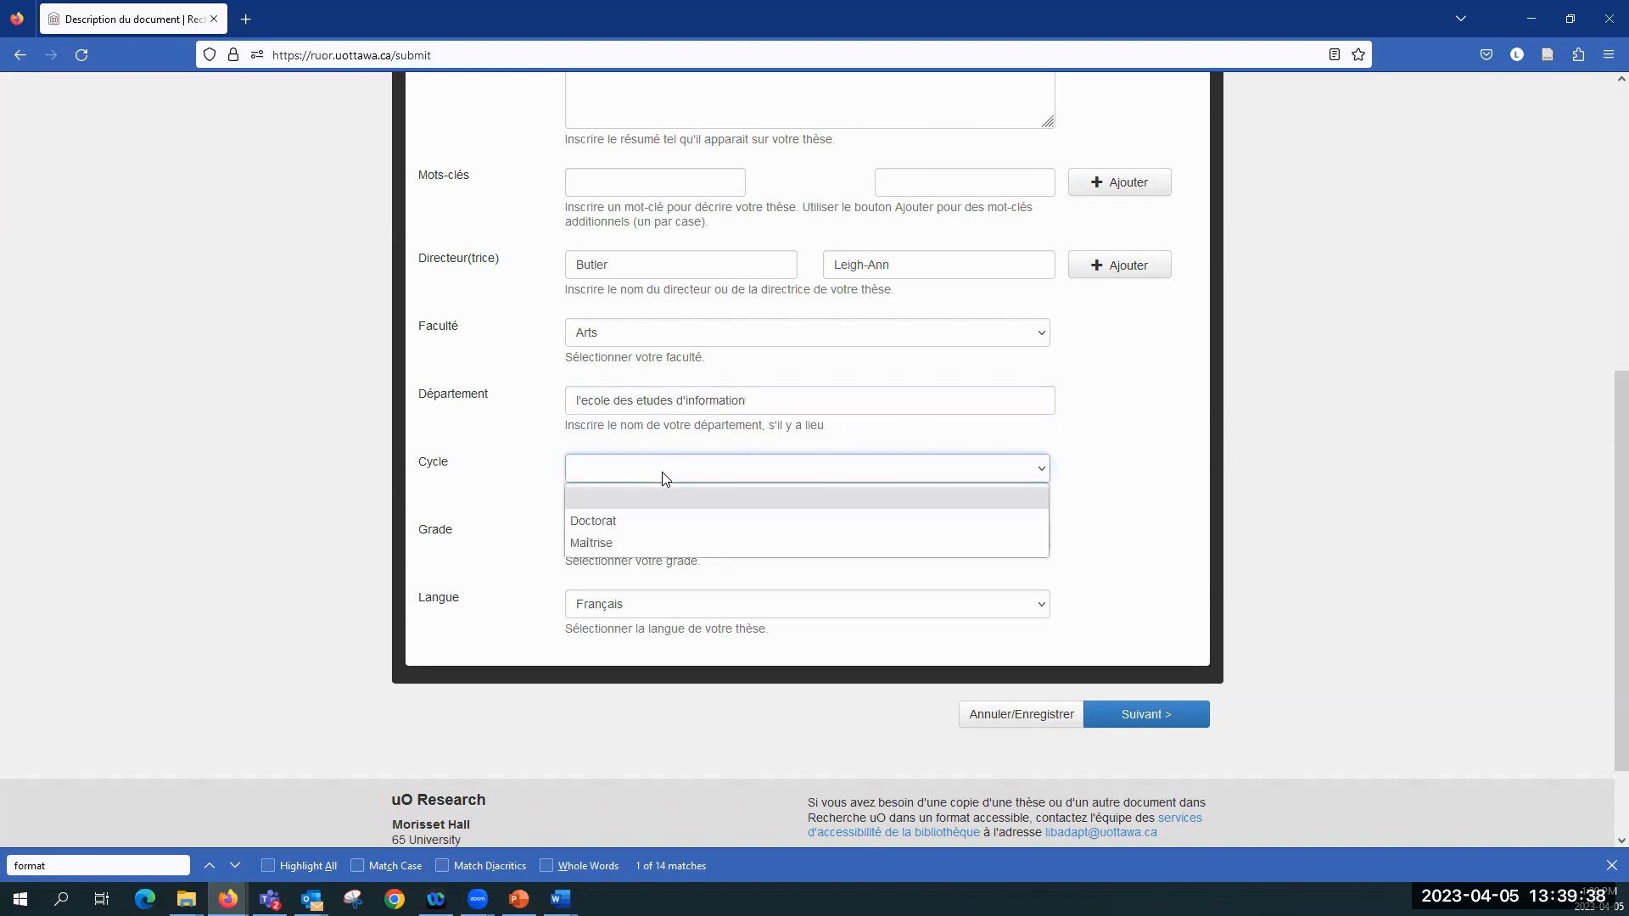
pyautogui.click(614, 542)
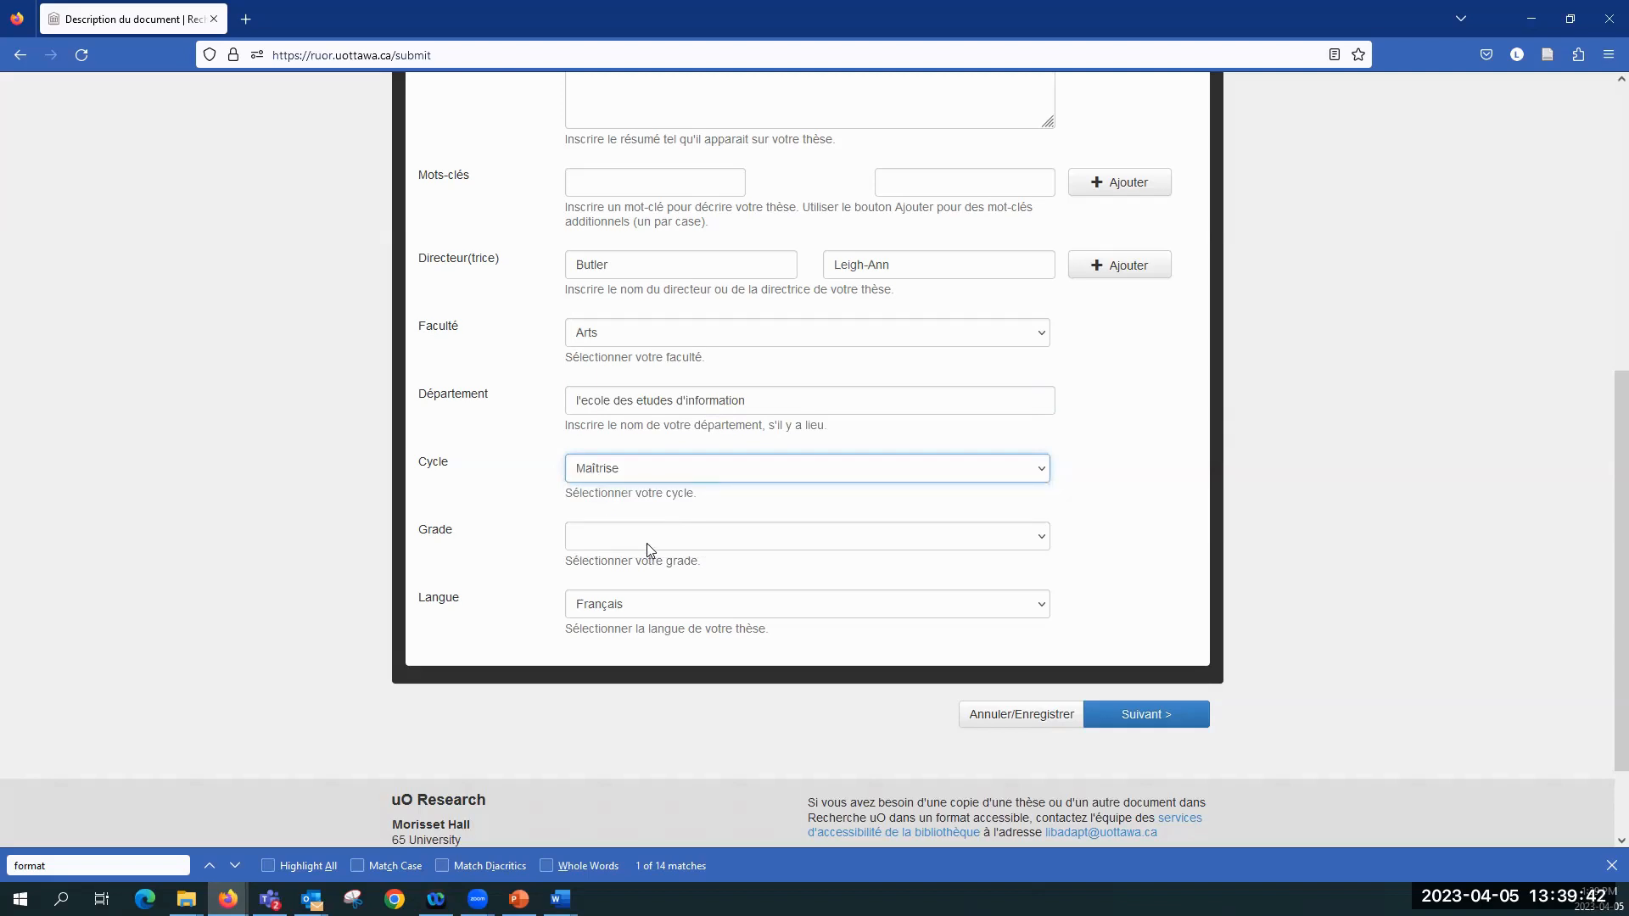
pyautogui.click(646, 543)
pyautogui.click(614, 787)
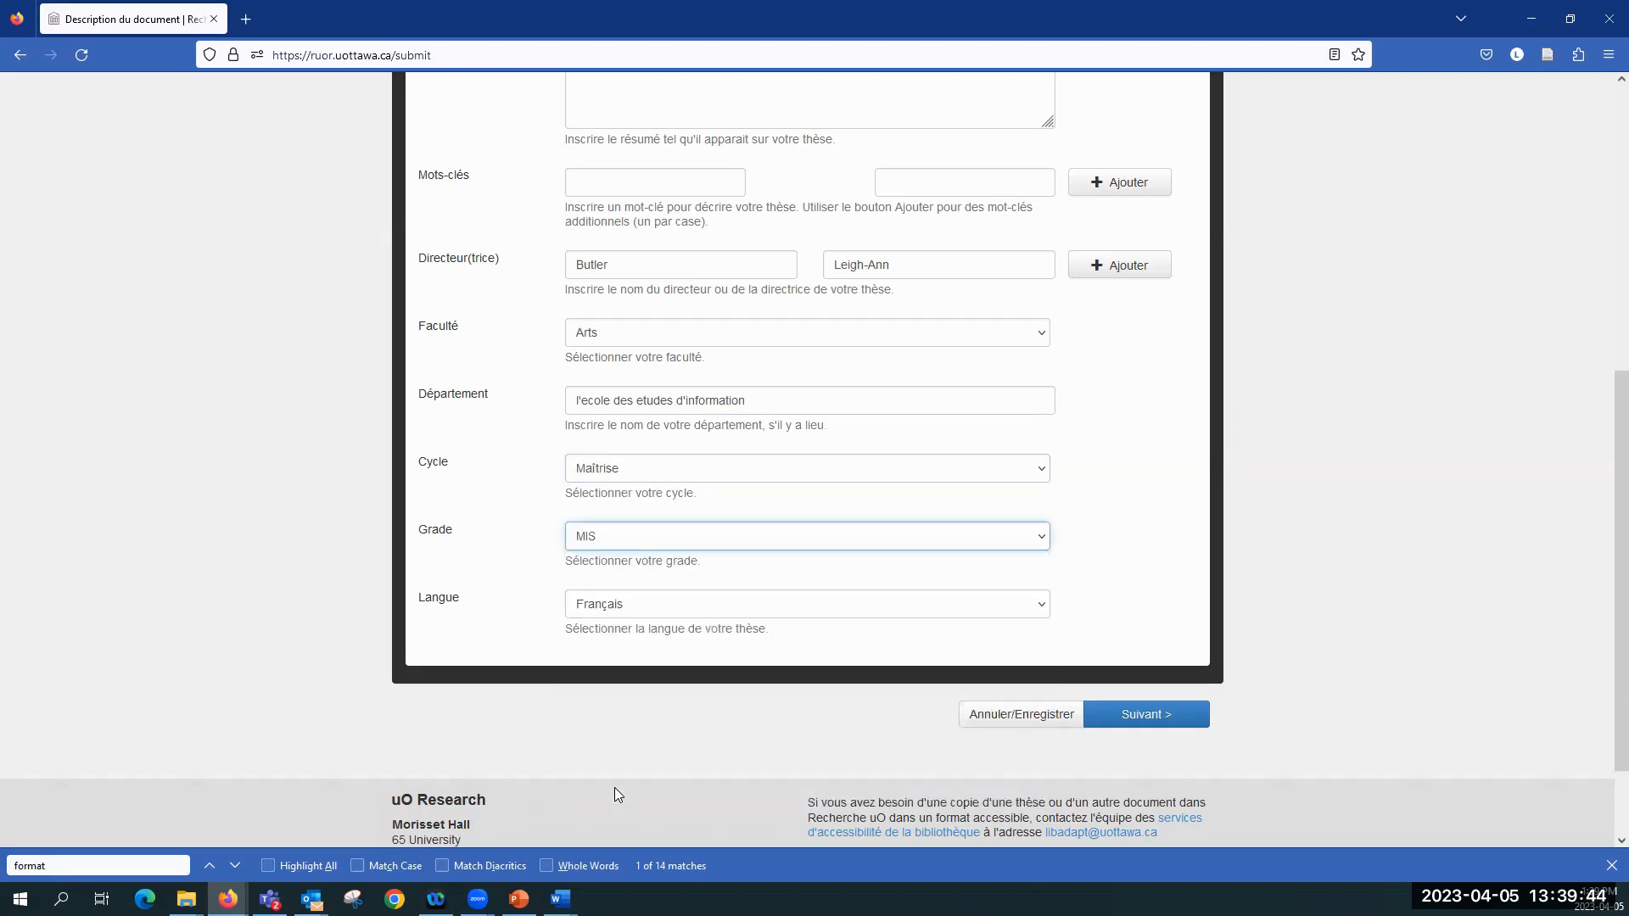
pyautogui.scroll(-1, 645, 697)
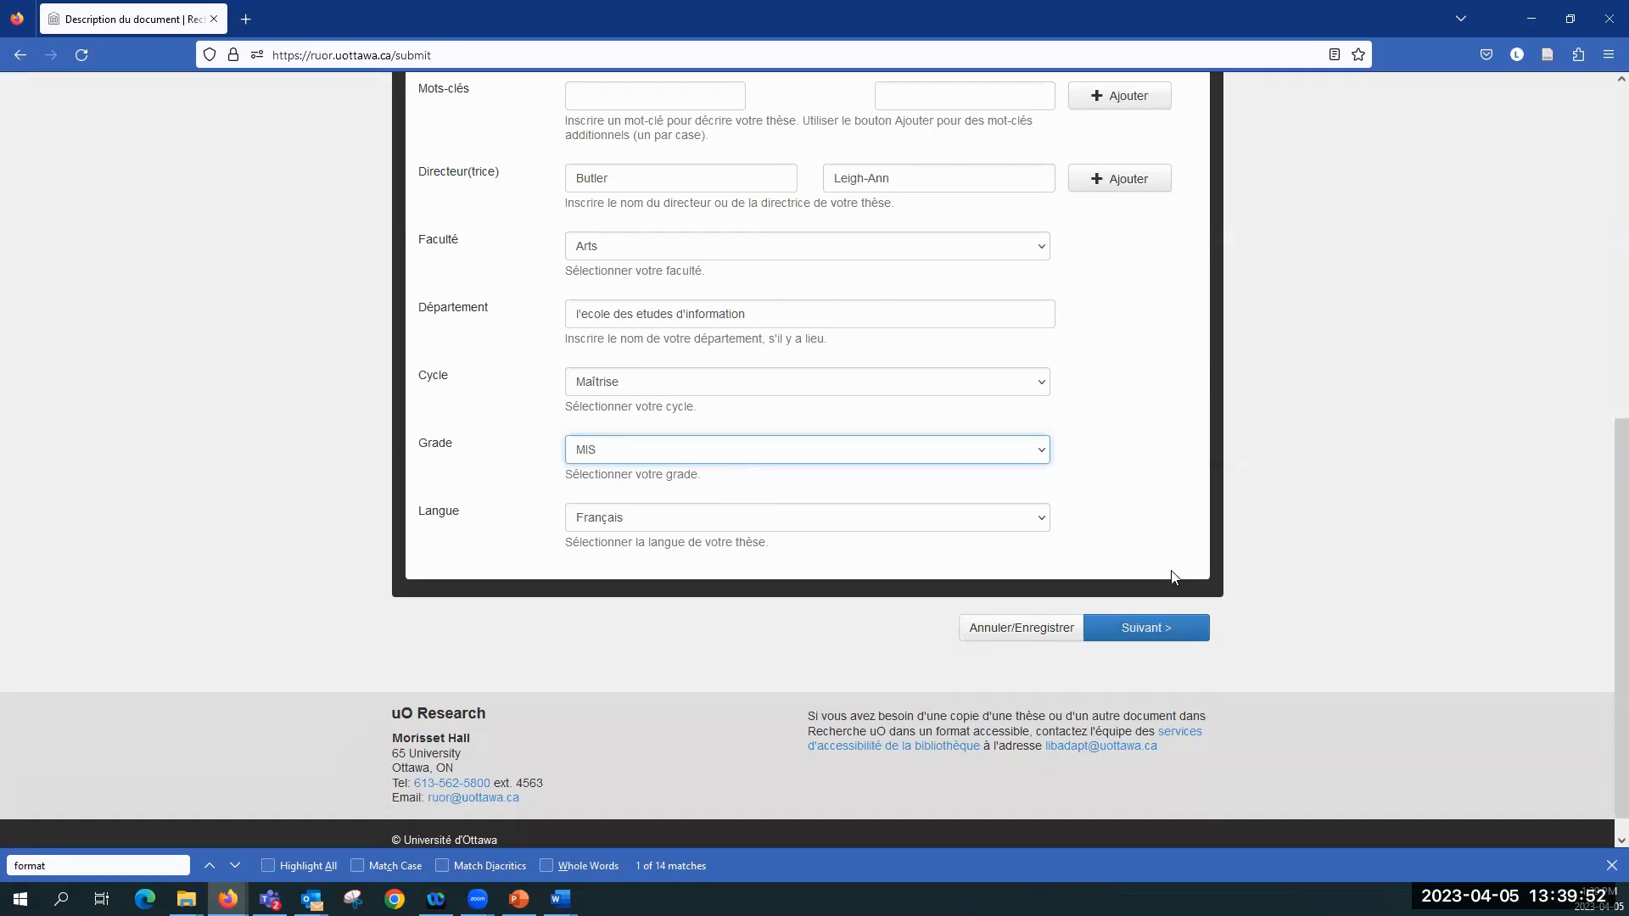
pyautogui.click(1143, 629)
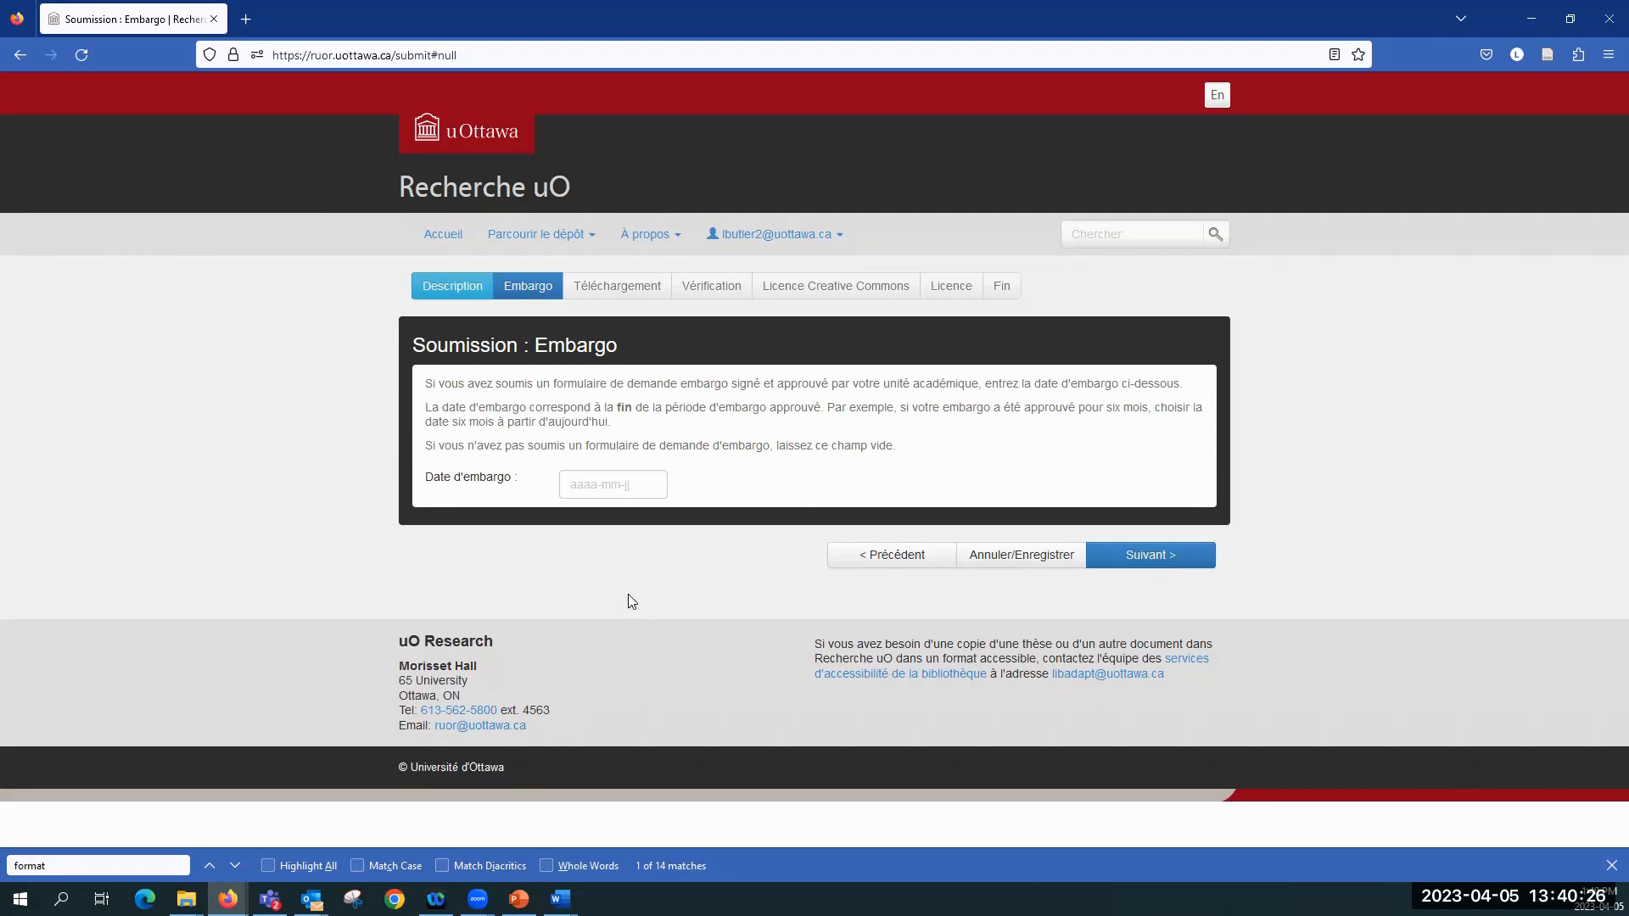
# Step: Set the embargo date to 2024-04-05 and continue to the file upload stage
pyautogui.click(623, 486)
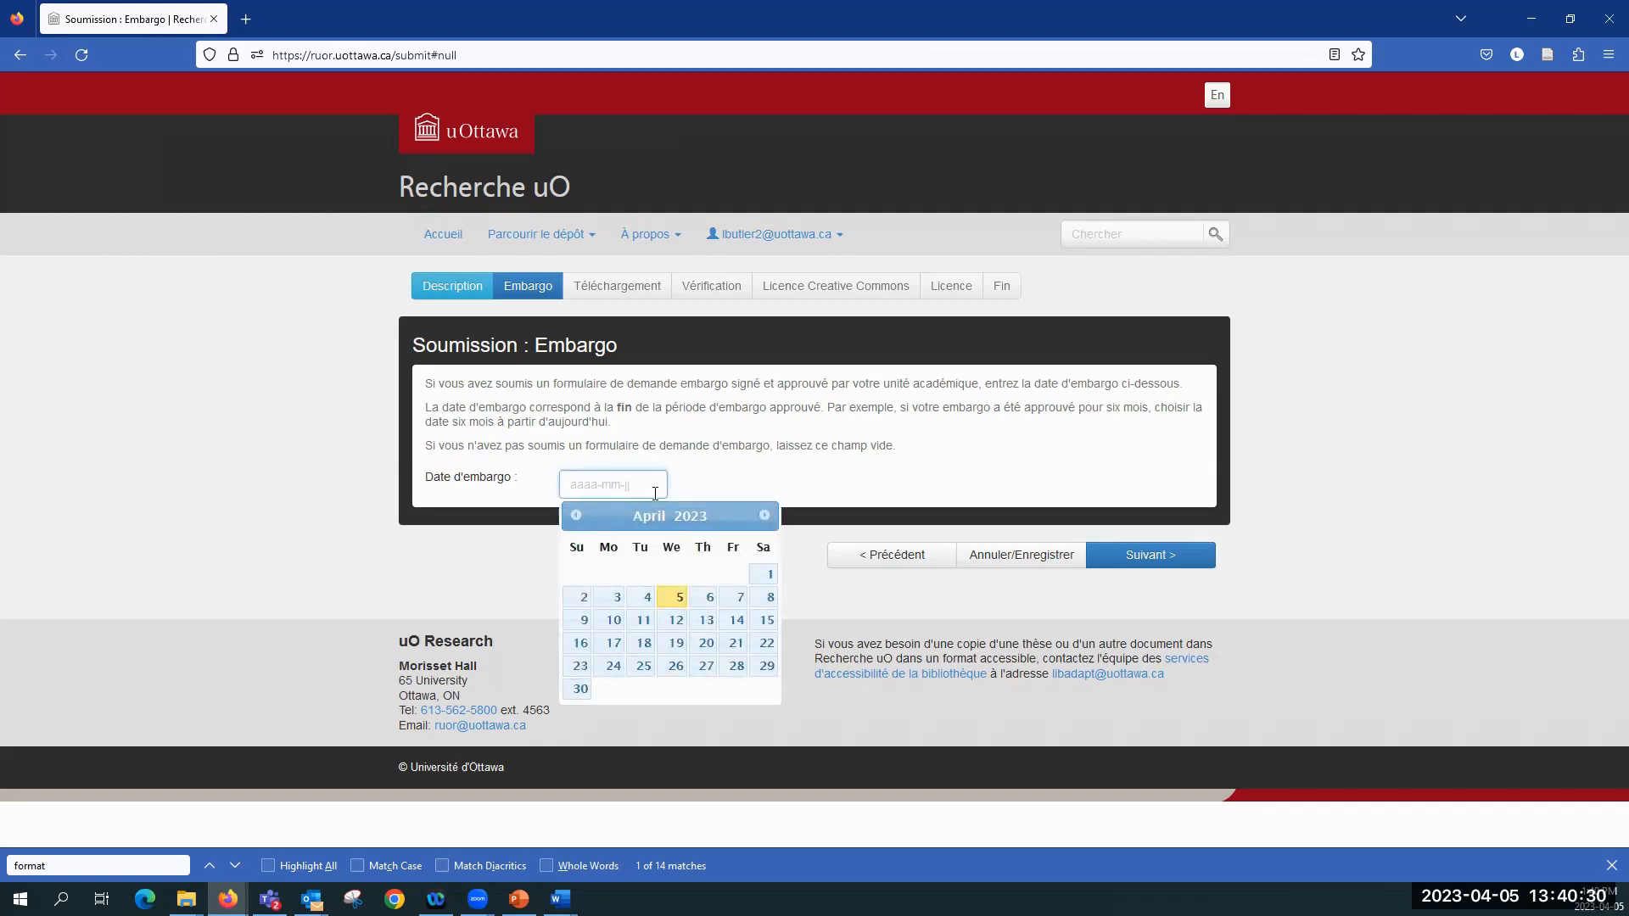
pyautogui.click(764, 515)
pyautogui.click(764, 514)
pyautogui.click(765, 516)
pyautogui.click(765, 516)
pyautogui.click(766, 516)
pyautogui.click(766, 516)
pyautogui.click(766, 517)
pyautogui.click(766, 516)
pyautogui.click(766, 517)
pyautogui.click(766, 517)
pyautogui.click(766, 516)
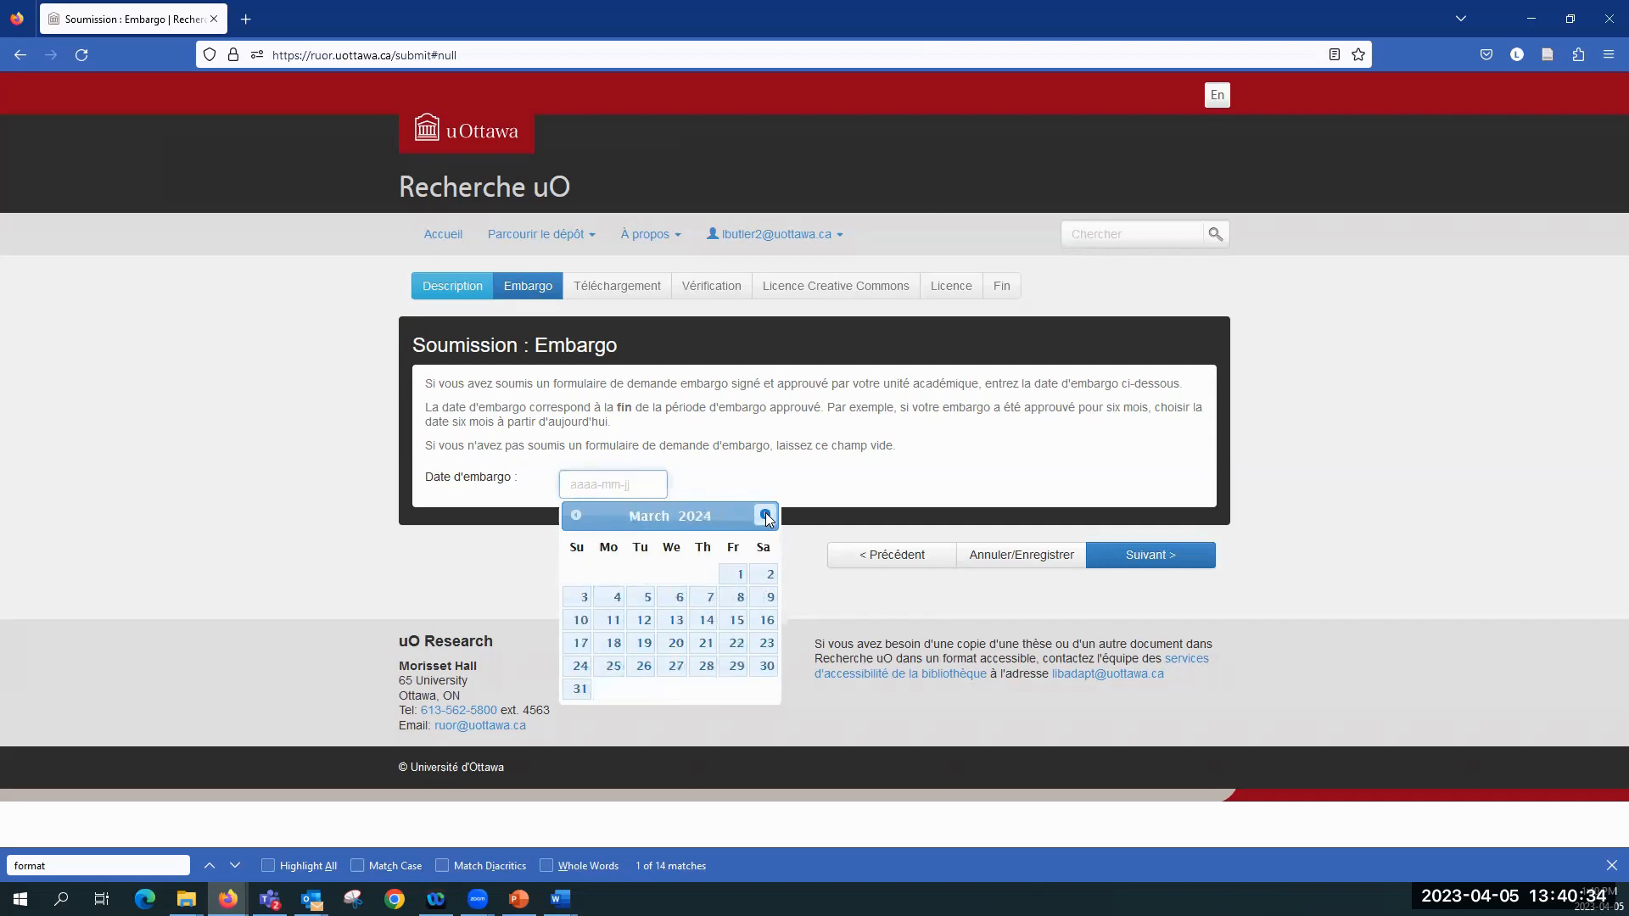
pyautogui.click(766, 516)
pyautogui.click(735, 575)
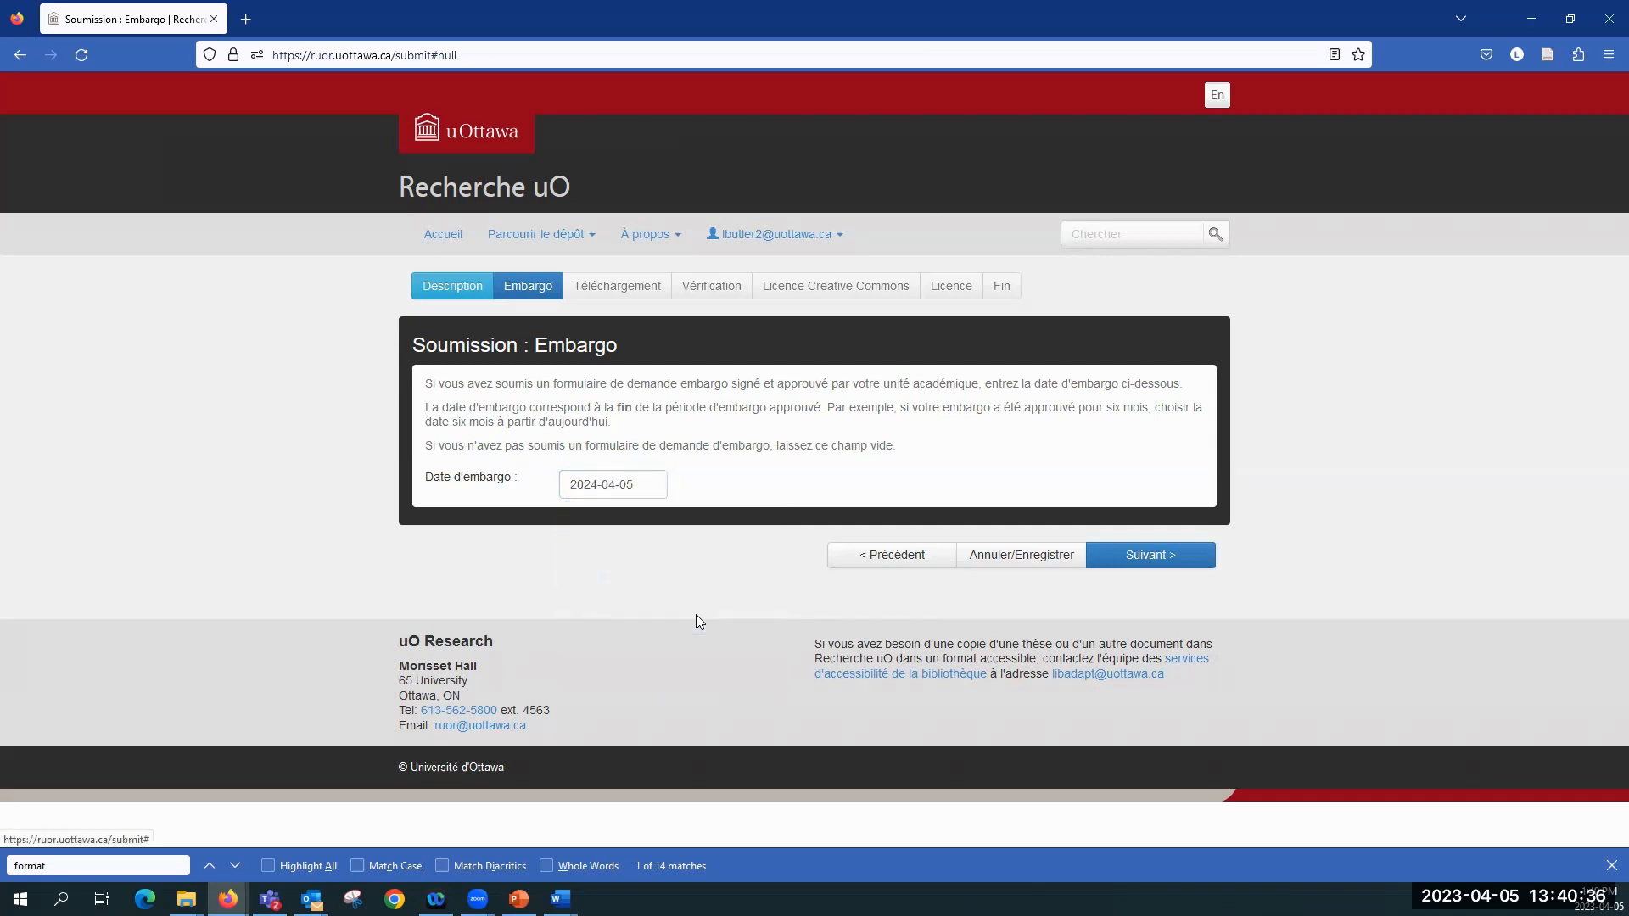
pyautogui.click(1150, 562)
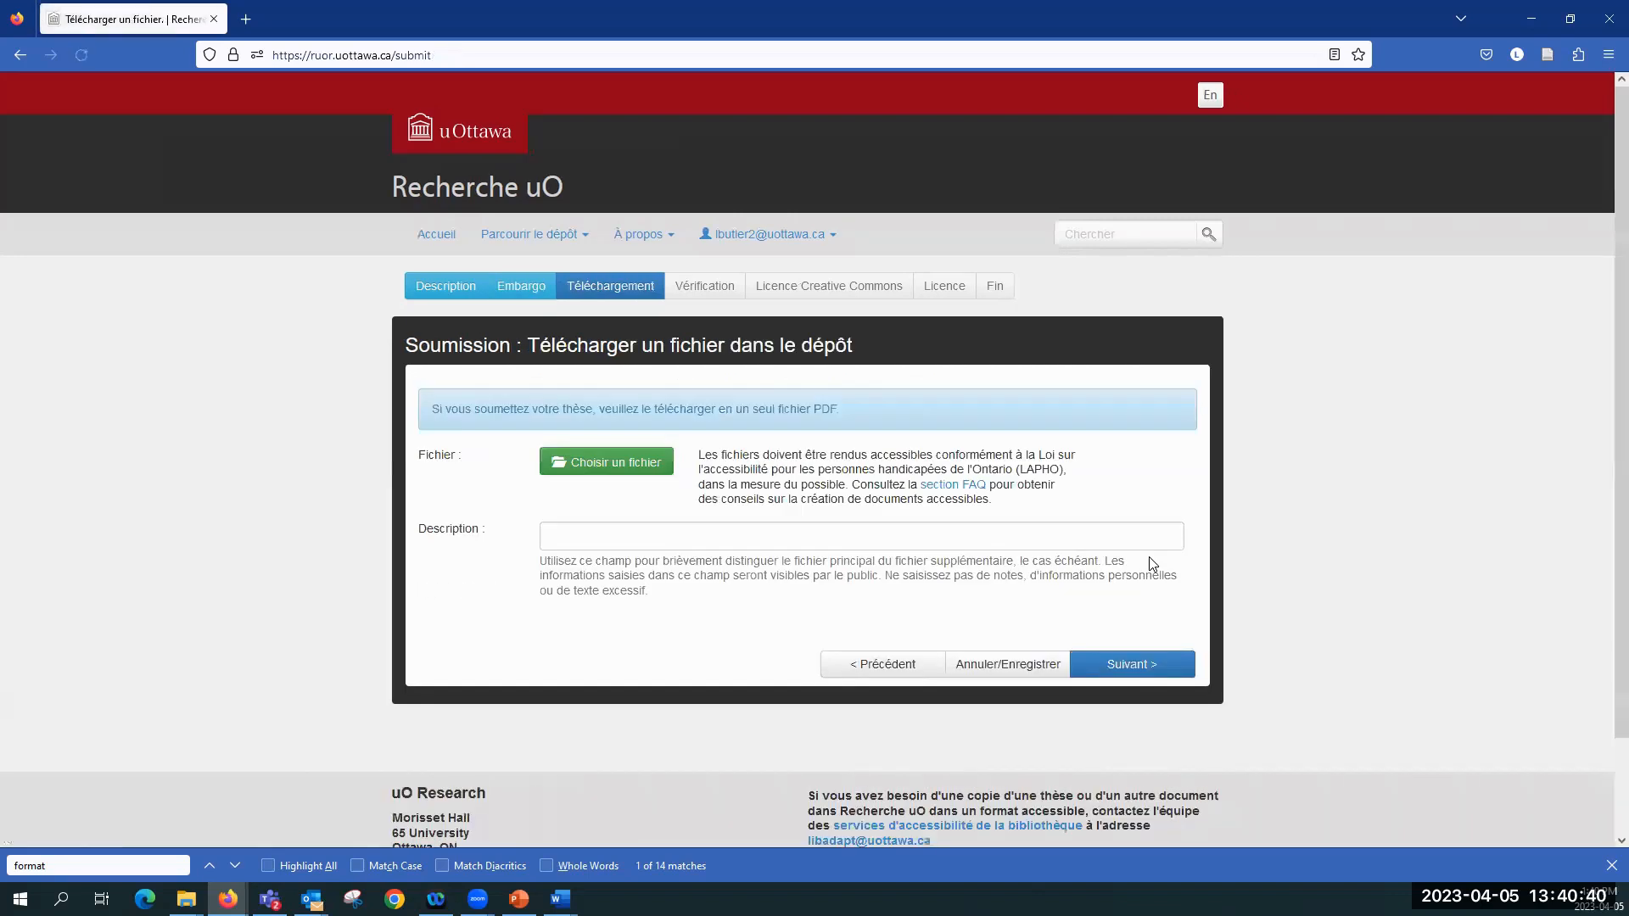
# Step: Upload the PDF whose name ends in "2023_thèse" from the Desktop without a description and continue to the verification stage
pyautogui.scroll(-1, 1148, 557)
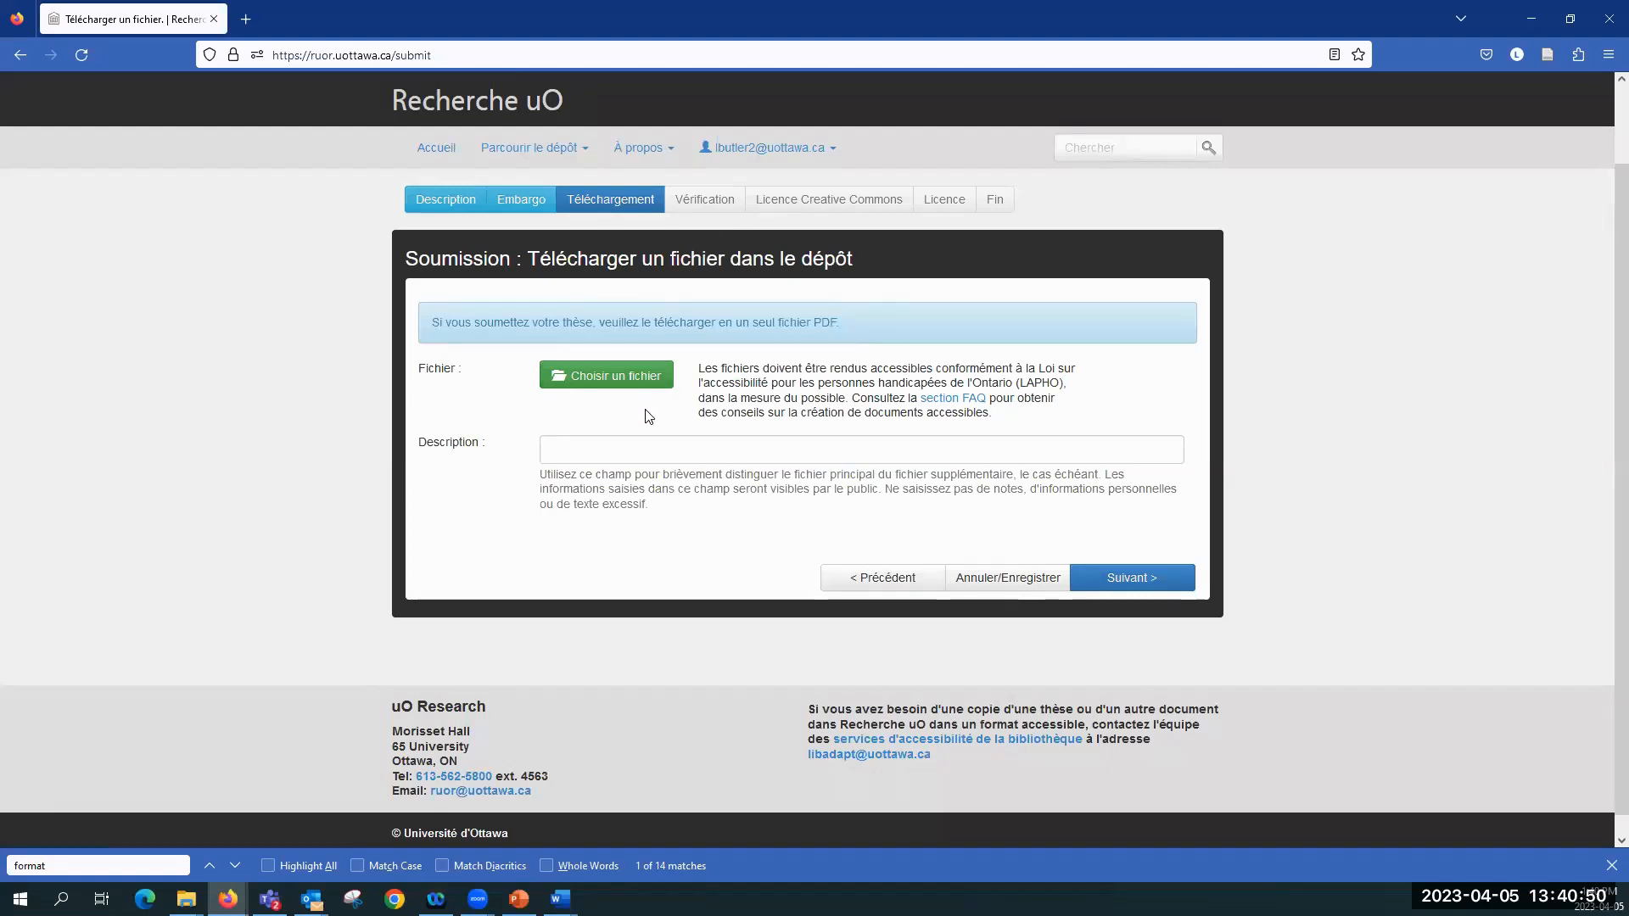
pyautogui.click(605, 375)
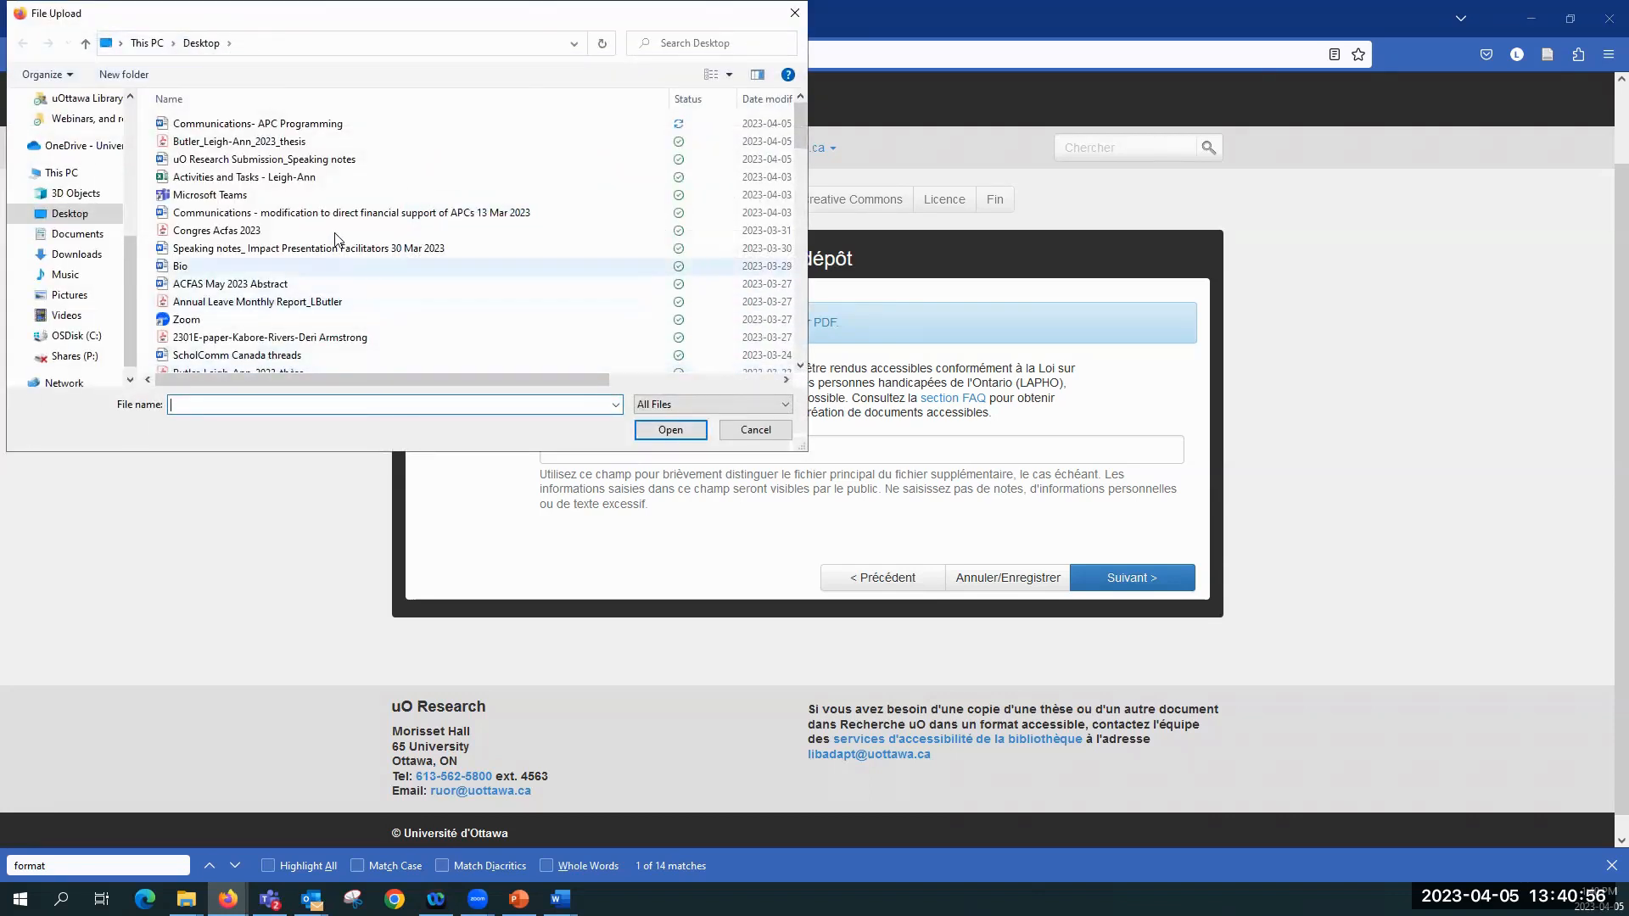
pyautogui.scroll(-1, 288, 288)
pyautogui.click(268, 330)
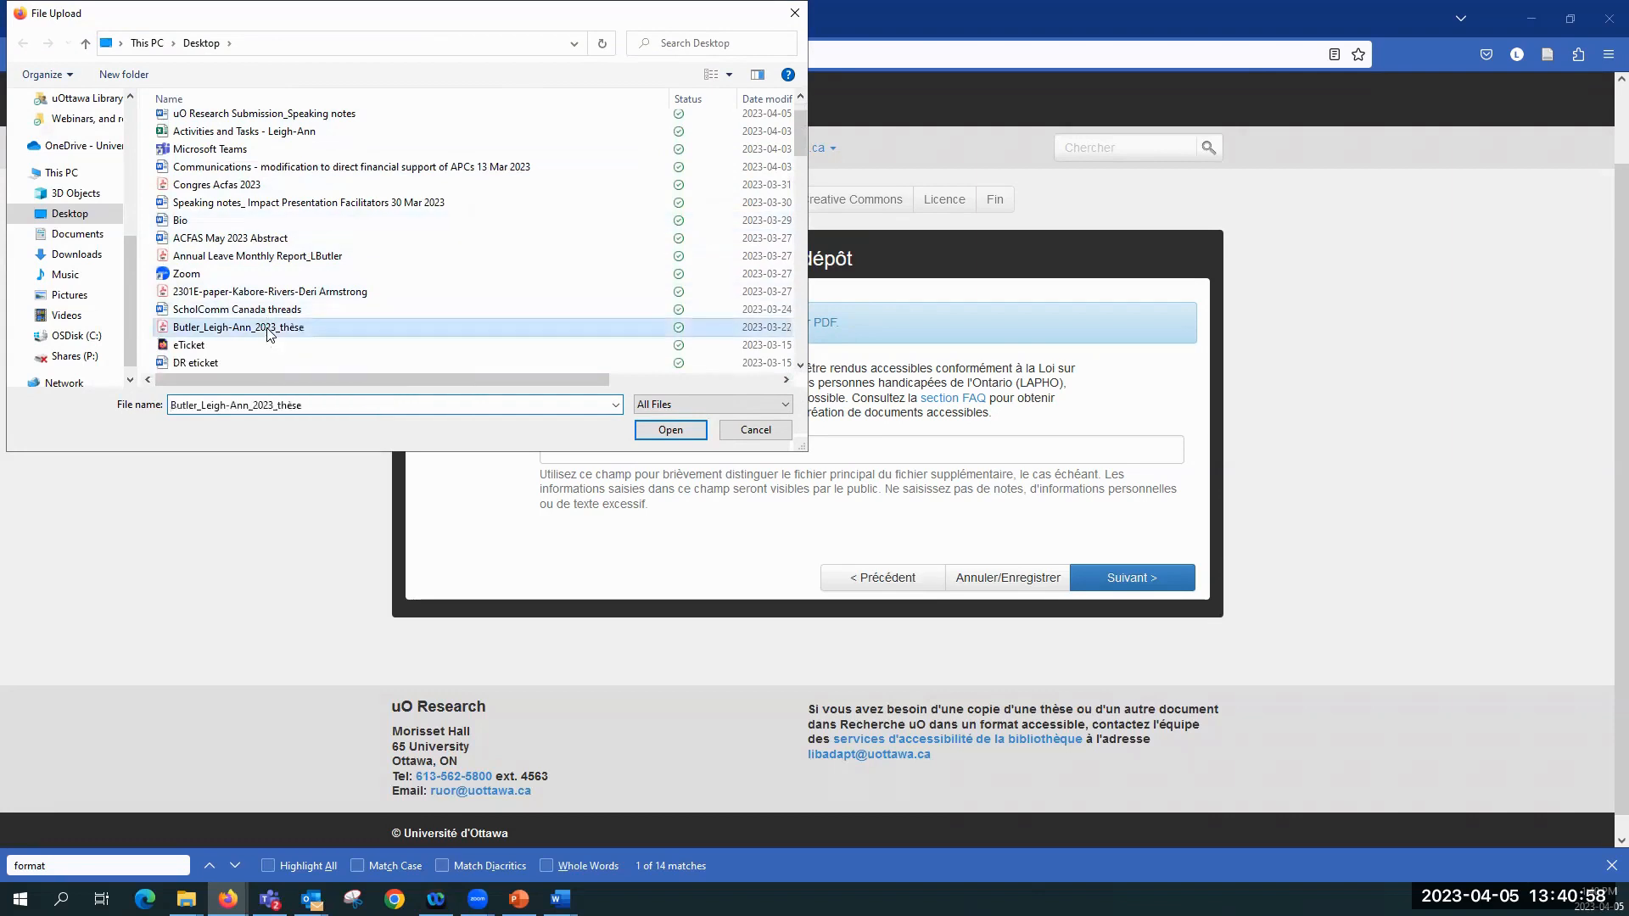
pyautogui.click(668, 429)
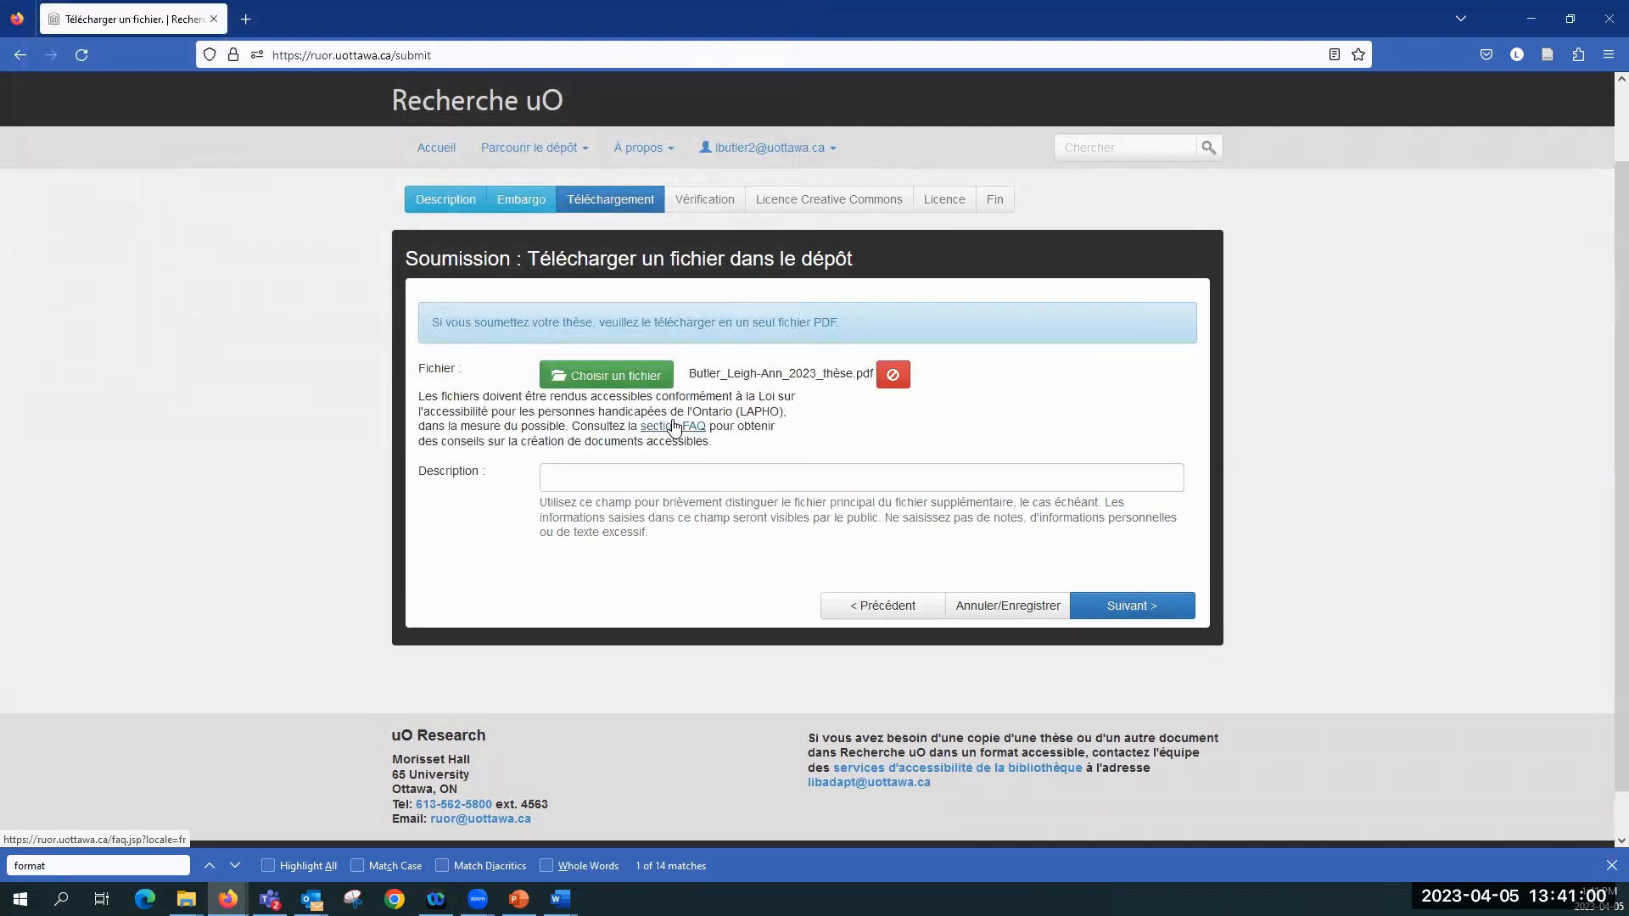
pyautogui.scroll(-1, 653, 541)
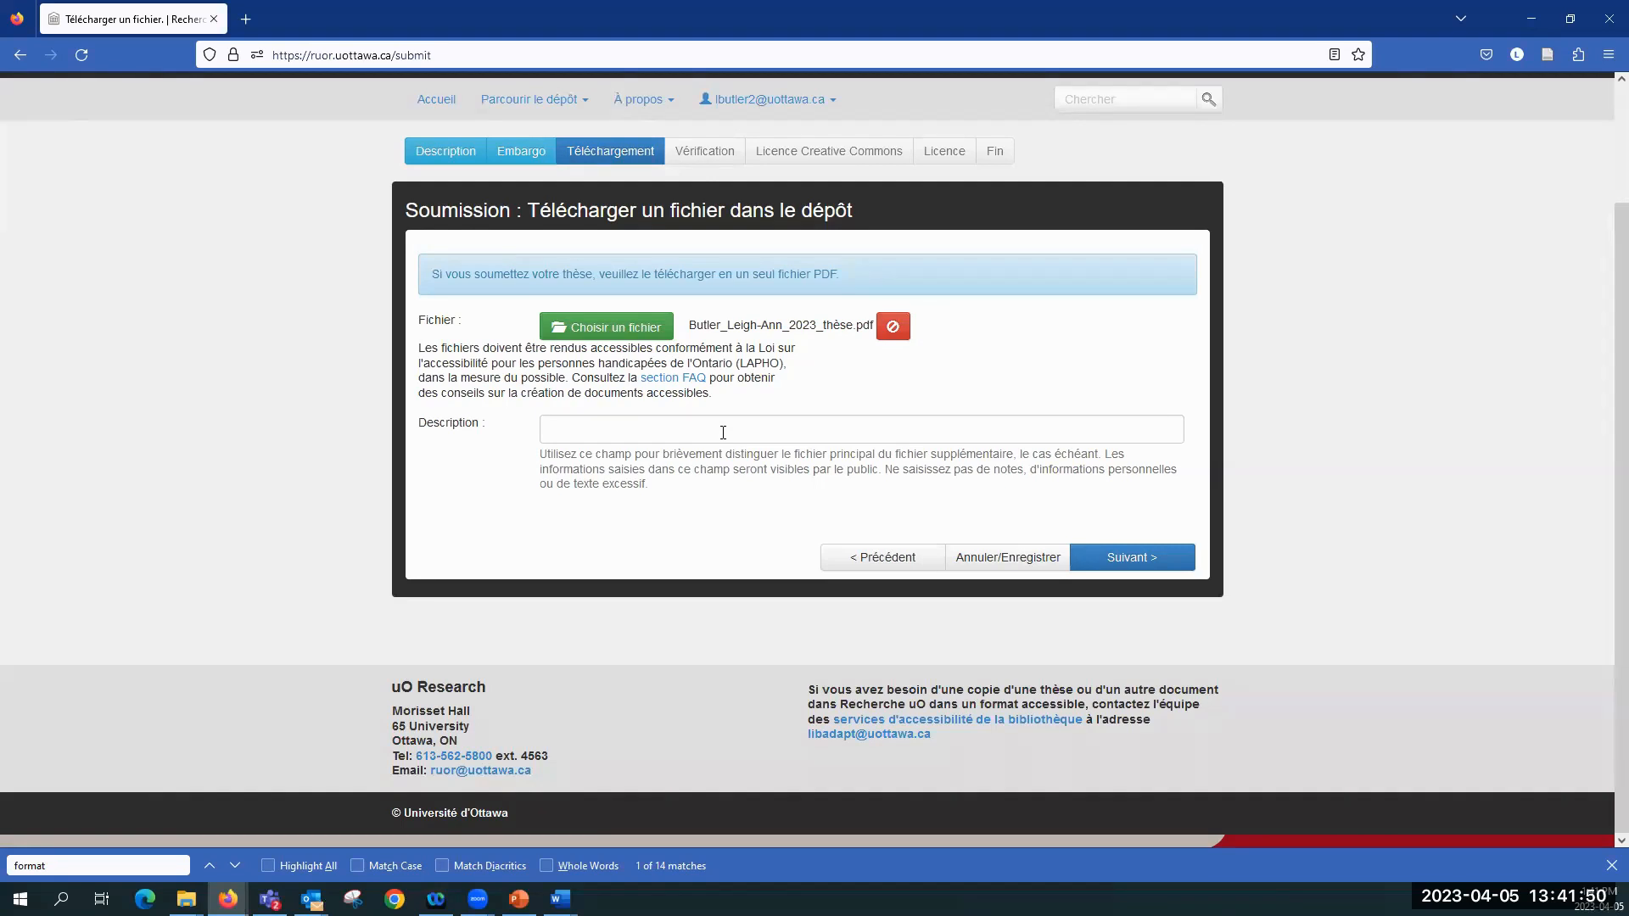
pyautogui.click(1137, 562)
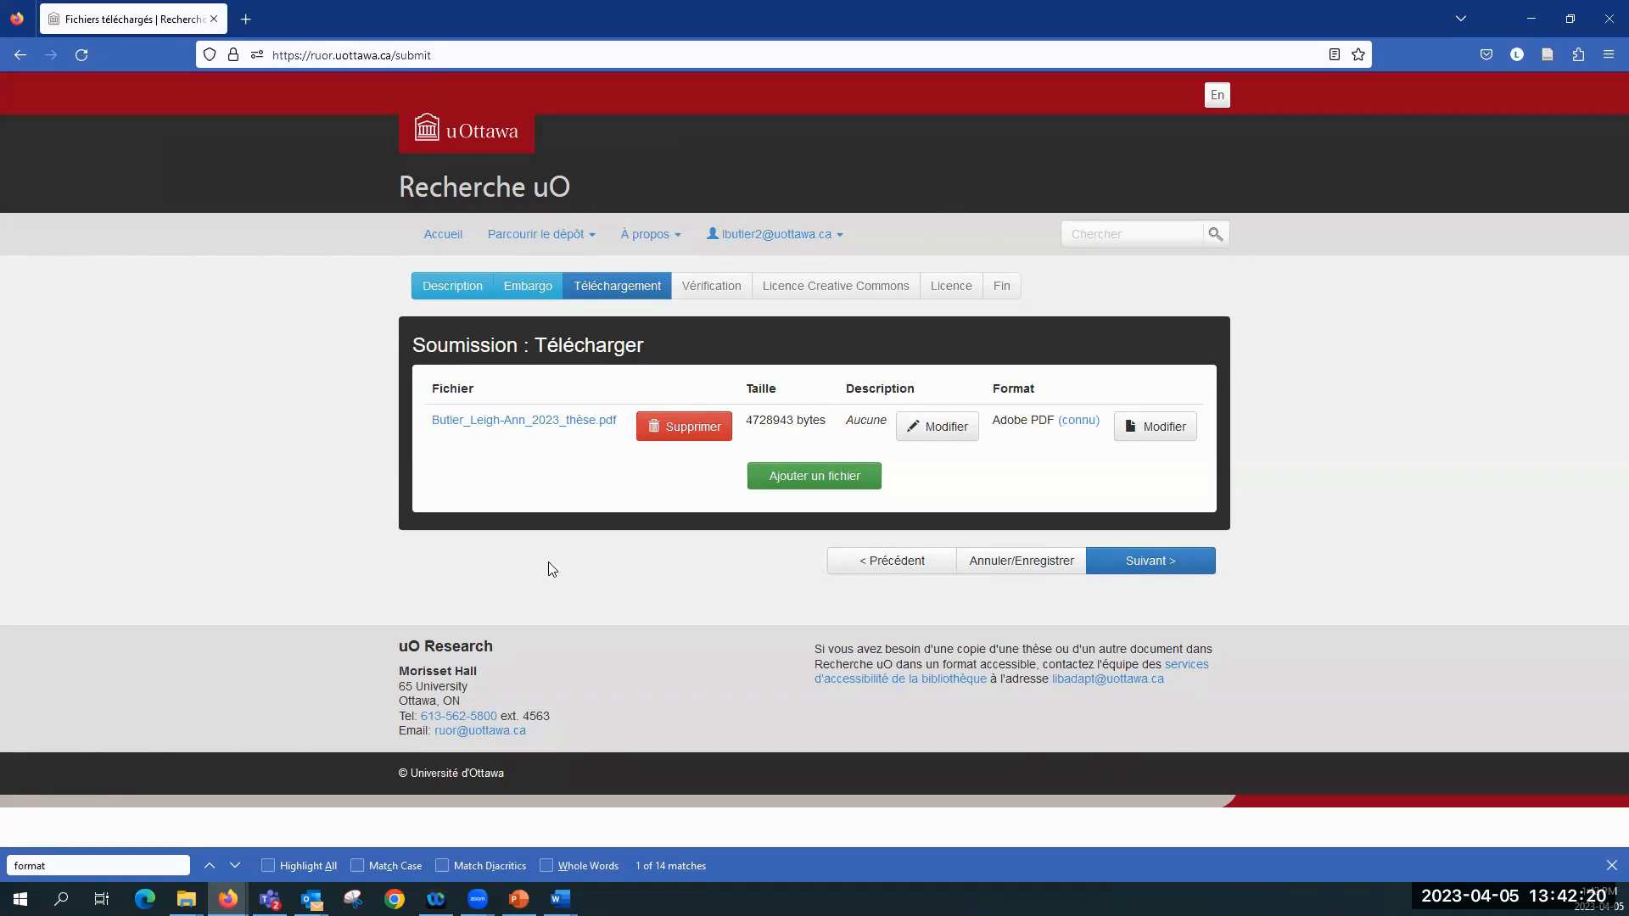
pyautogui.click(1164, 564)
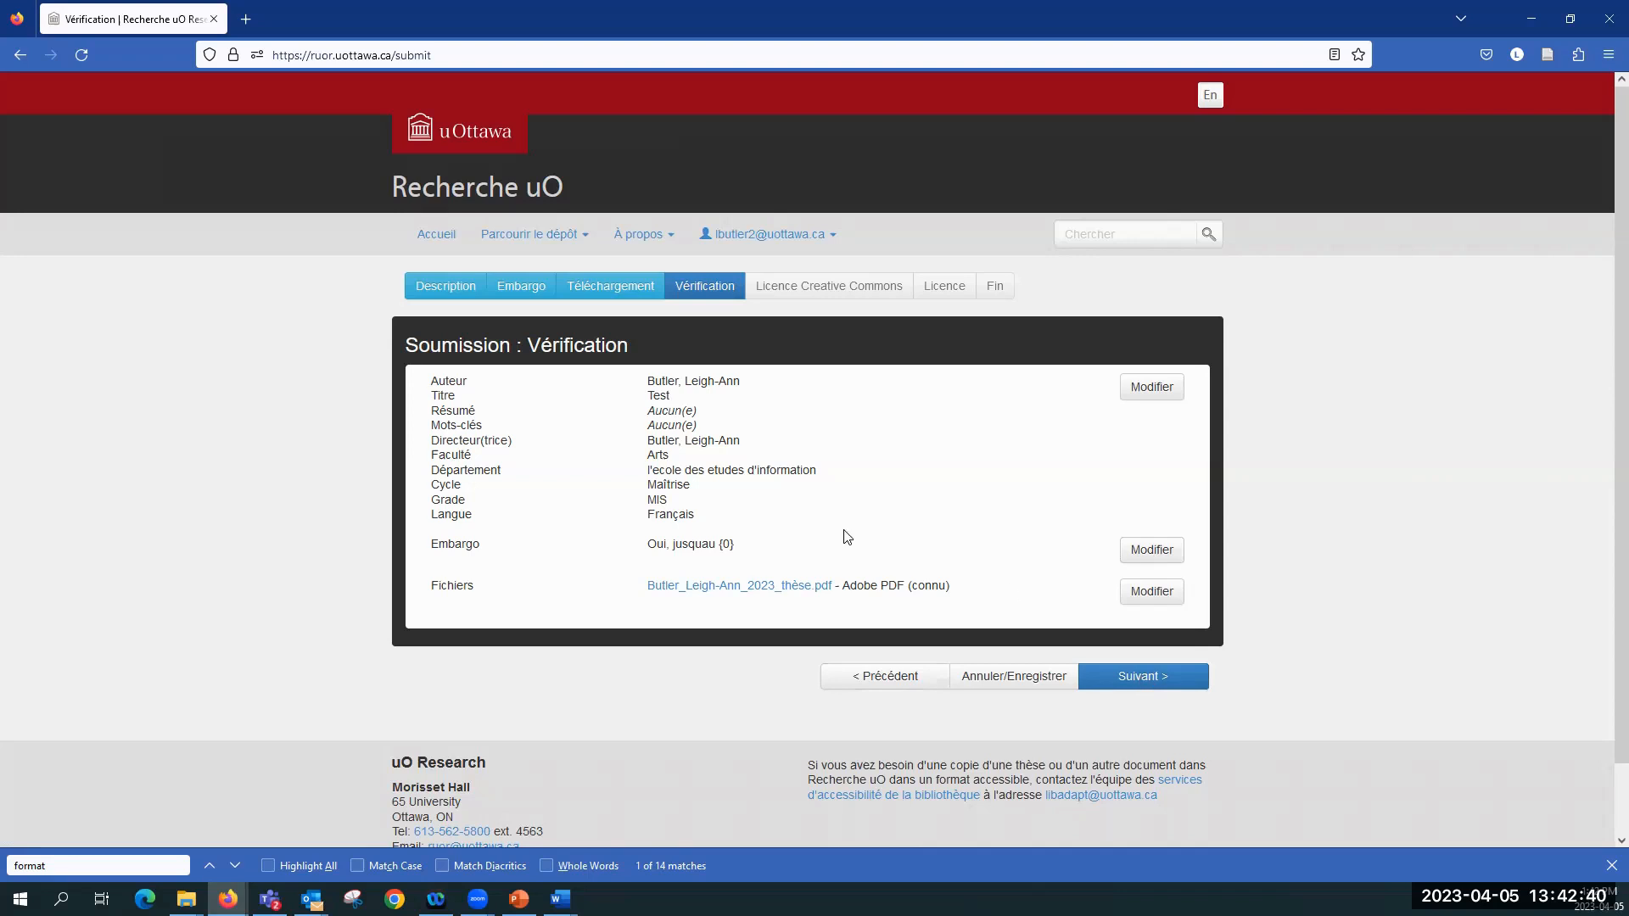
# Step: Accept the verification summary and apply a Creative Commons licence allowing commercial uses (Oui) and modifications (Oui)
pyautogui.click(1139, 689)
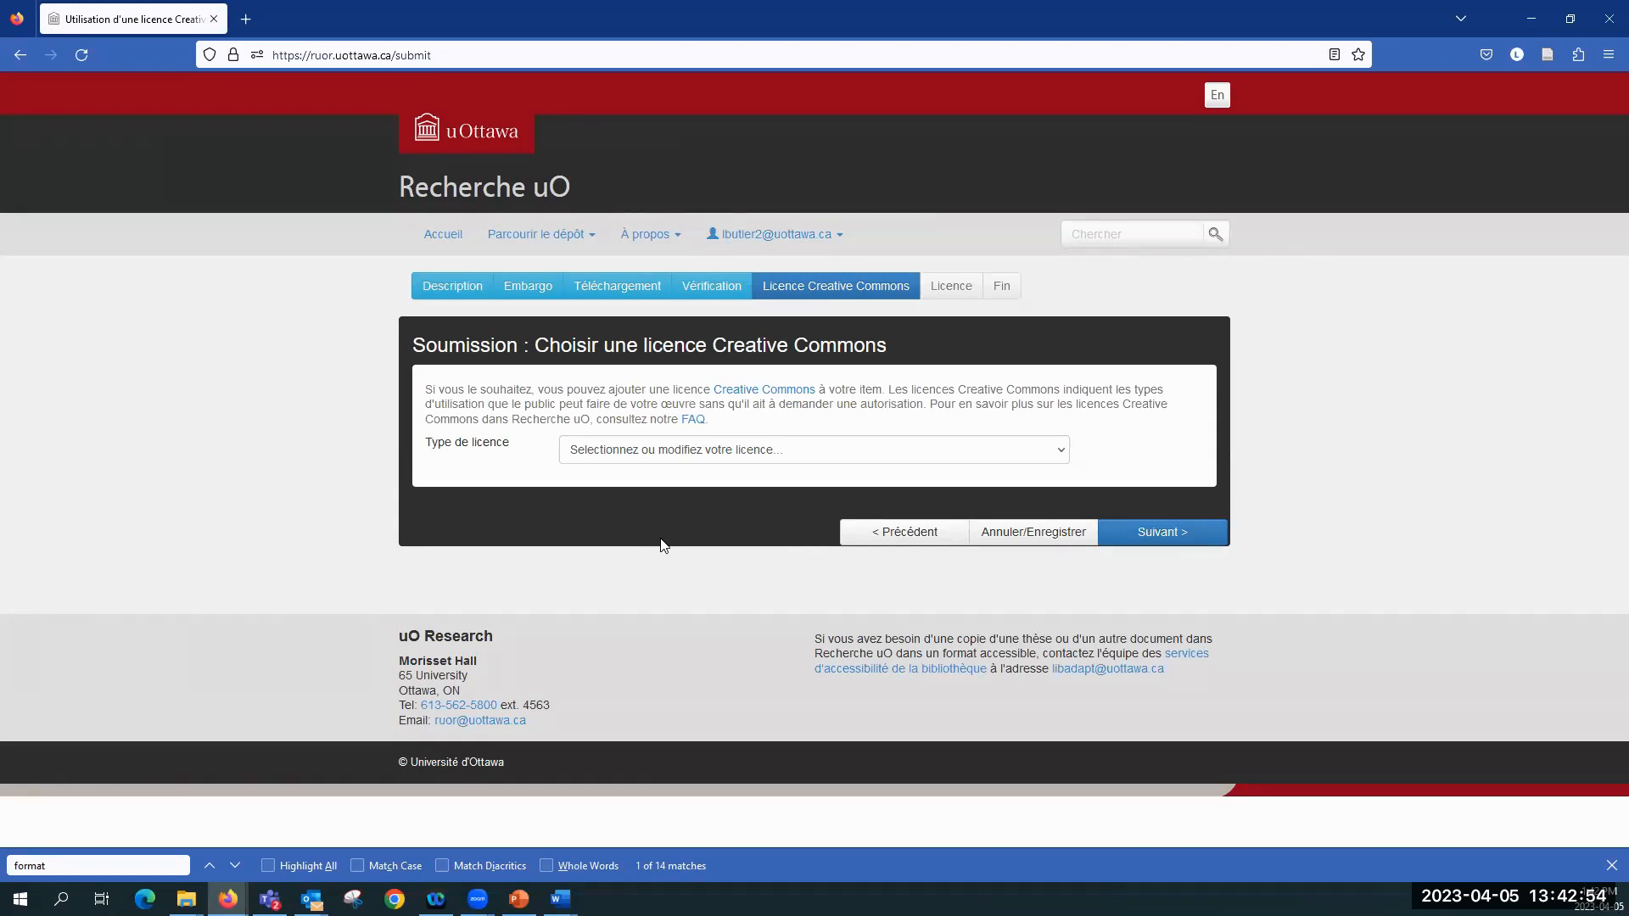
pyautogui.click(652, 458)
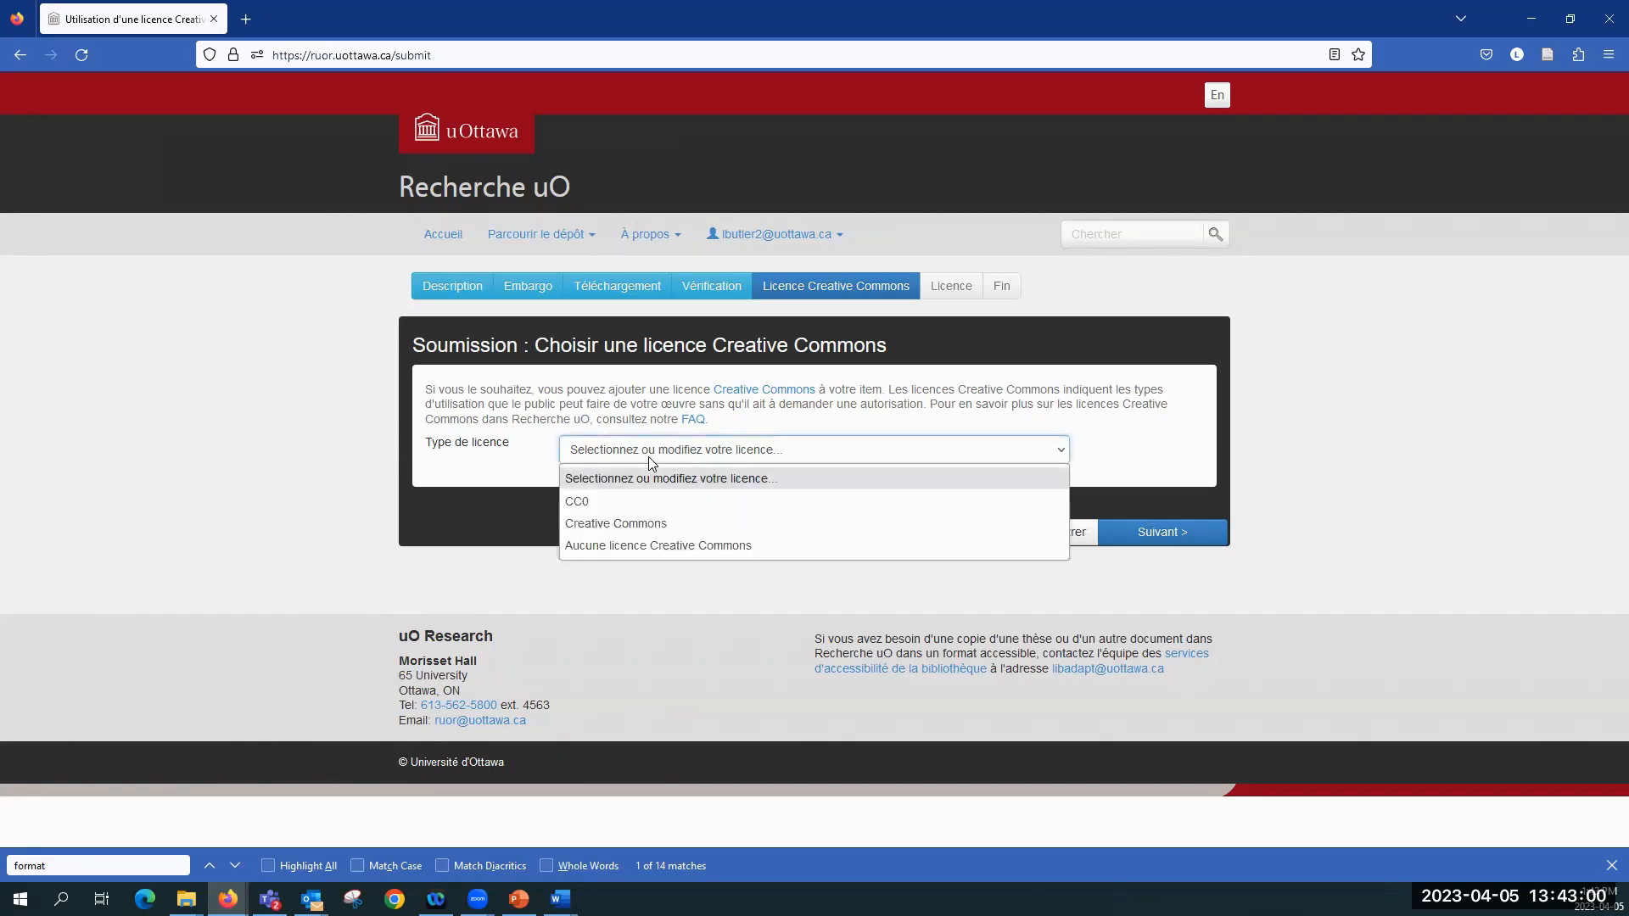
pyautogui.click(647, 524)
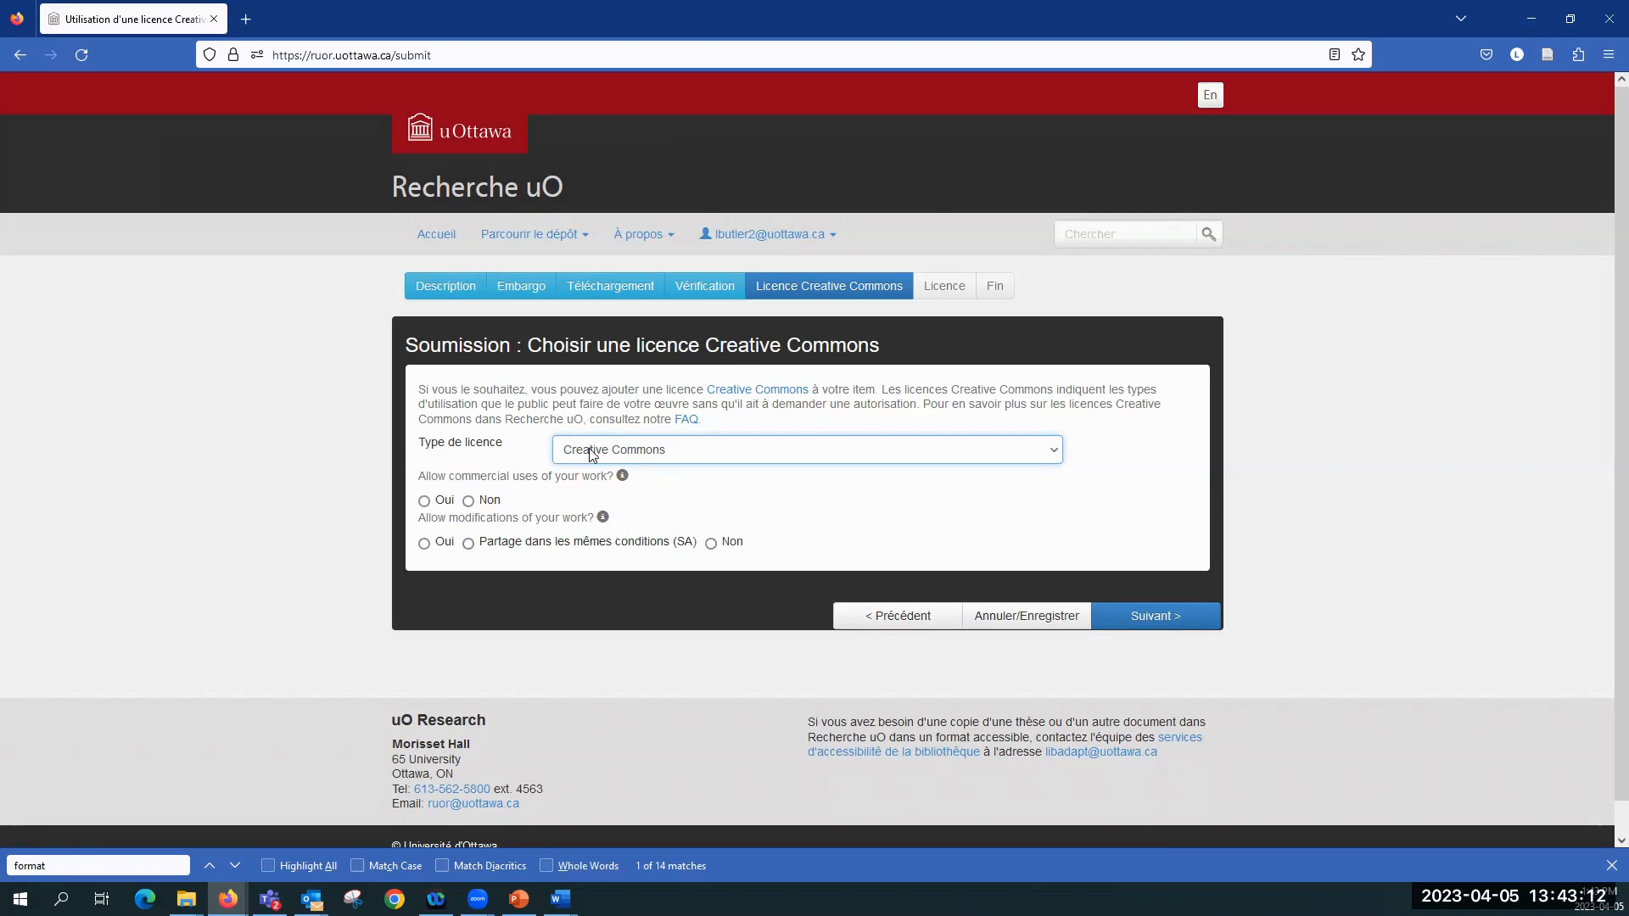
pyautogui.scroll(-1, 591, 455)
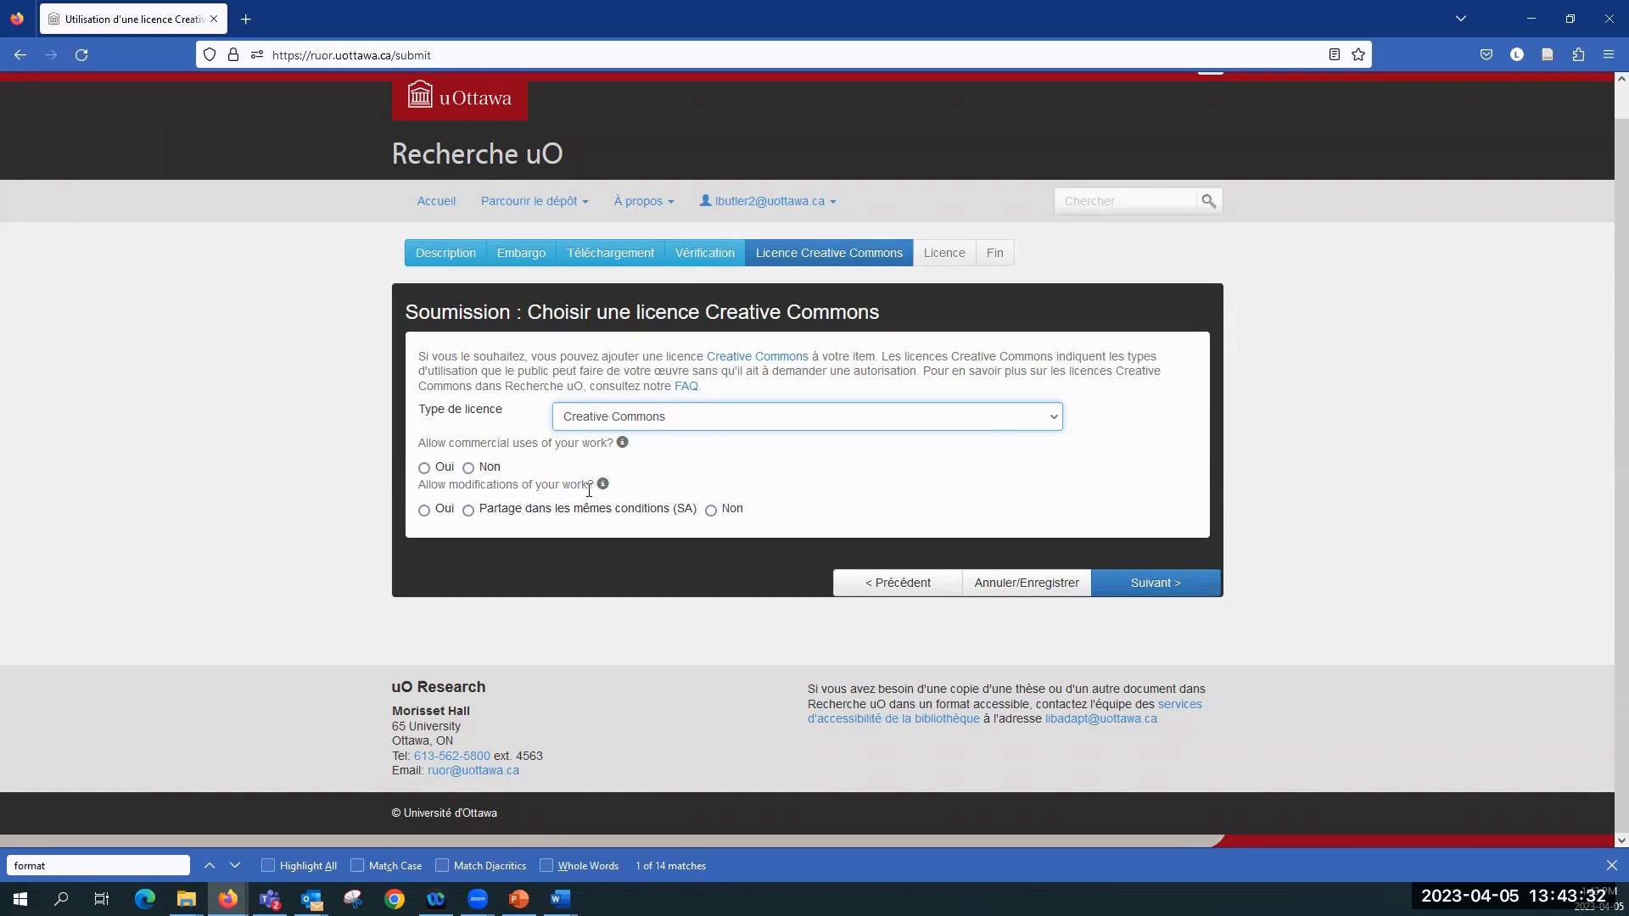
pyautogui.click(424, 469)
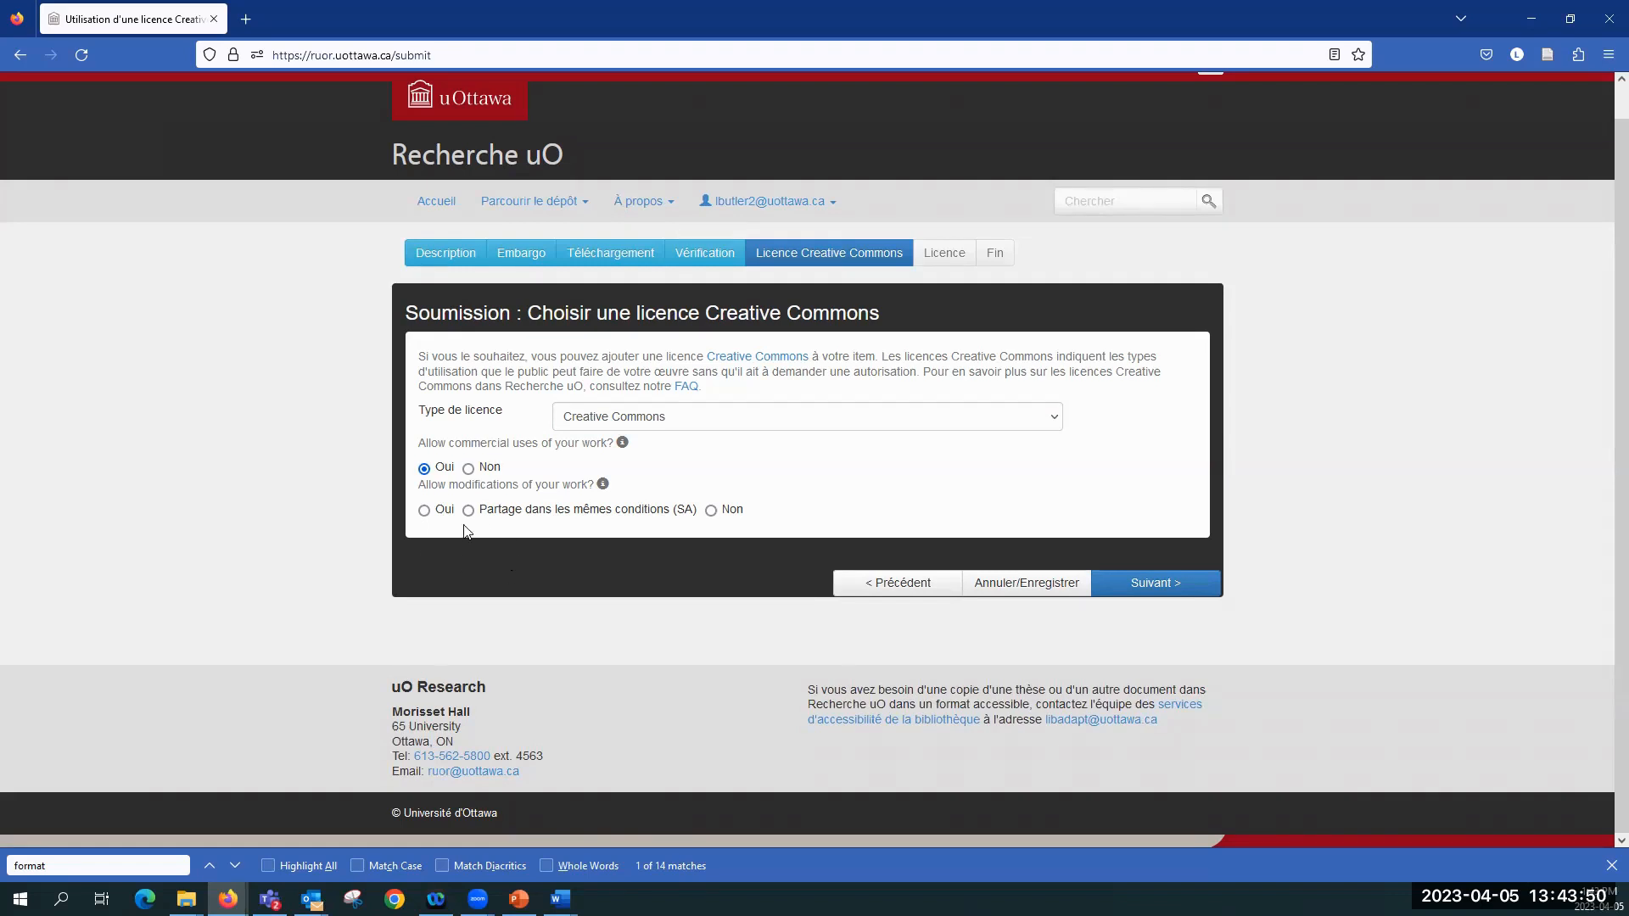
pyautogui.click(423, 511)
pyautogui.click(1163, 585)
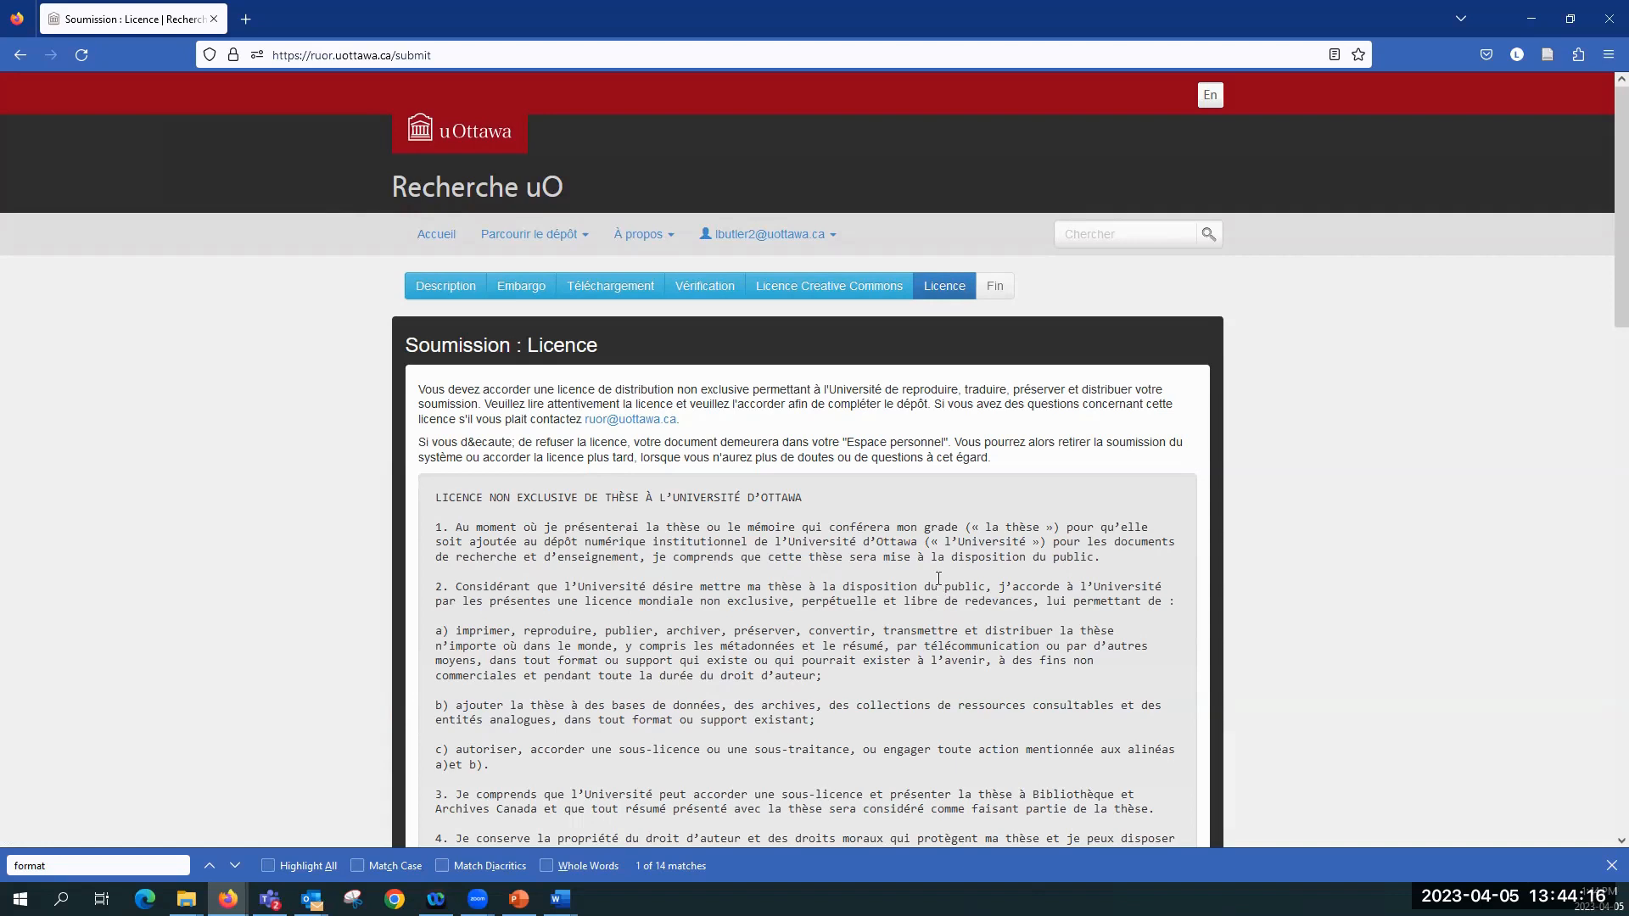
# Step: Review the non-exclusive thesis licence to its end and accept it to complete the submission
pyautogui.scroll(-3, 938, 579)
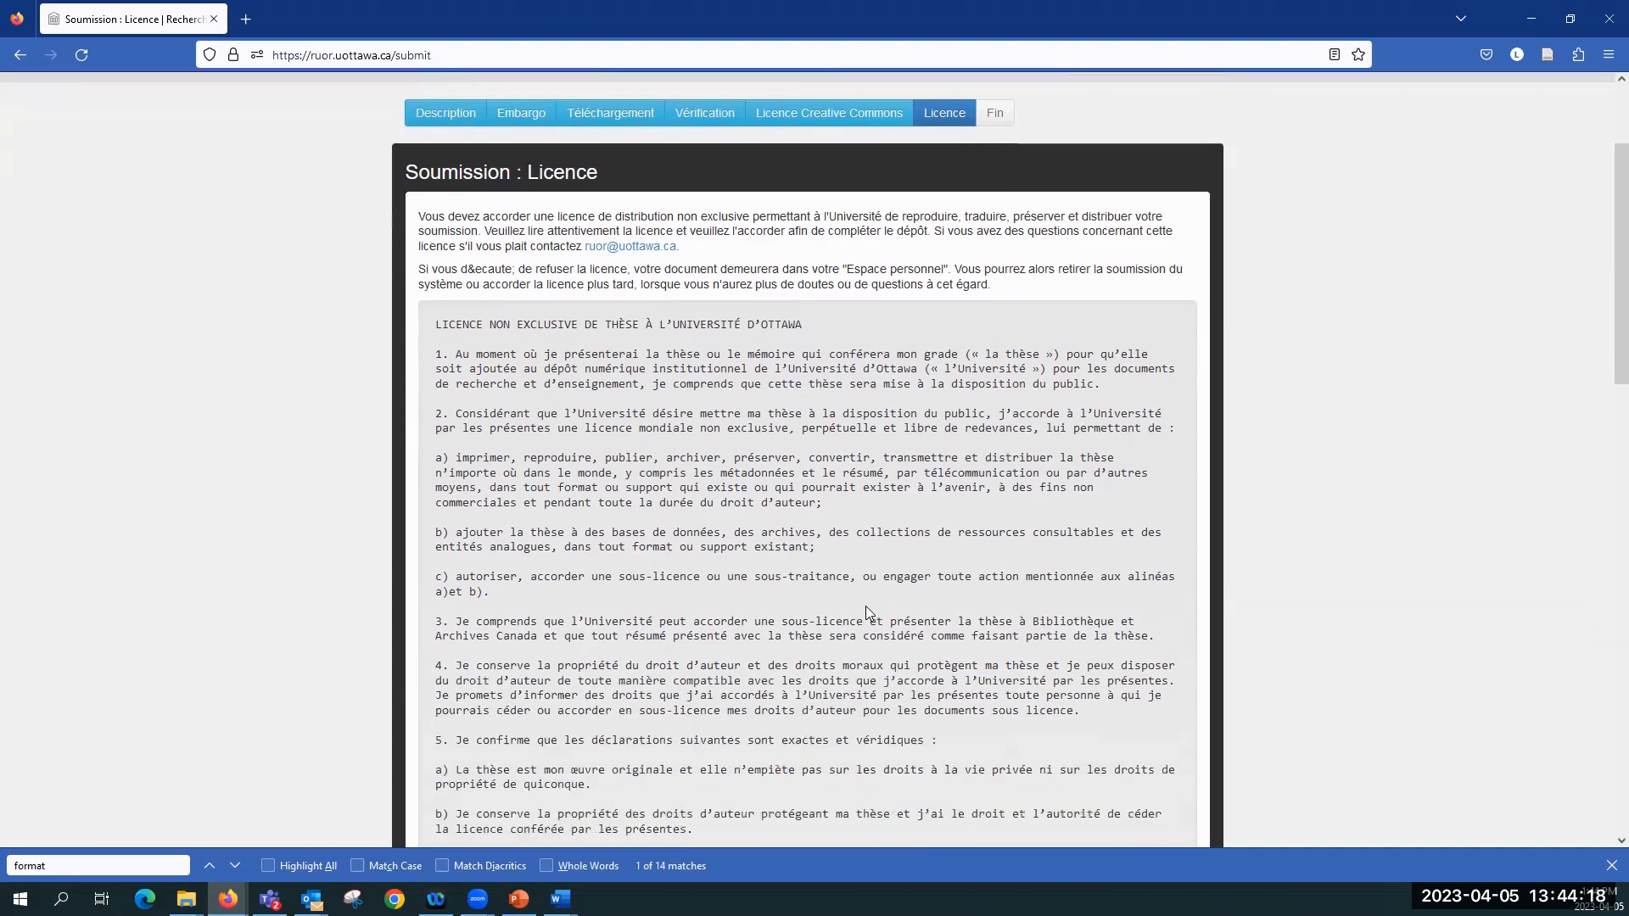
pyautogui.scroll(-4, 867, 599)
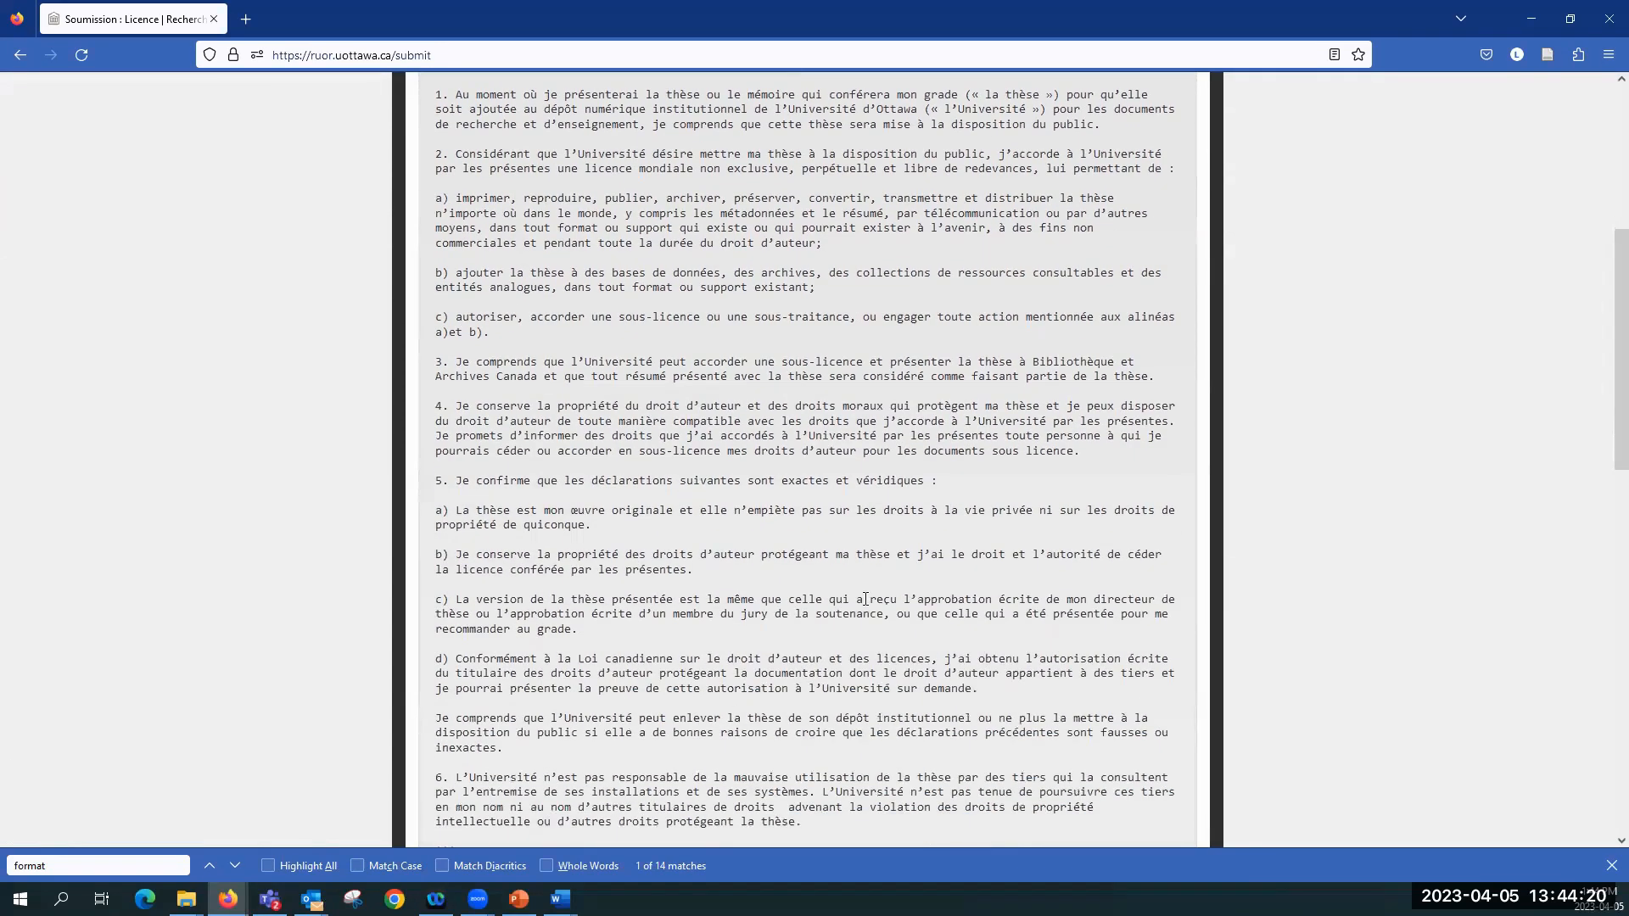
pyautogui.scroll(-9, 865, 599)
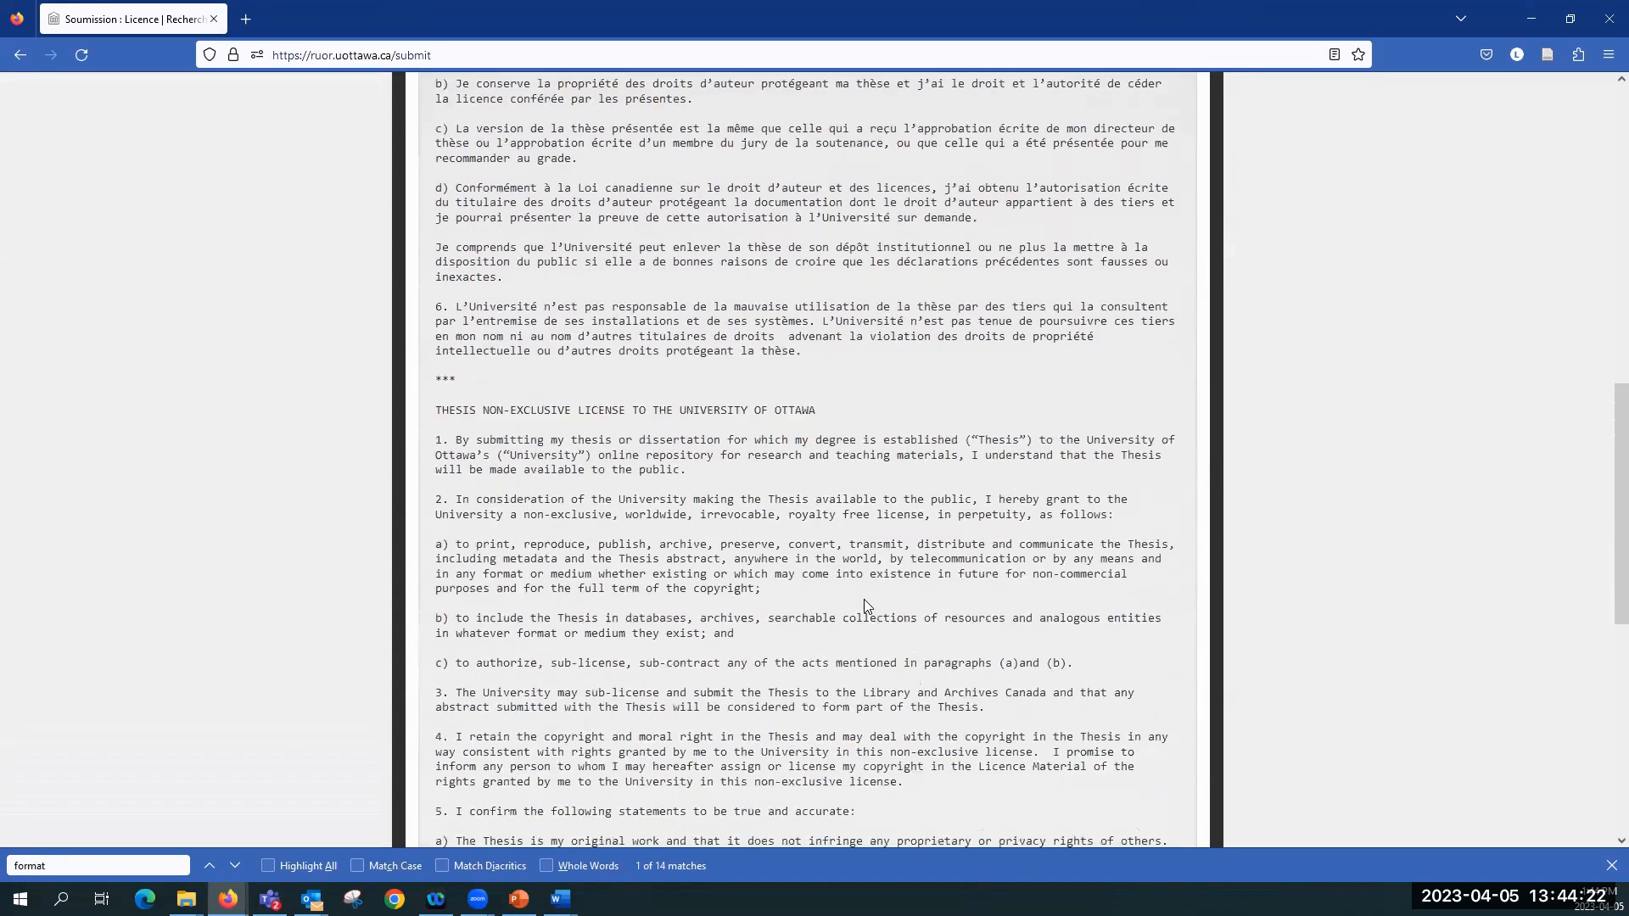
pyautogui.scroll(-3, 865, 605)
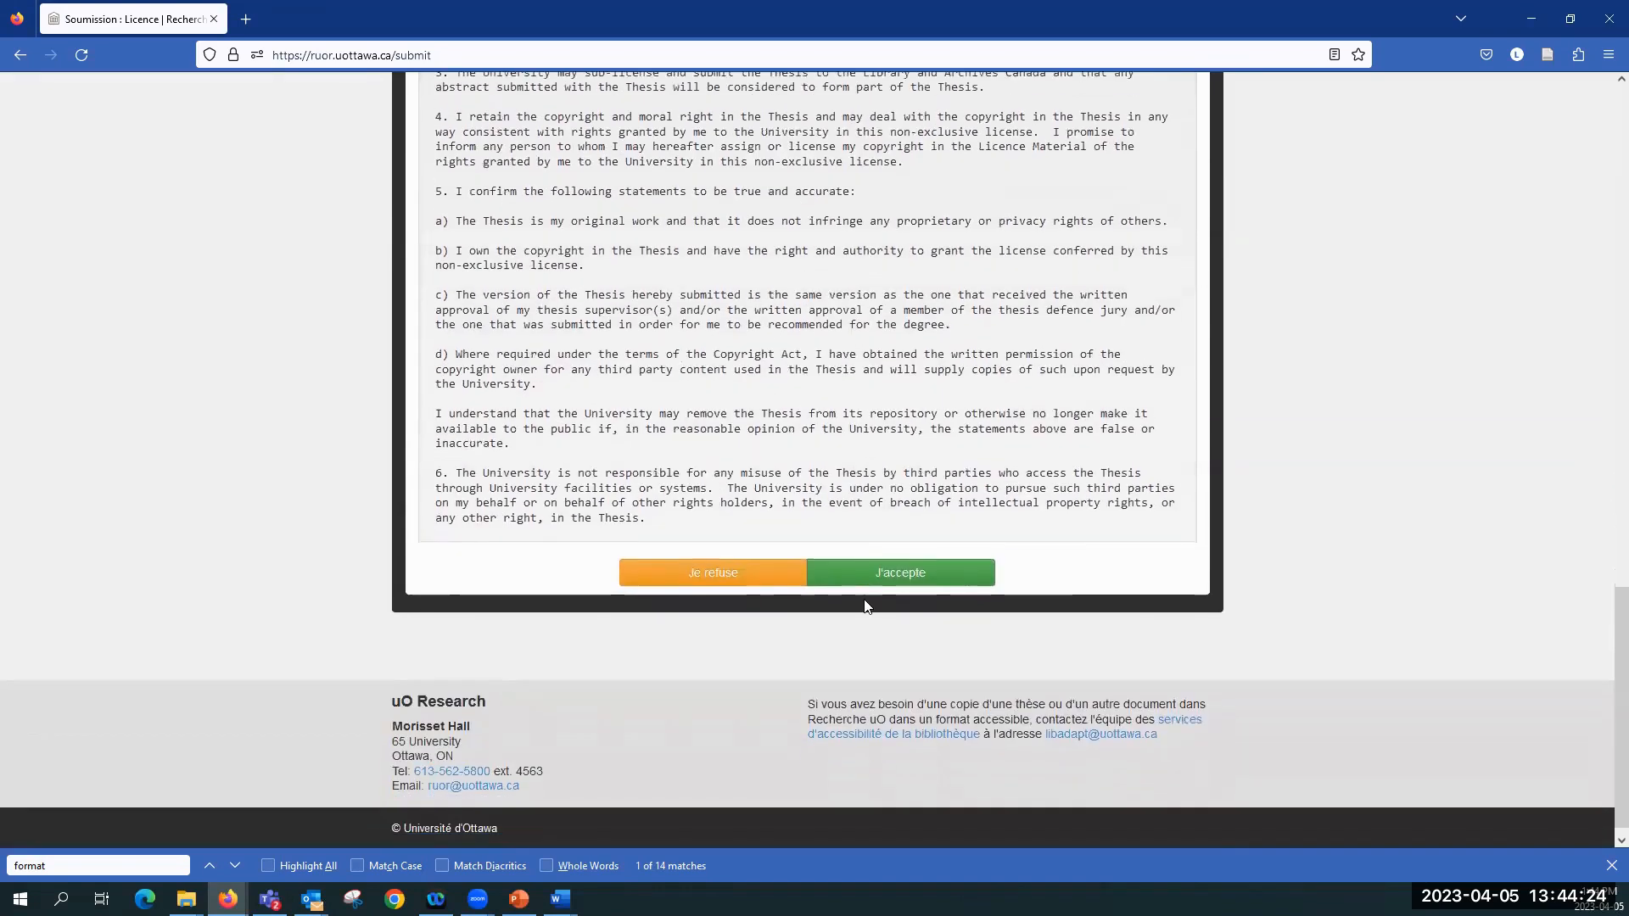
pyautogui.click(899, 566)
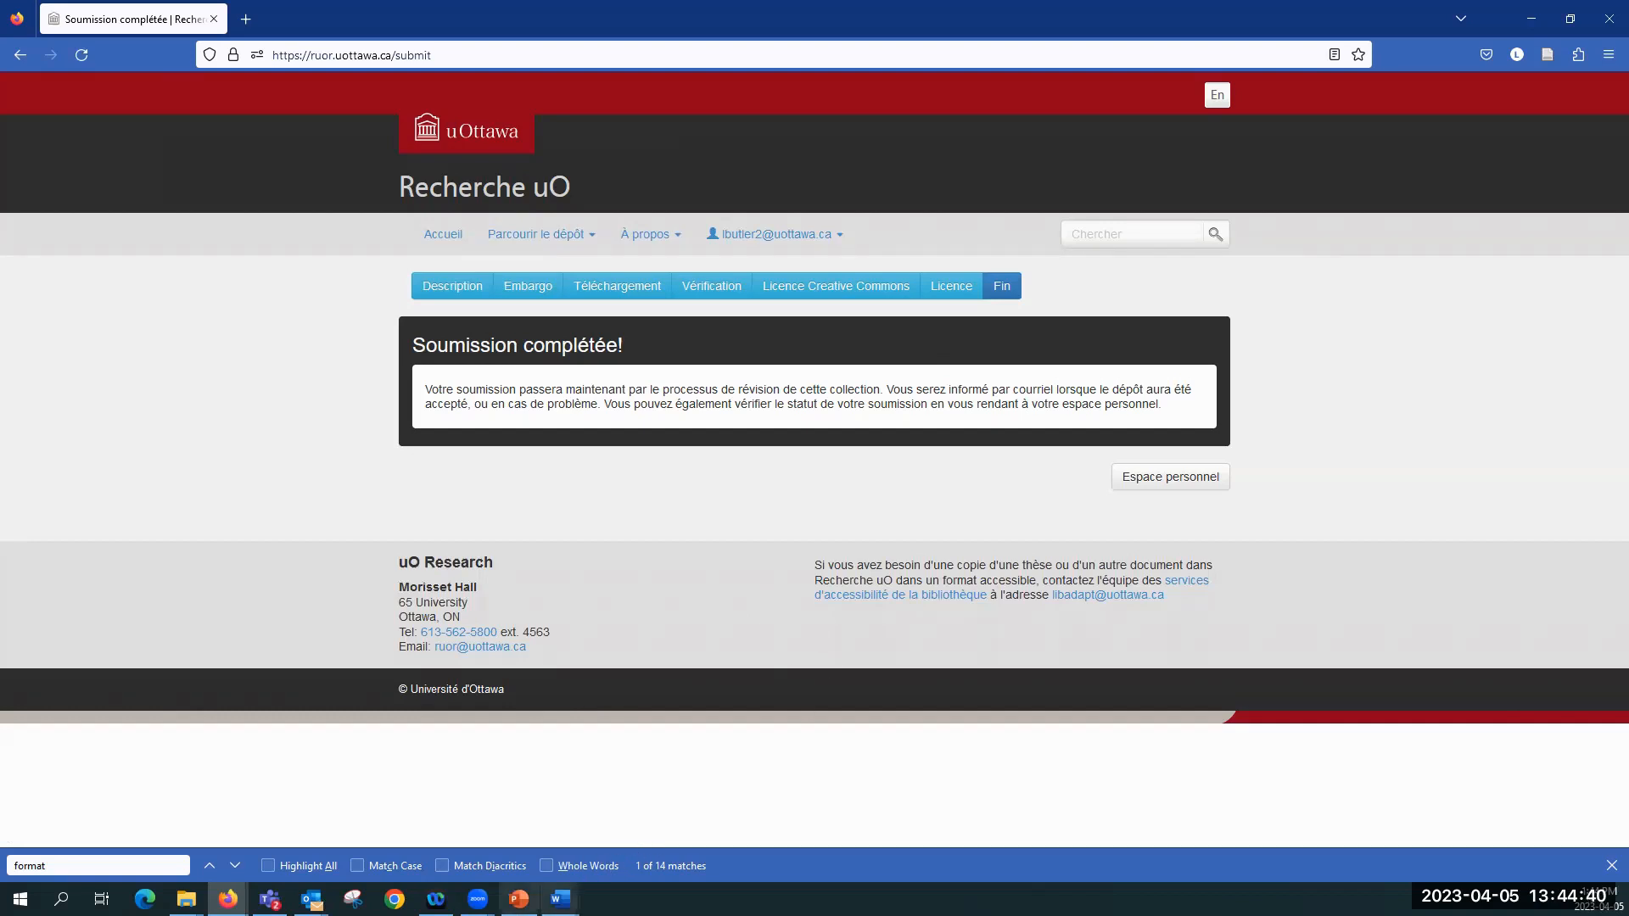
# Step: Switch to the PowerPoint presentation, start the slide show from slide 32, "Suivi de votre soumission", and advance one slide
pyautogui.hotkey('alt', 'Tab')
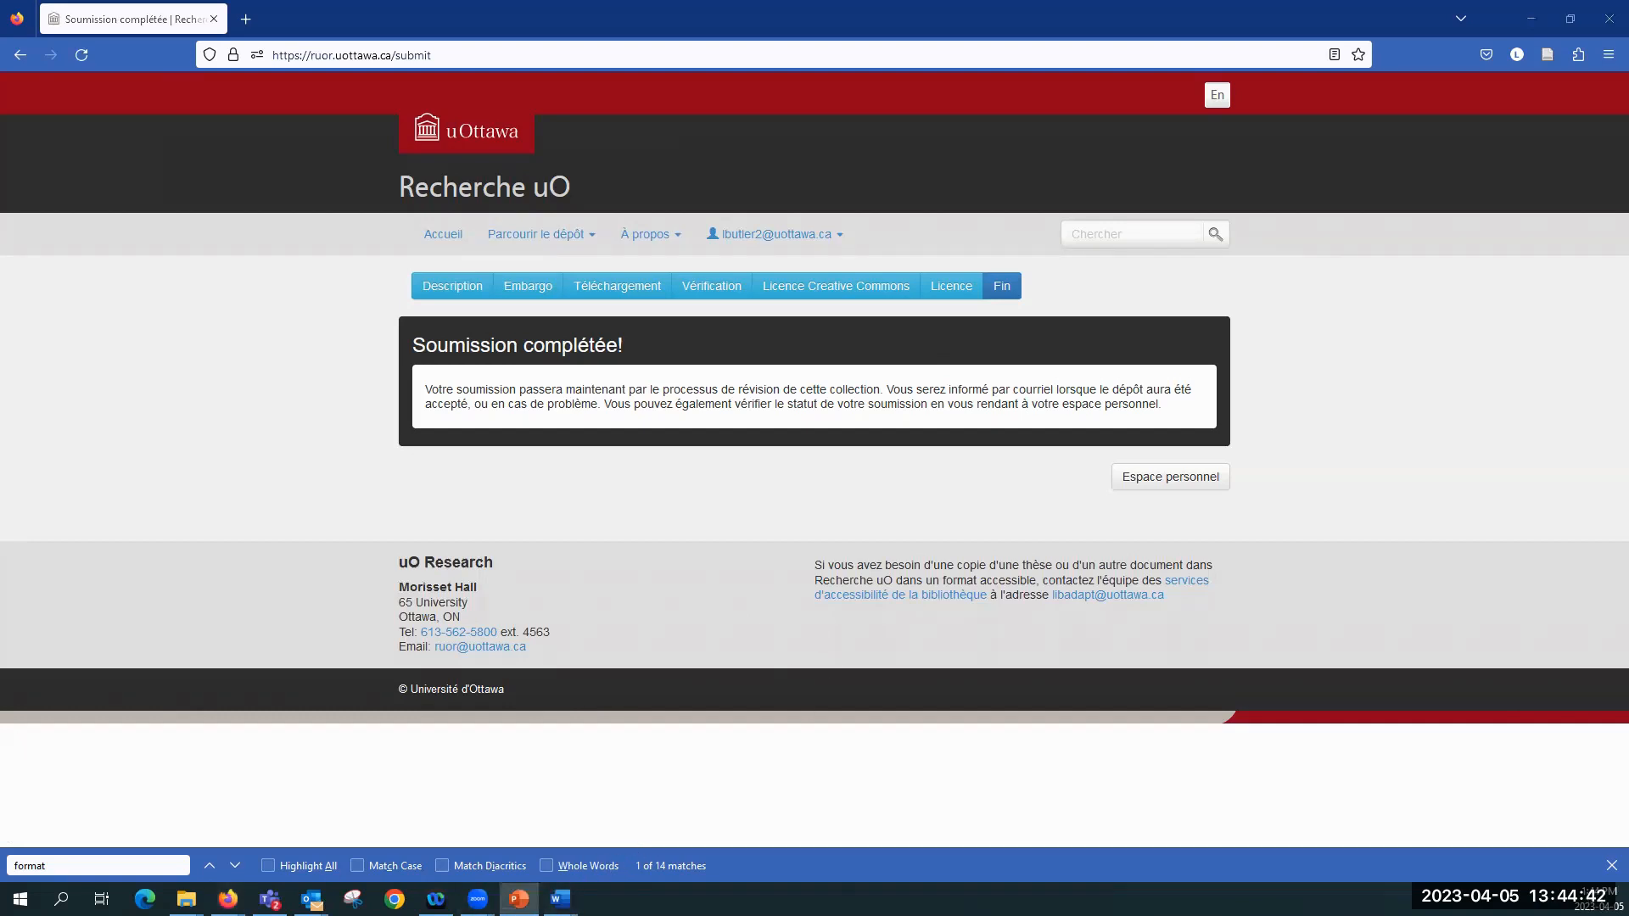
pyautogui.press('Escape')
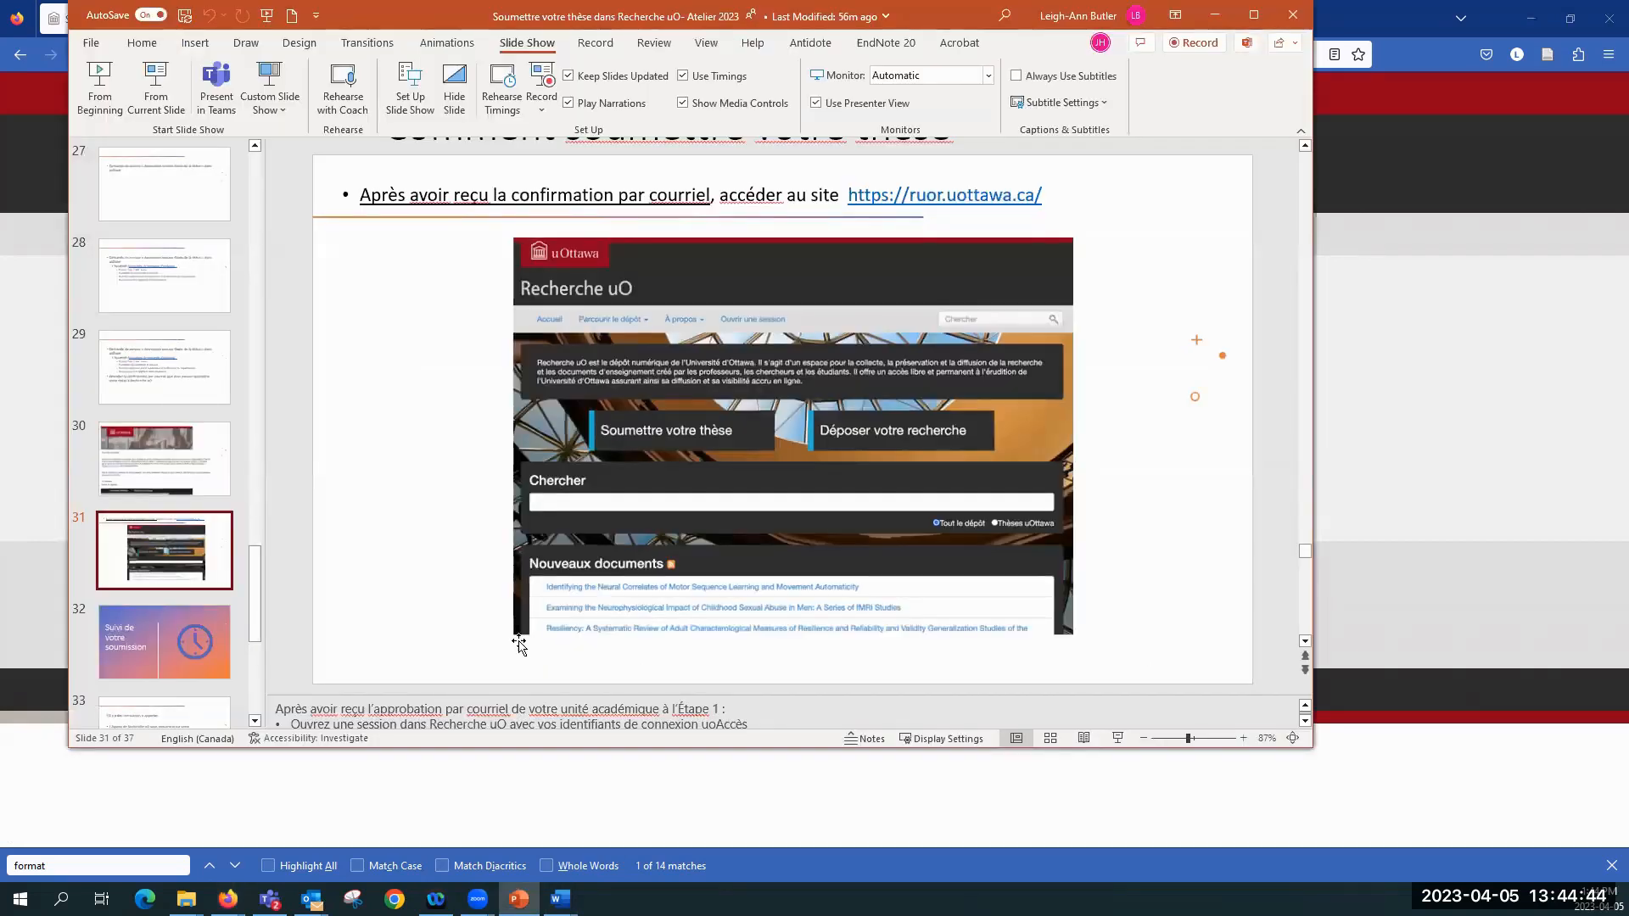
pyautogui.click(201, 636)
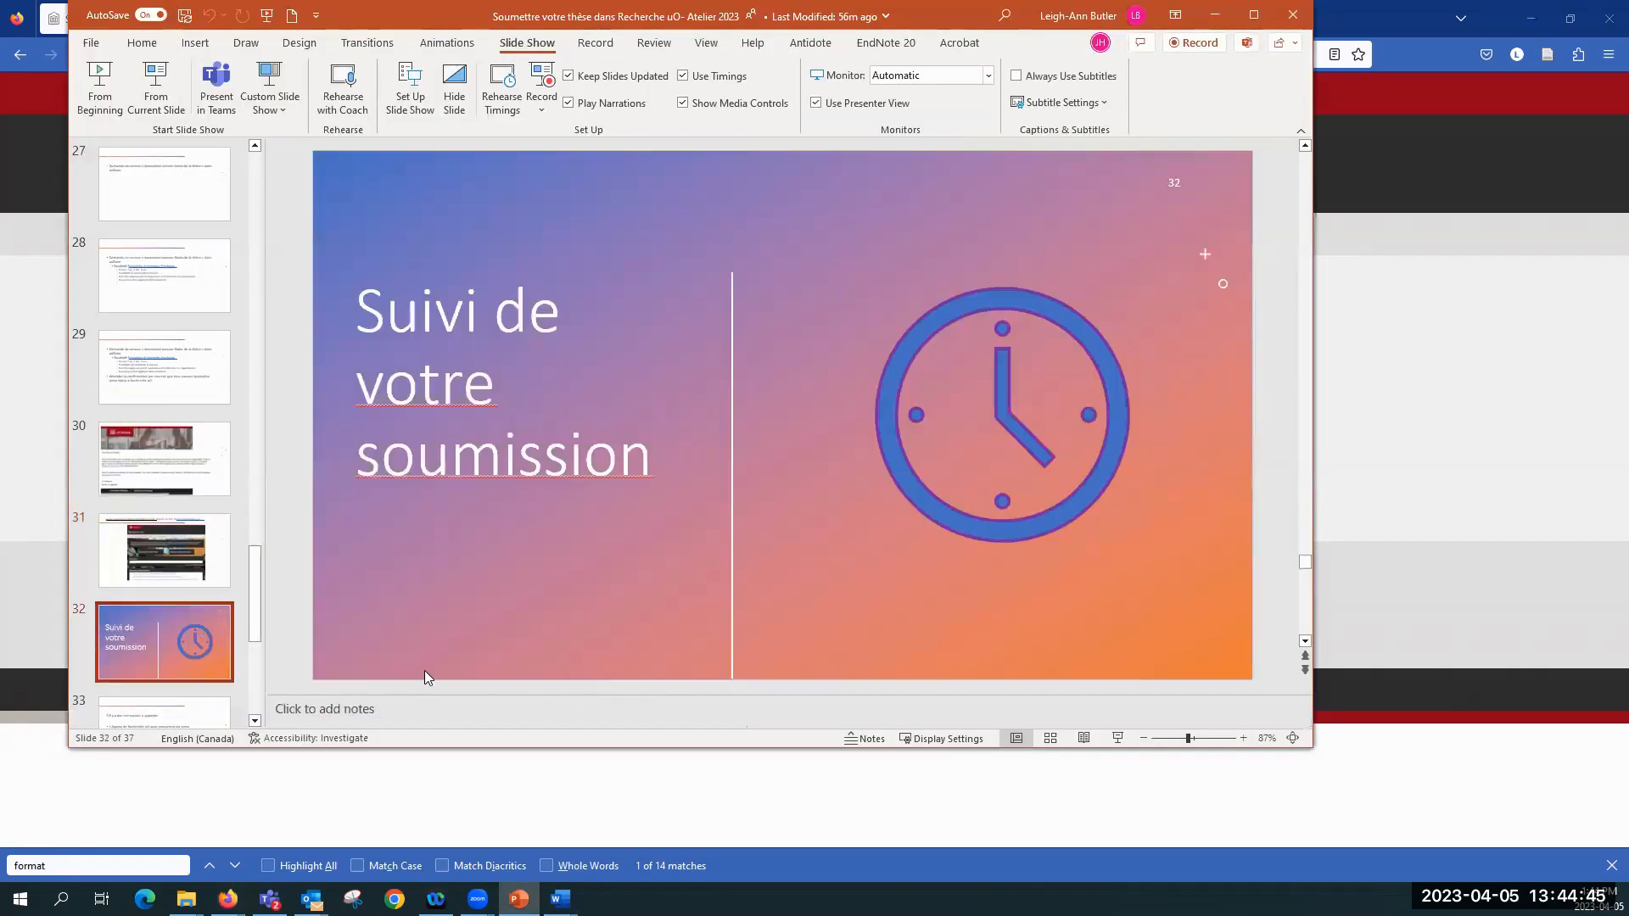
pyautogui.click(1118, 738)
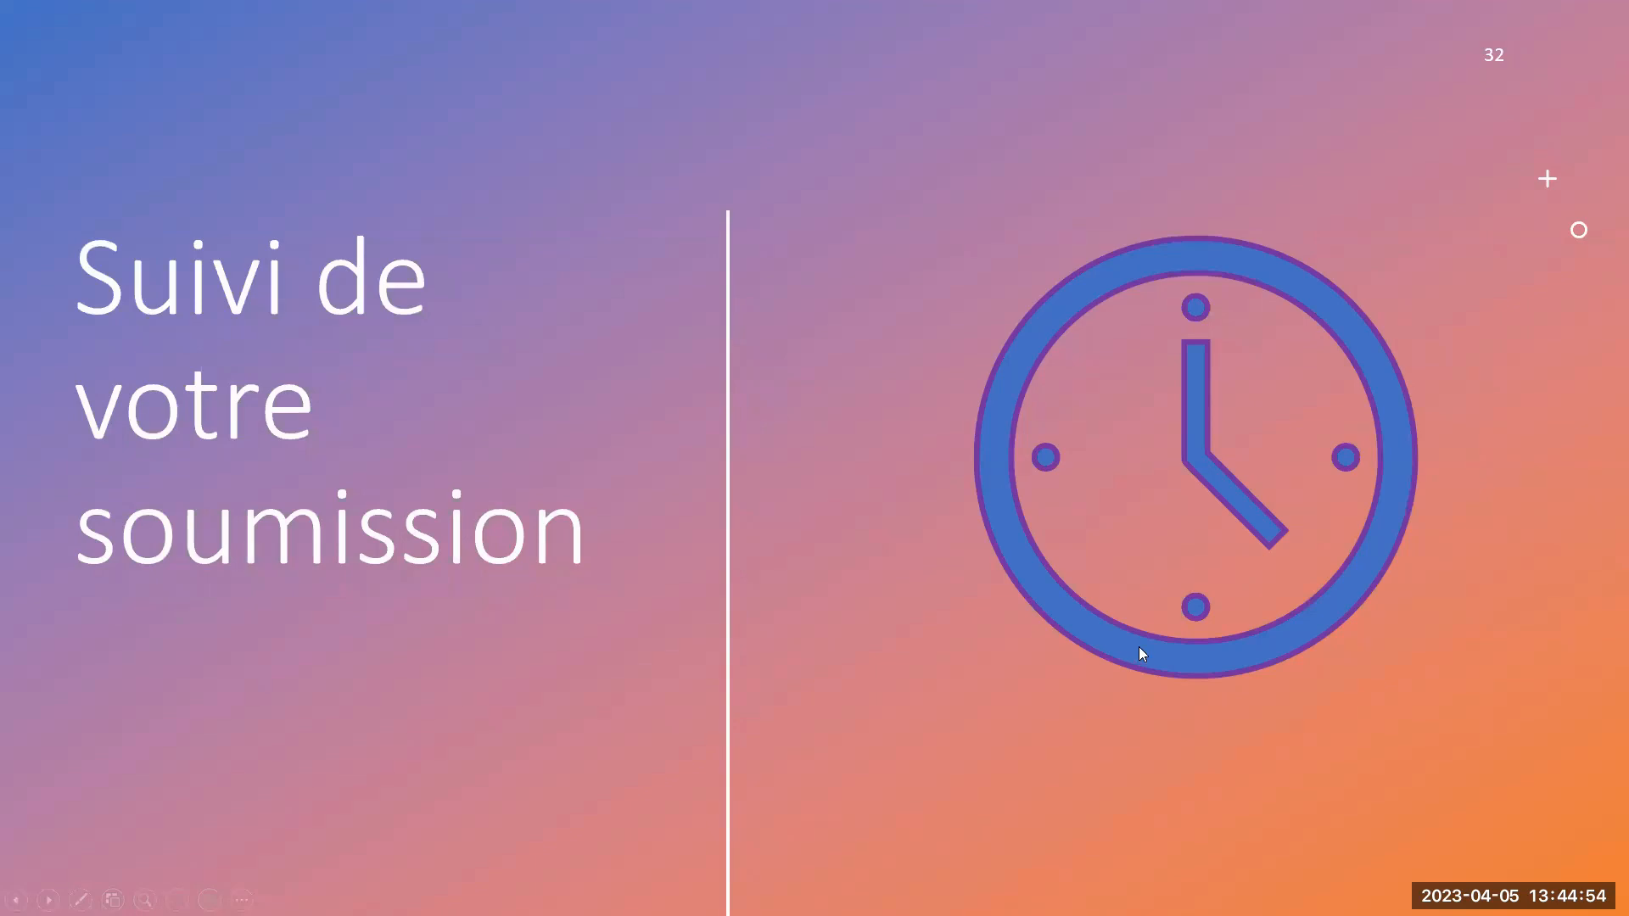
pyautogui.click(1532, 818)
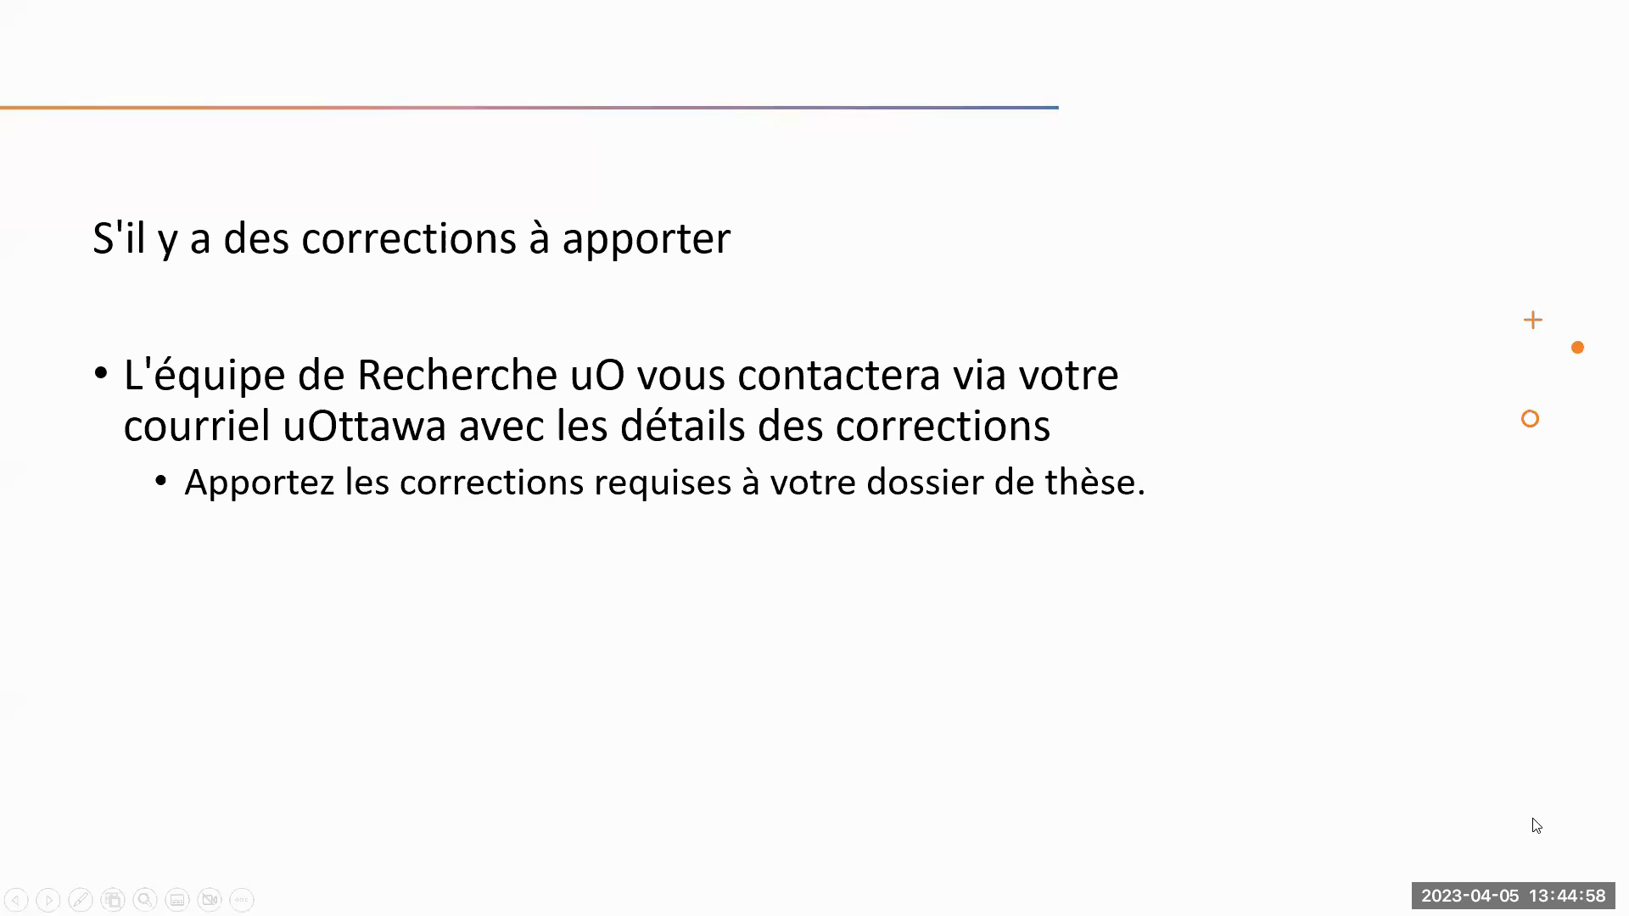